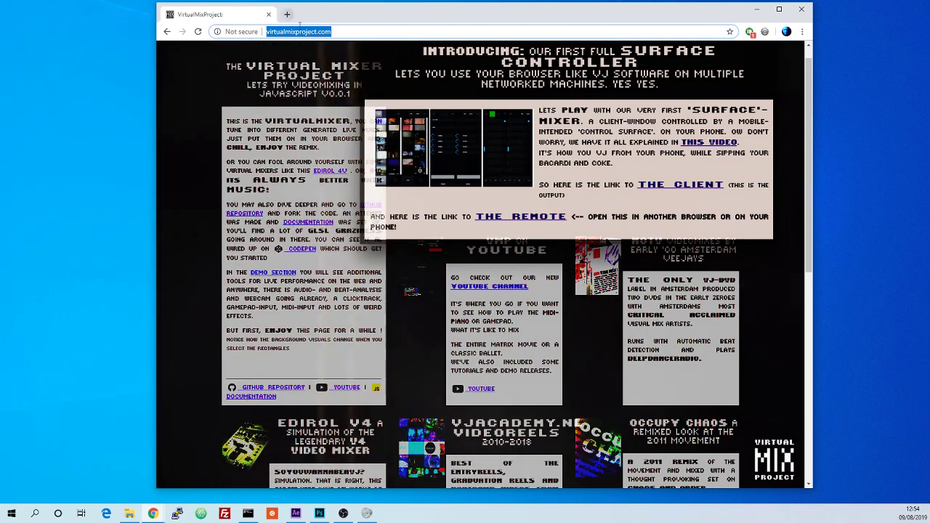
Step: Open virtualmixproject.com in a new tab
key(ctrl+t)
text(http://virtualmixproject.com/)
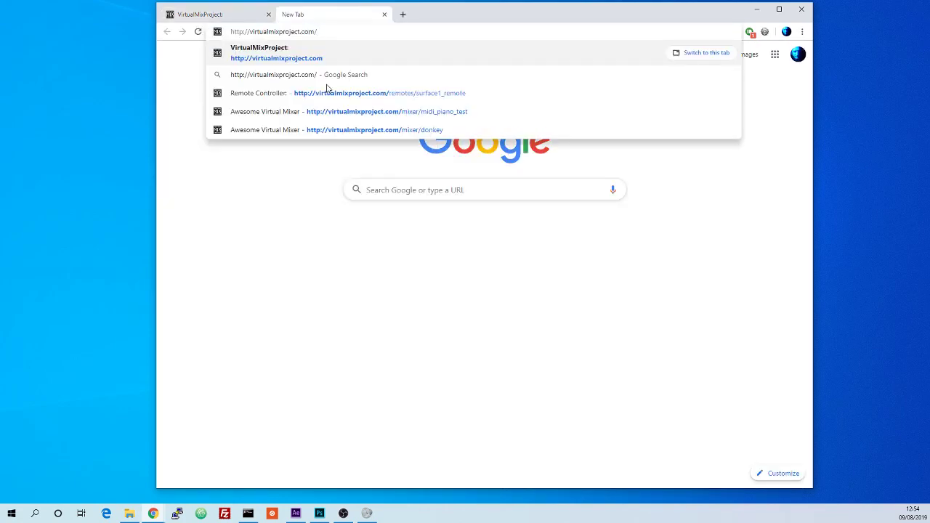
key(Return)
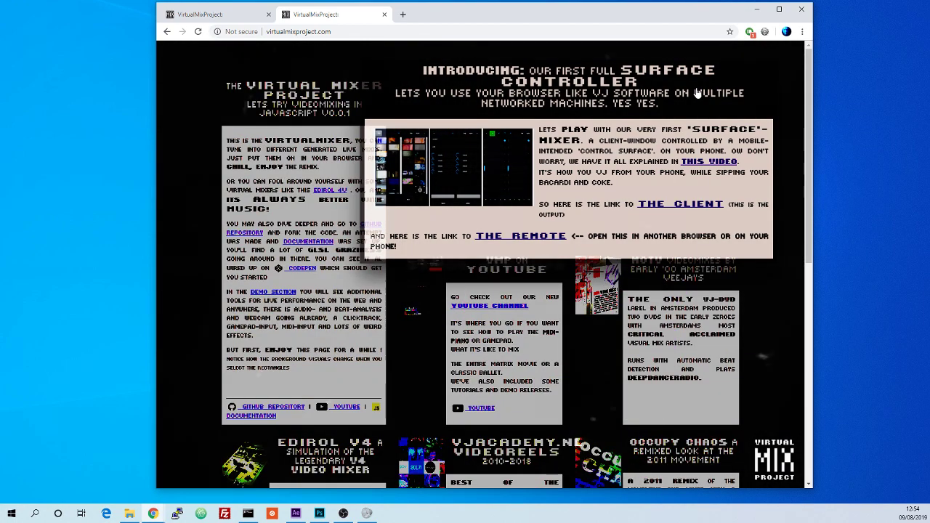
Step: Open The Client and The Remote links from the surface controller panel in new tabs
drag(605, 15, 600, 26)
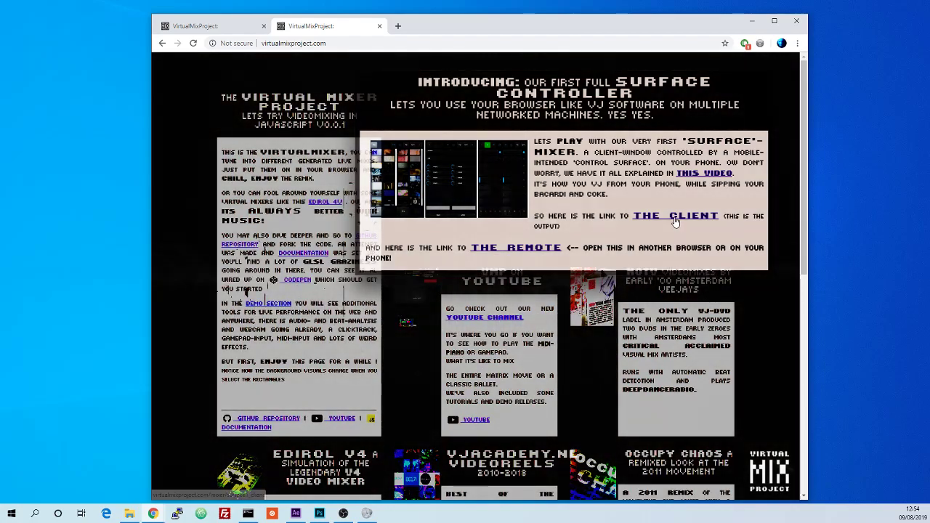
middle_click(675, 222)
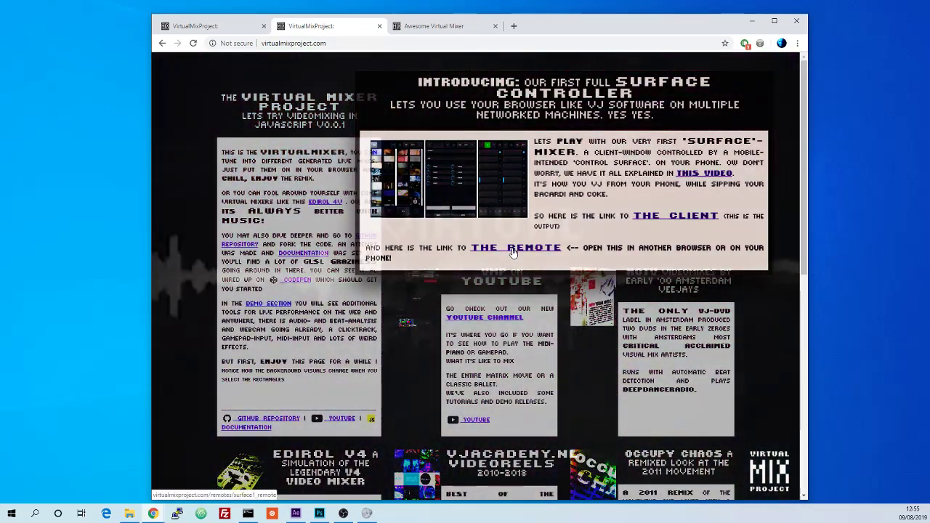
middle_click(513, 251)
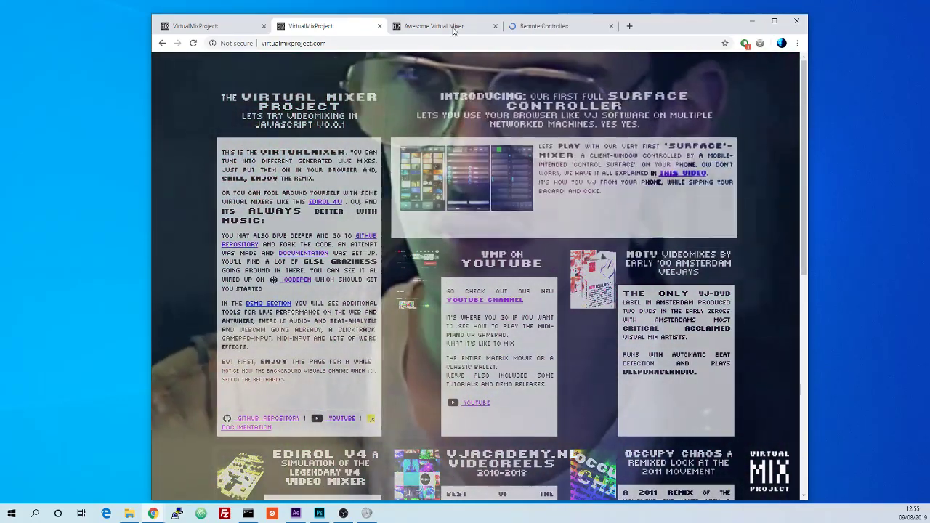
Step: Resize the browser window showing the Remote Controller into a narrow, phone-shaped window
click(455, 29)
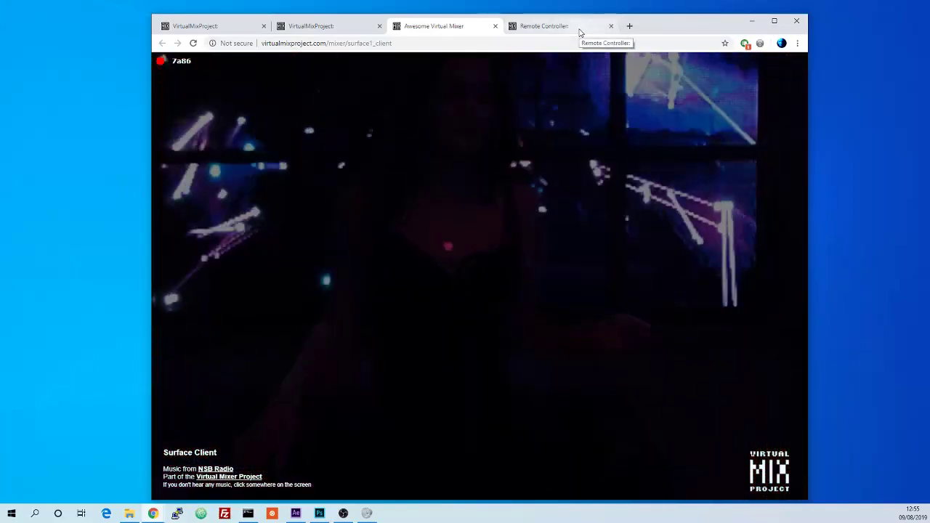
click(580, 33)
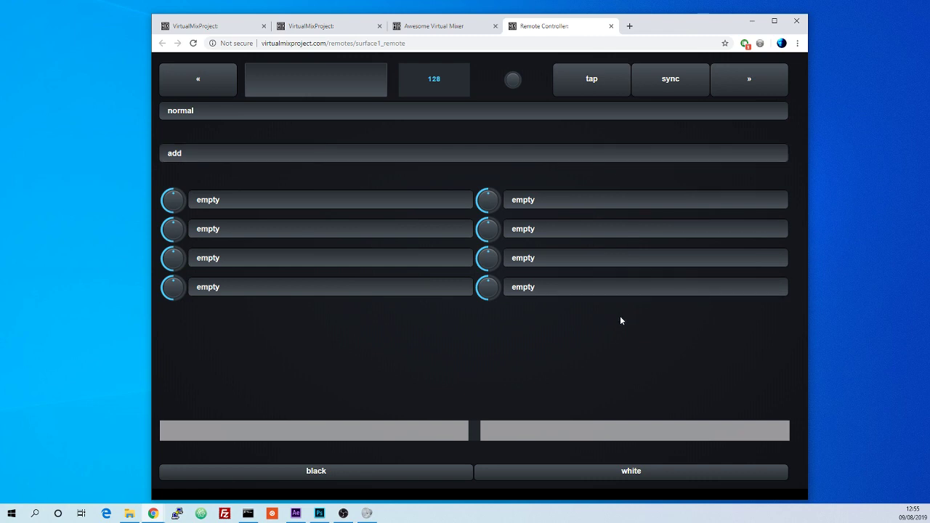
drag(762, 335, 373, 332)
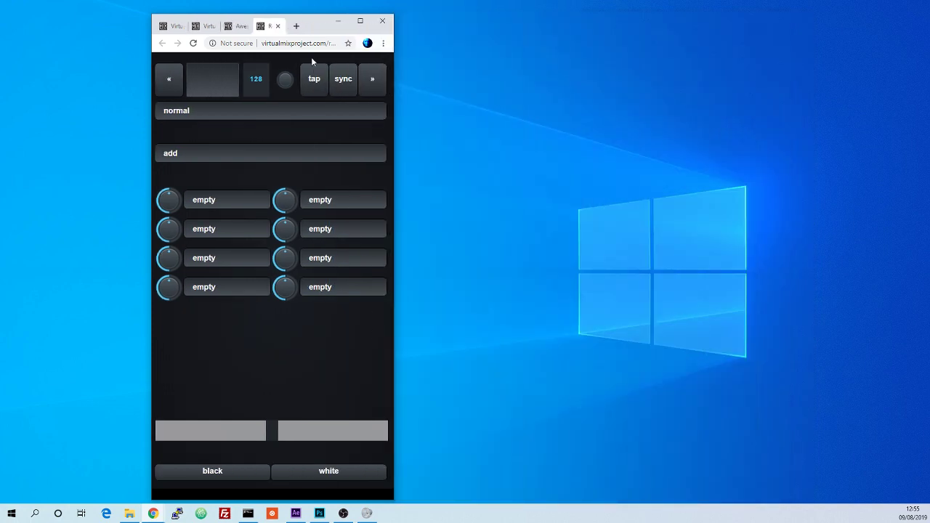
drag(318, 31, 549, 25)
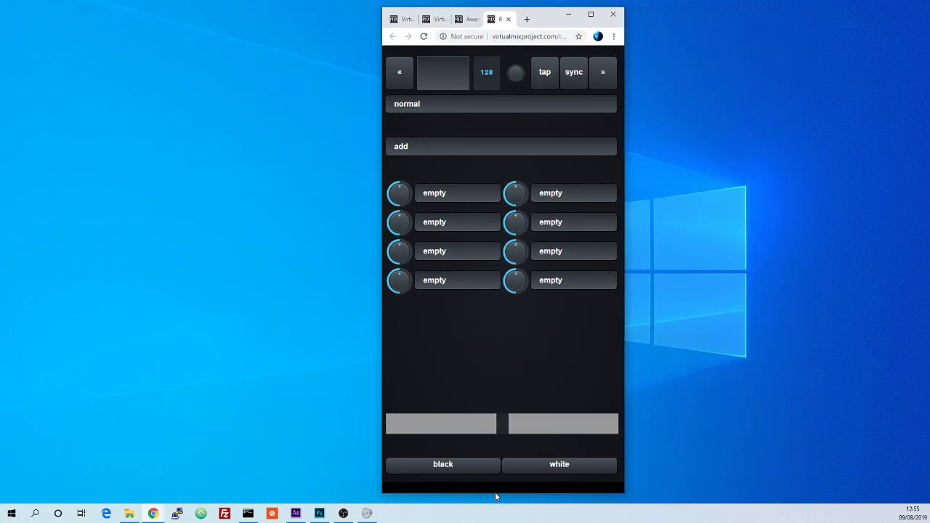
drag(494, 485, 491, 409)
drag(557, 27, 546, 43)
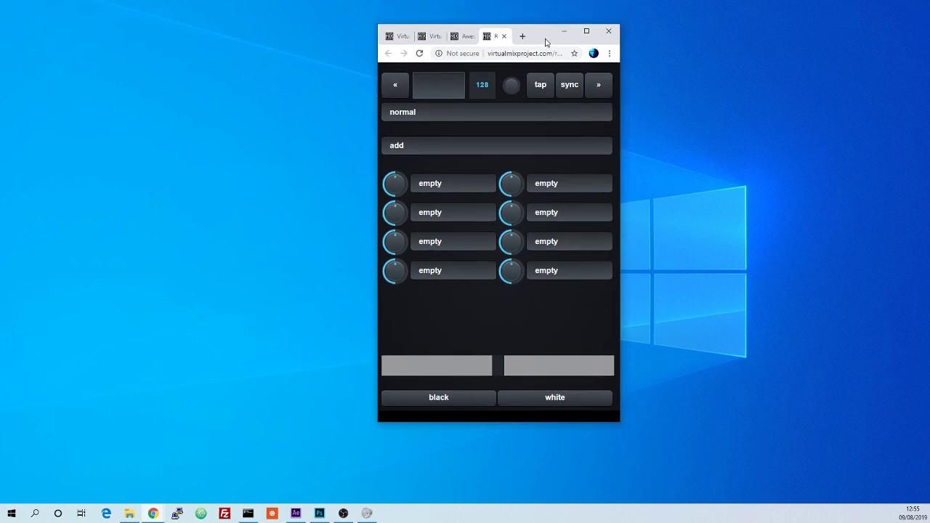
drag(546, 43, 532, 43)
drag(603, 421, 683, 481)
drag(601, 34, 544, 33)
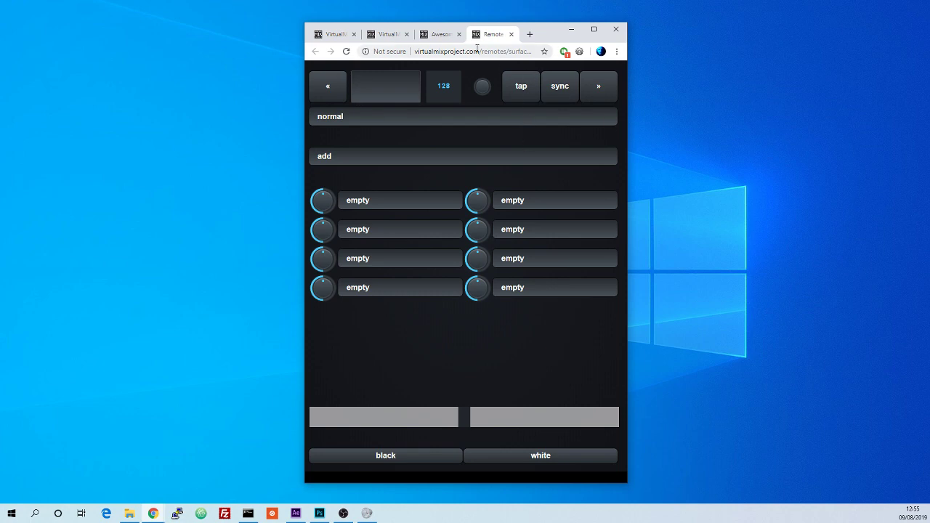
Step: Pull the Awesome Virtual Mixer client tab into its own window and place client and remote windows side by side
drag(435, 38, 124, 30)
drag(542, 35, 729, 27)
drag(303, 33, 242, 33)
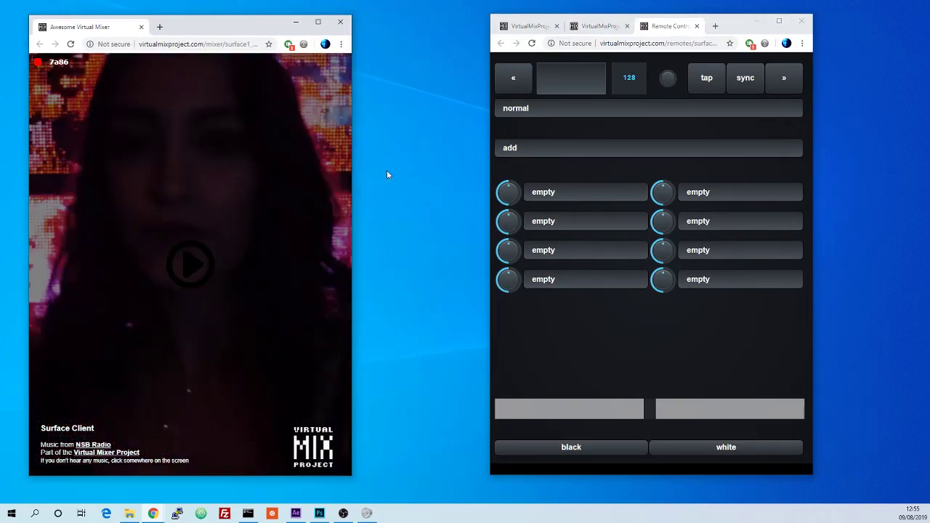
drag(353, 168, 465, 168)
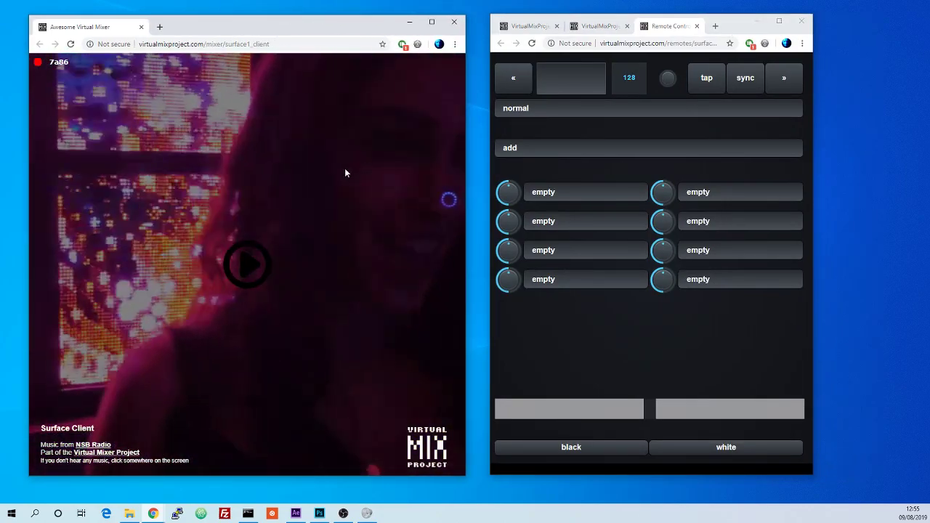
drag(730, 28, 712, 29)
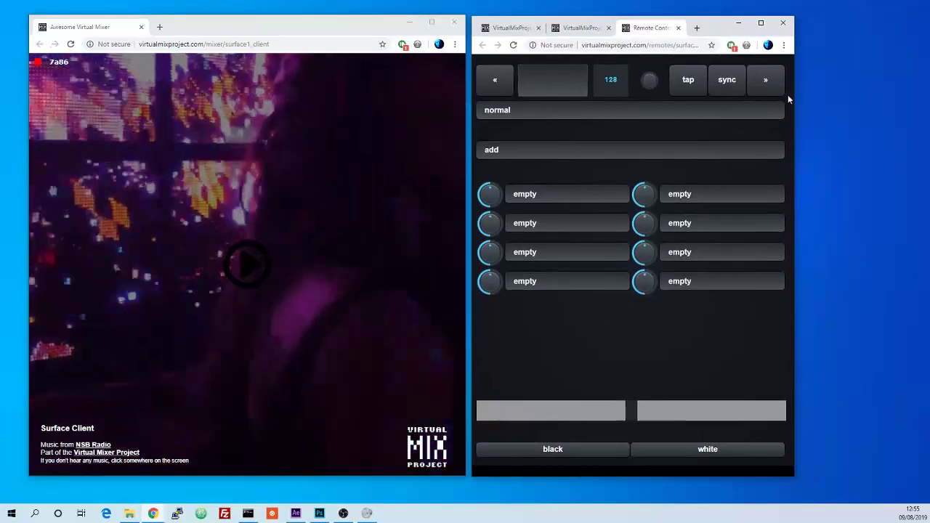
drag(794, 95, 913, 95)
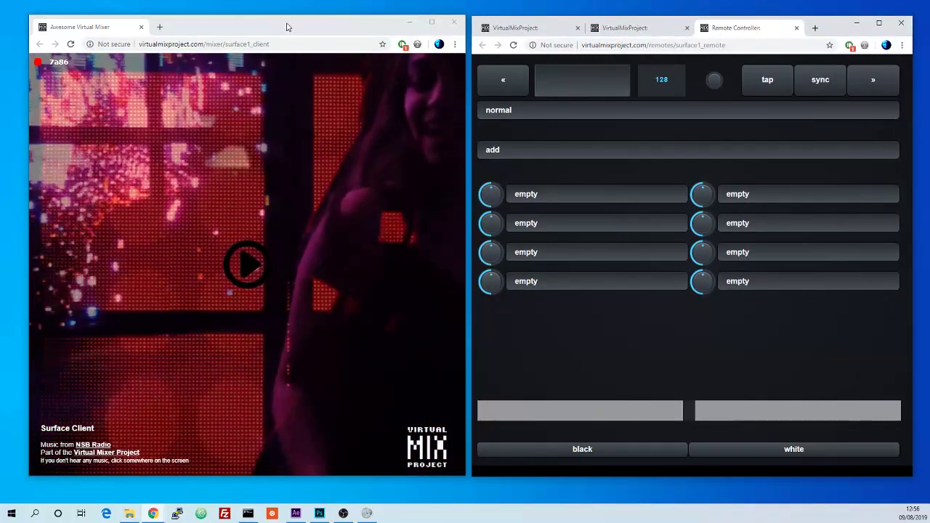
Step: Stretch both the client and remote windows down to the taskbar
click(289, 44)
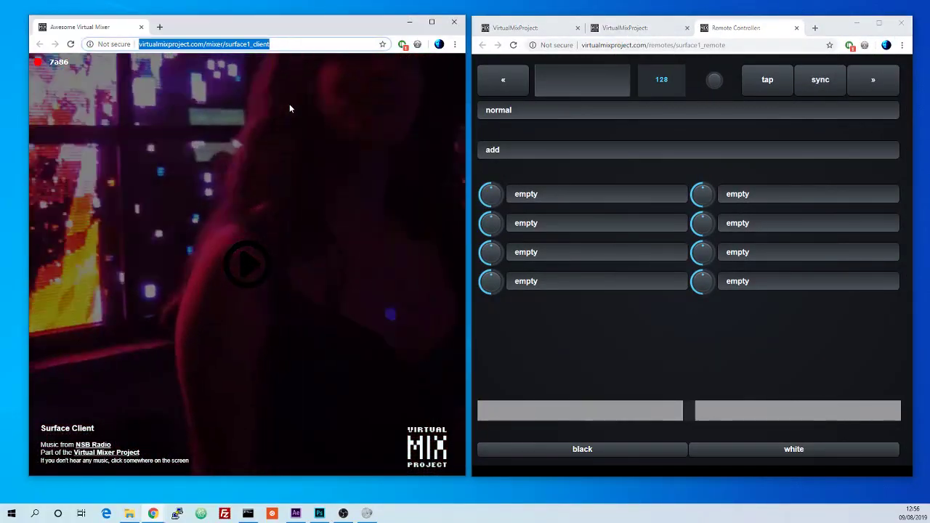
click(725, 45)
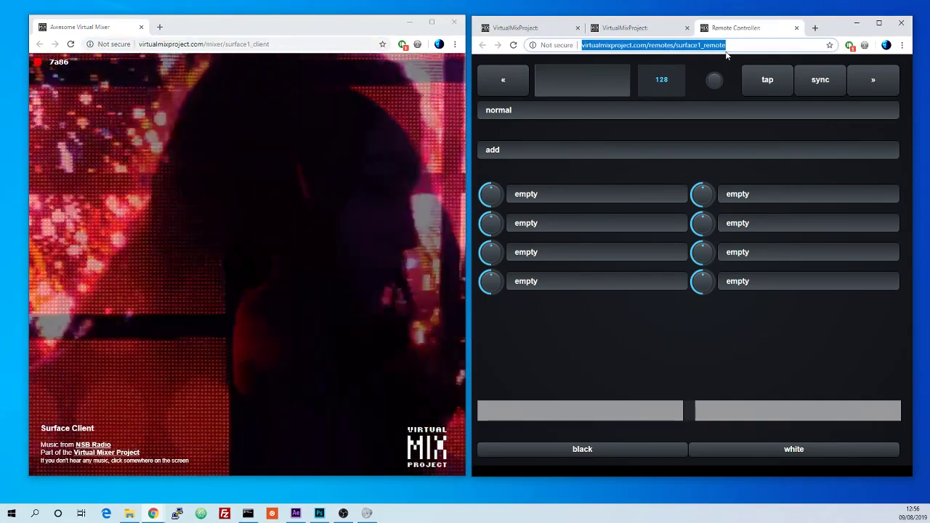
drag(587, 478, 586, 490)
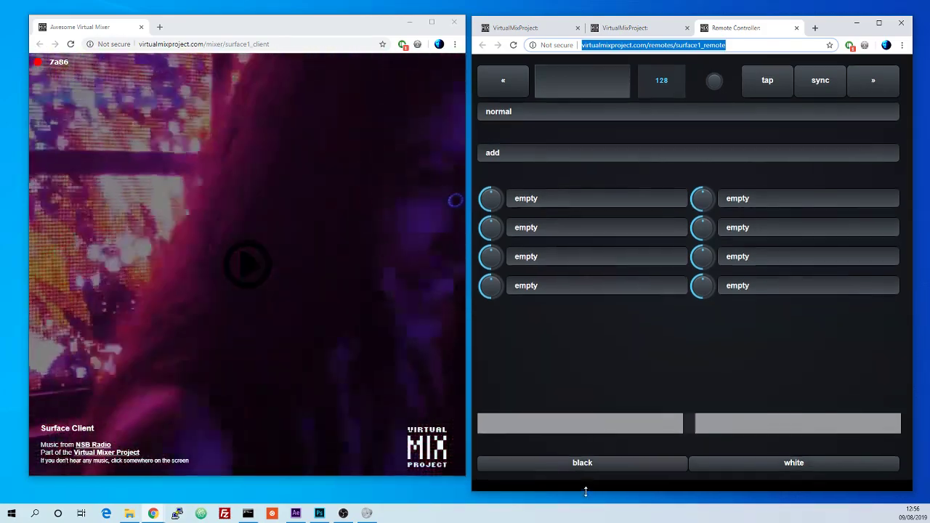
drag(327, 478, 328, 491)
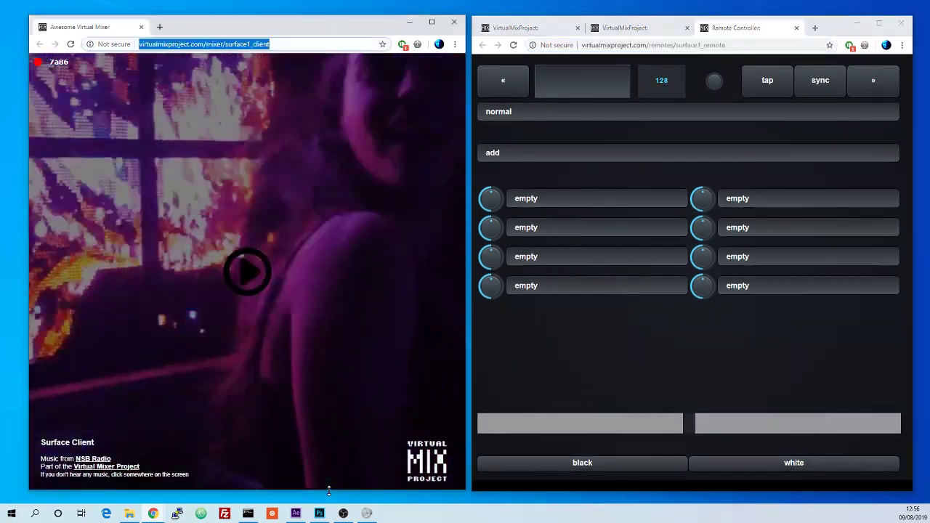
Step: Start playback in the client window and highlight the client's connection code shown in its corner
click(245, 278)
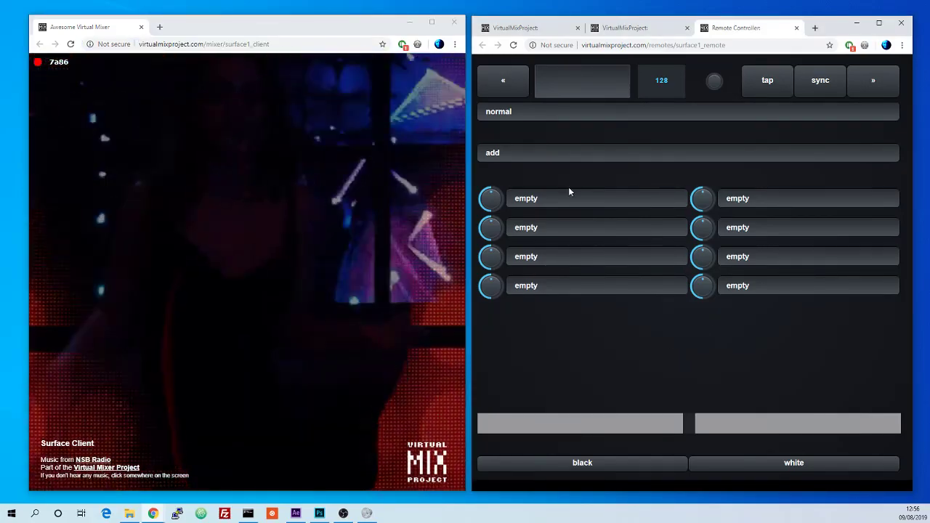
click(816, 317)
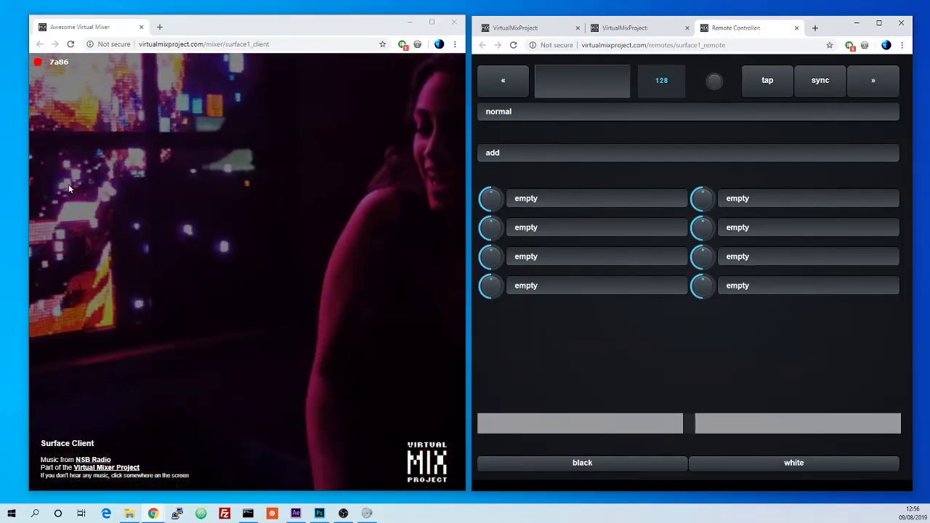
key(ctrl+plus)
key(ctrl+plus)
key(ctrl+plus)
key(ctrl+plus)
key(ctrl+plus)
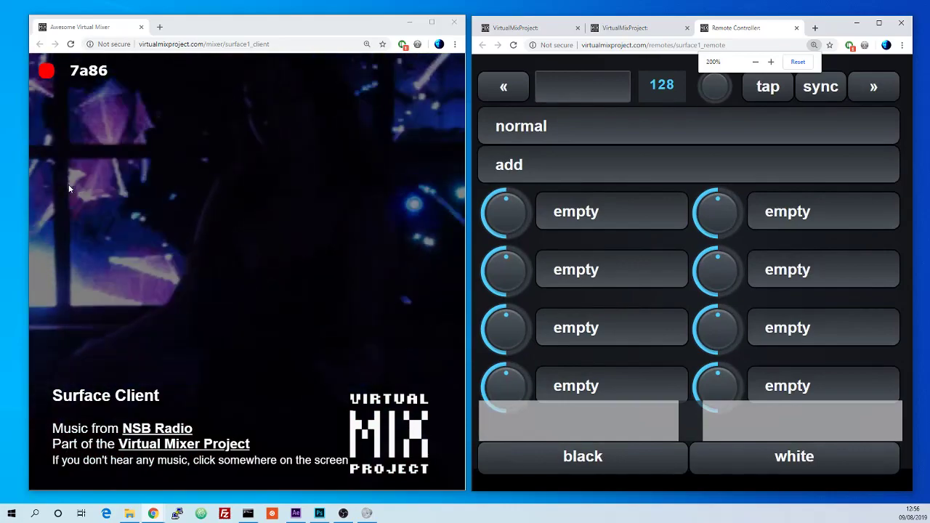
drag(88, 70, 117, 73)
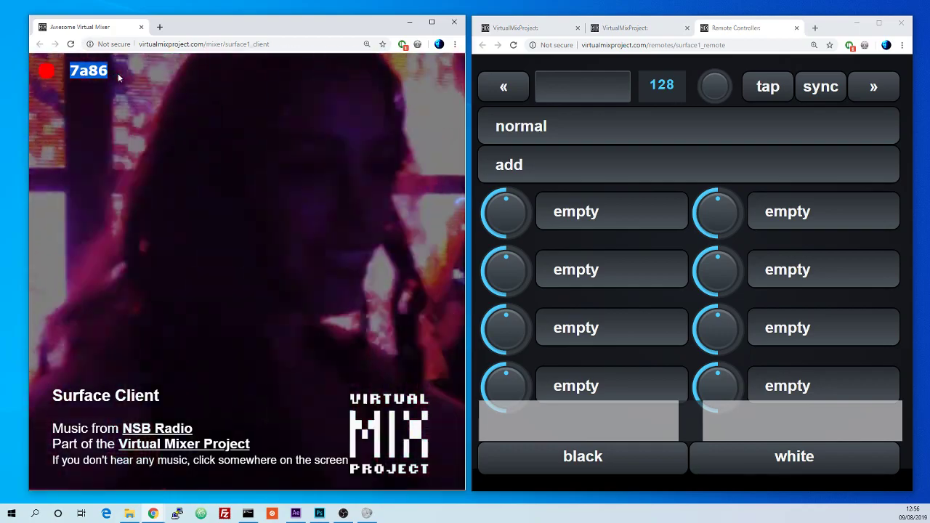
key(ctrl+minus)
key(ctrl+minus)
key(ctrl+minus)
key(ctrl+minus)
key(ctrl+minus)
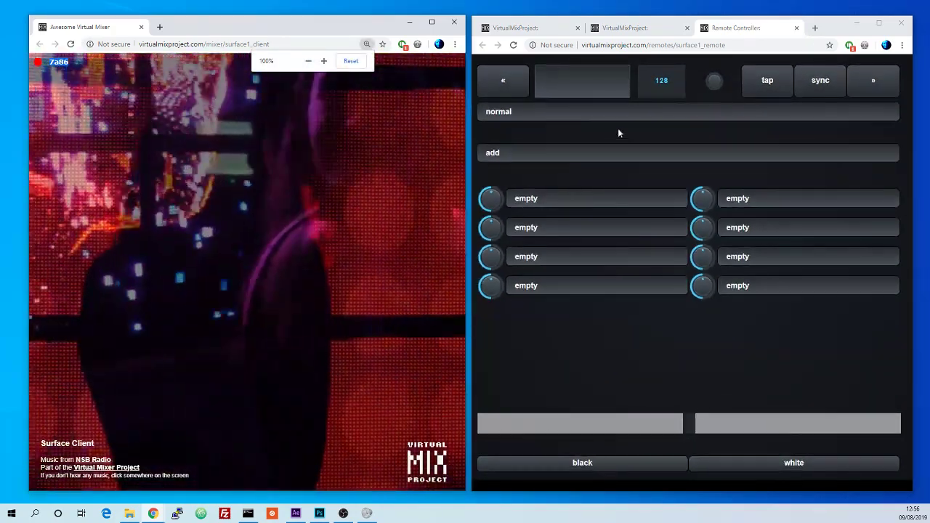
Step: Enter the client's connection code into the remote's code field to pair the remote with the client
click(567, 93)
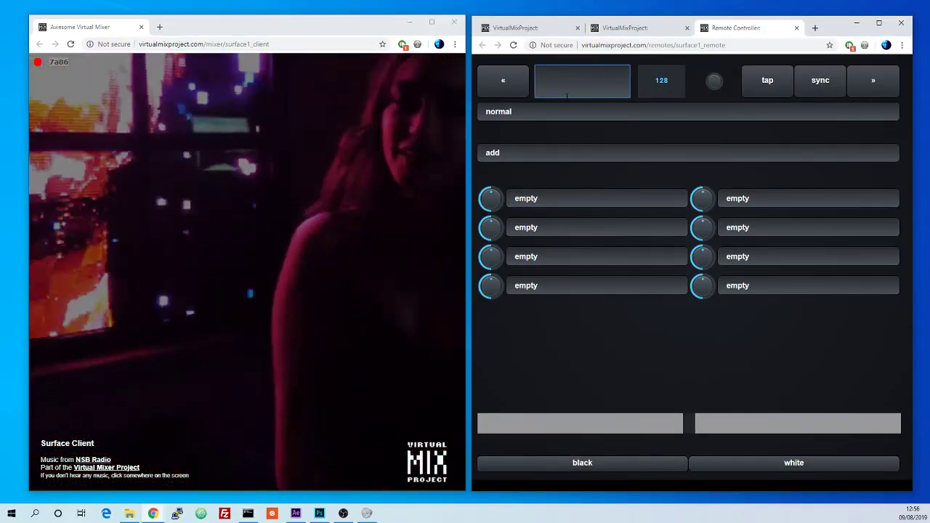
text(7)
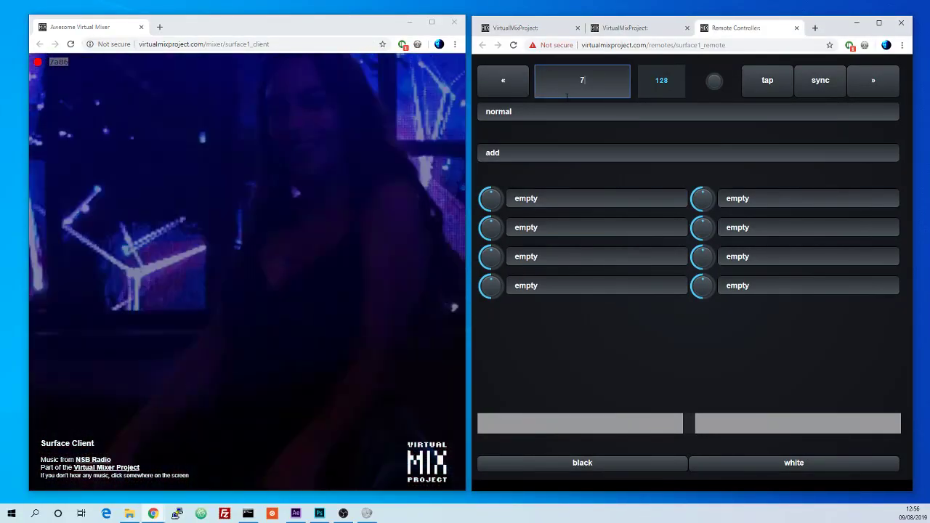
text(a86)
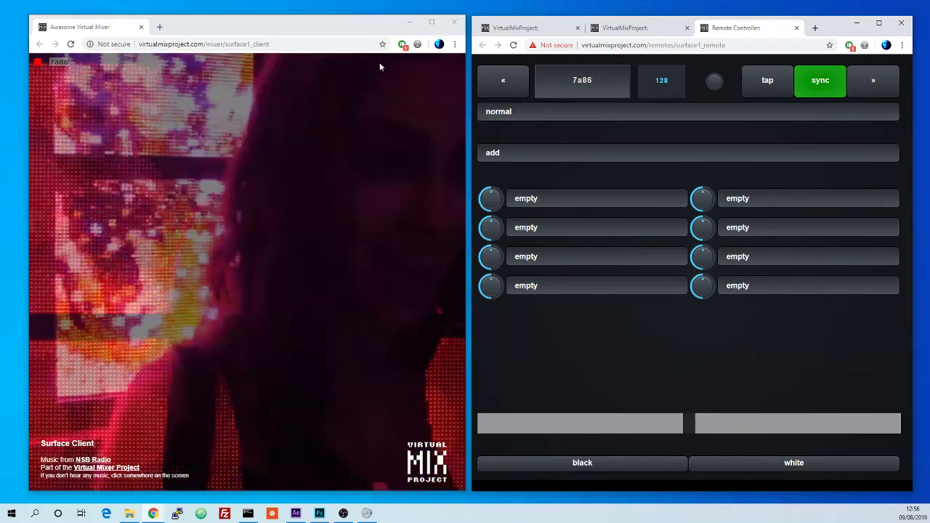
Step: Slide the remote's crossfader back and forth between the black output and the video
drag(687, 424, 474, 423)
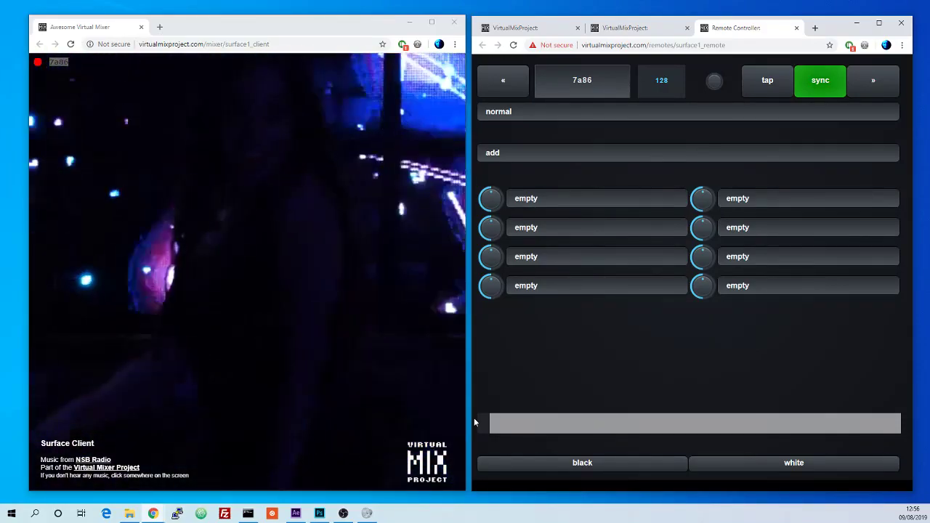
drag(484, 424, 928, 420)
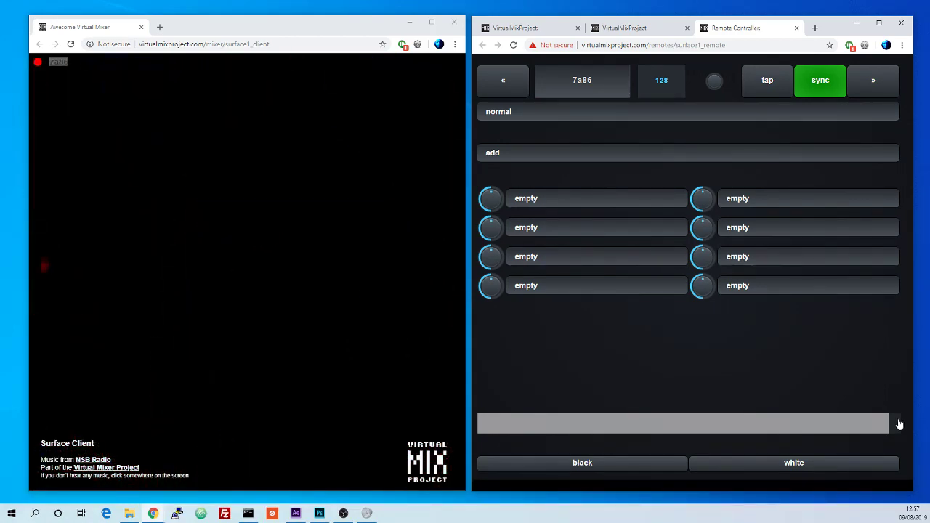
drag(899, 423, 427, 418)
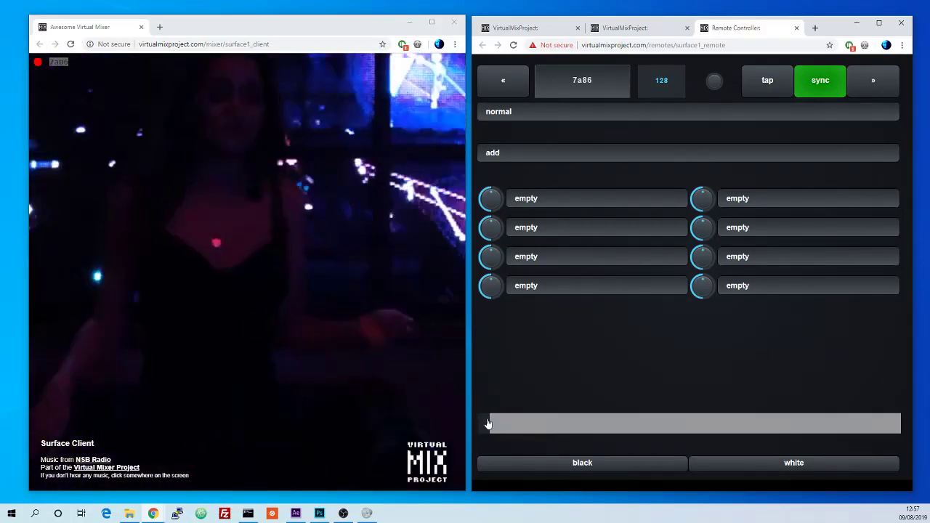
drag(638, 435, 895, 428)
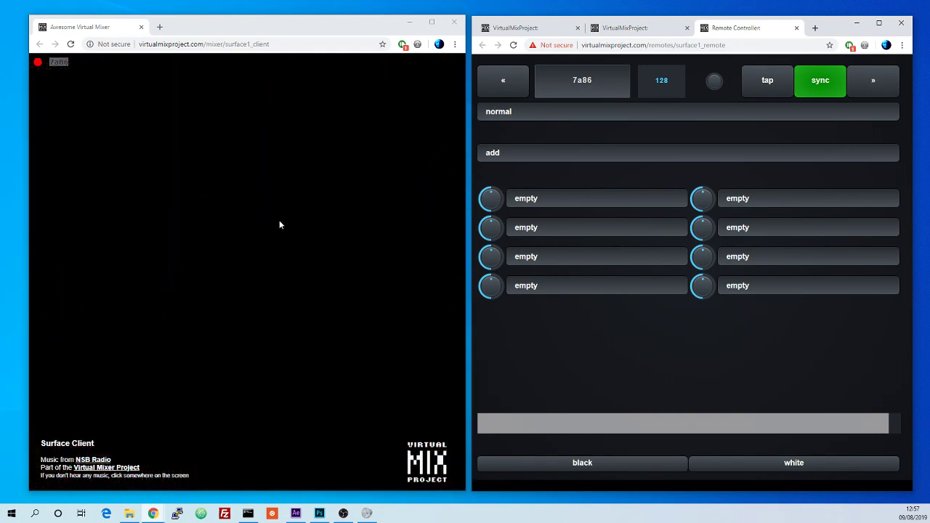
drag(881, 422, 439, 413)
Step: Pick a new clip from the remote's clip browser and crossfade fully over to it
click(514, 93)
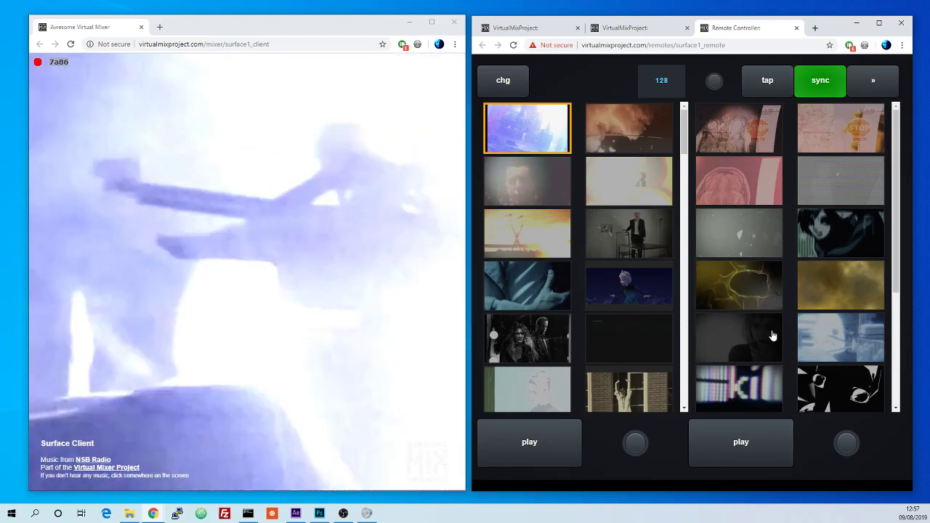
click(773, 335)
click(861, 85)
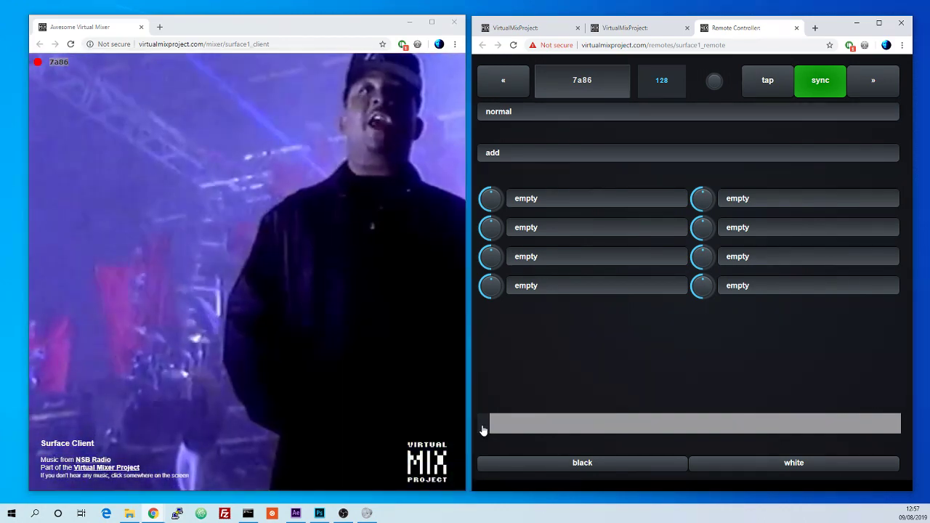
drag(484, 429, 885, 425)
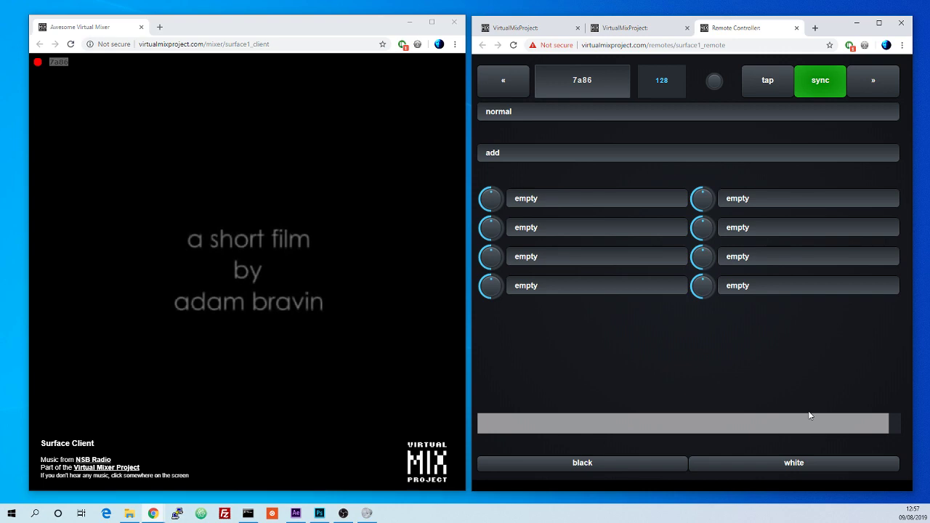
Step: Open the clip browser, return to the mixer, and slide the crossfader all the way to the left deck
click(510, 85)
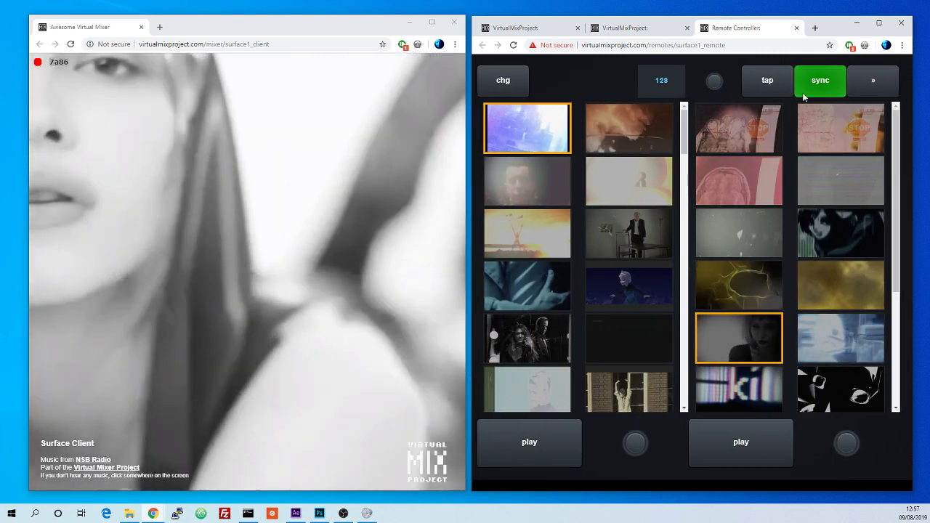
click(869, 86)
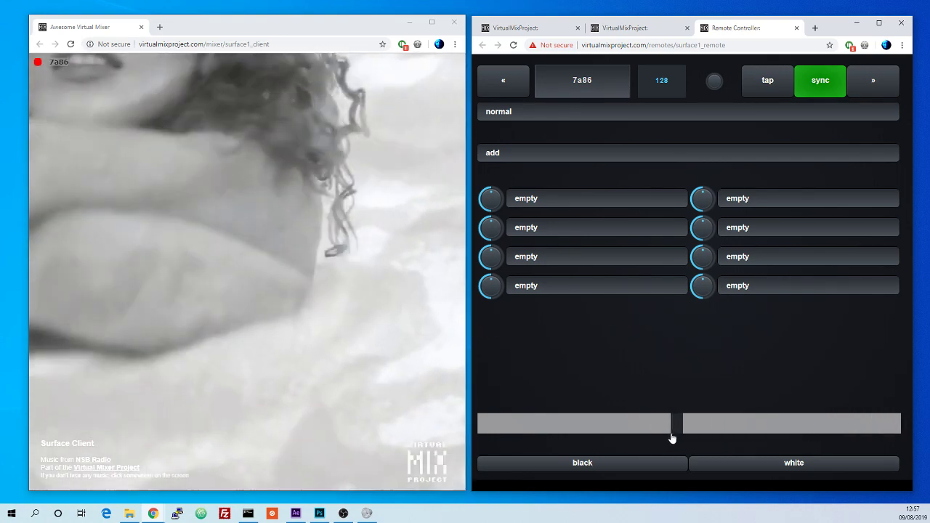
drag(672, 438, 530, 434)
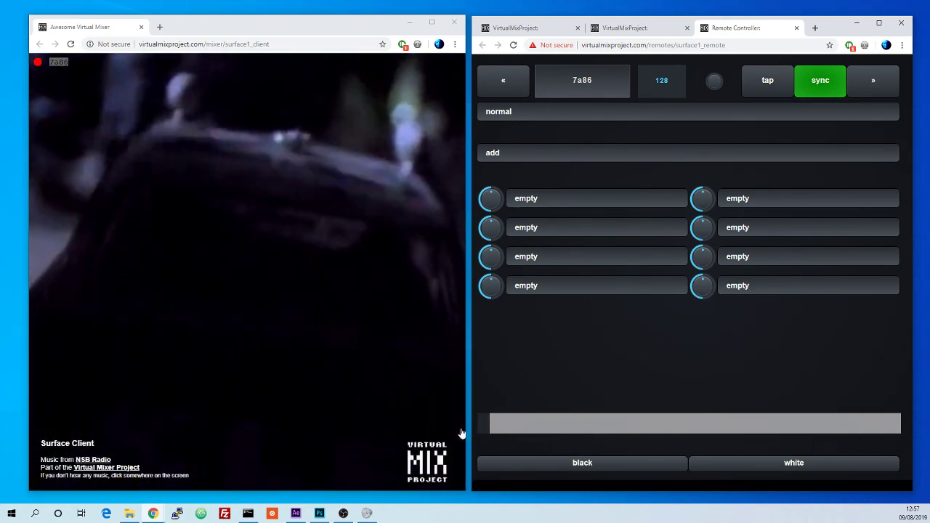
drag(694, 425, 429, 418)
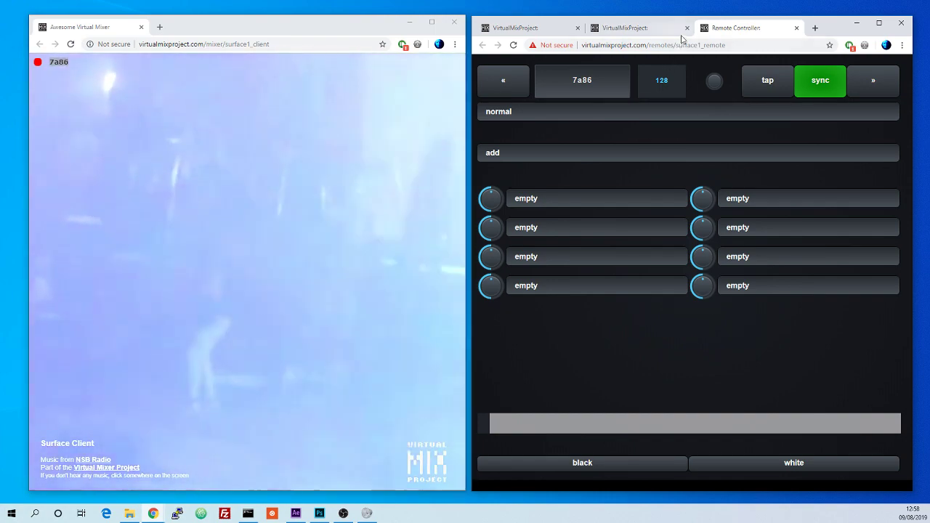
Step: Close the two extra tabs in the remote window and push the crossfader fully to its left end
click(687, 28)
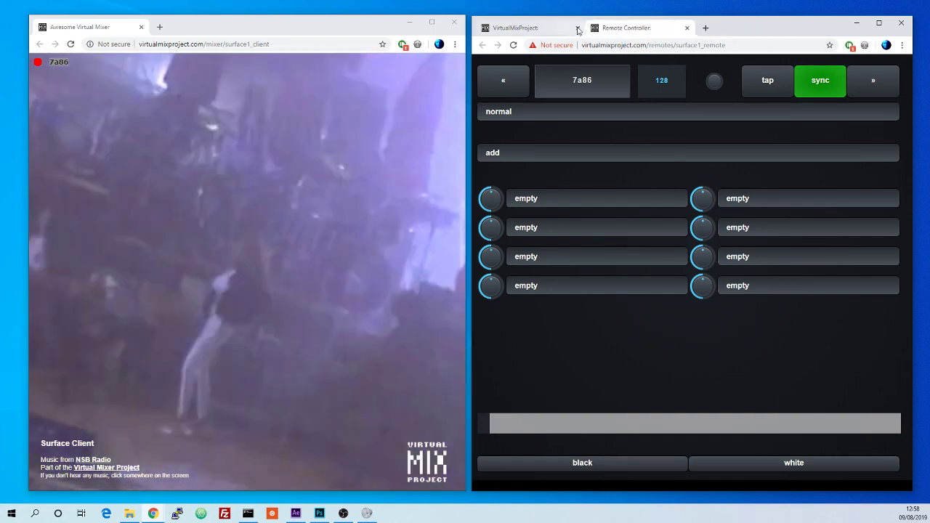
click(578, 29)
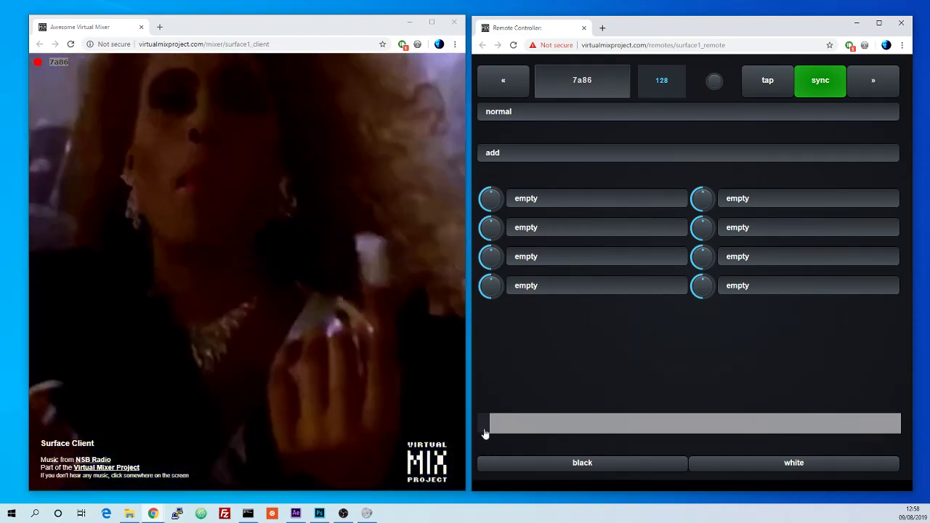
mouse_move(486, 433)
mouse_down()
mouse_move(901, 431)
mouse_move(478, 424)
mouse_up()
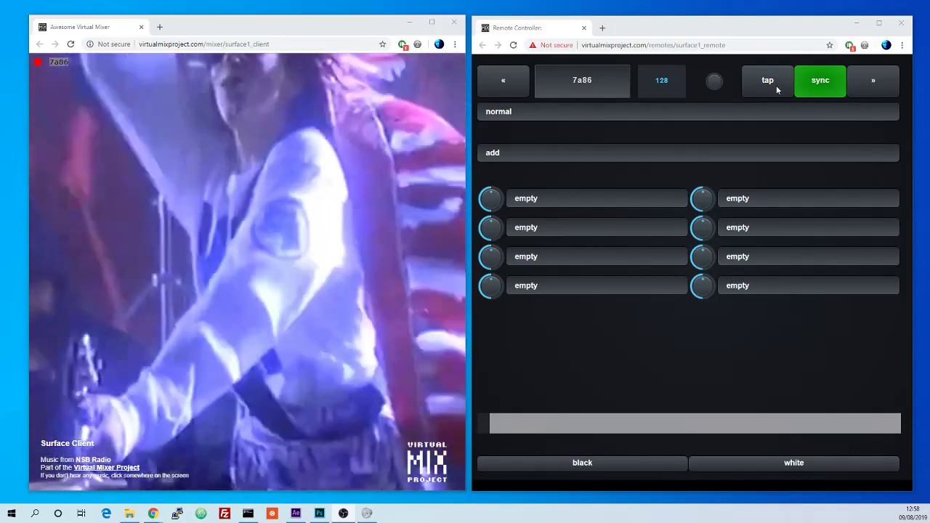
Step: Tap the tempo button repeatedly in rhythm to set the remote's BPM to 97
click(776, 86)
click(775, 86)
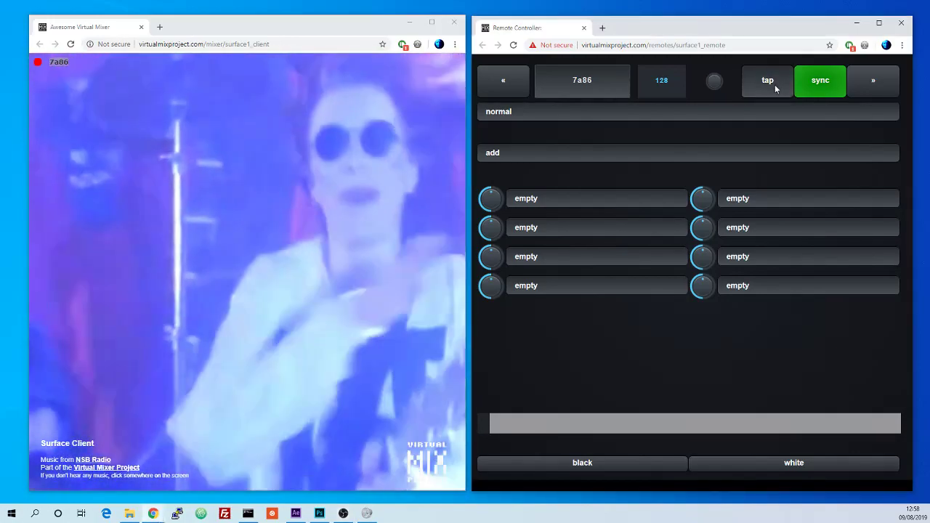
click(775, 86)
click(776, 86)
click(775, 84)
click(775, 85)
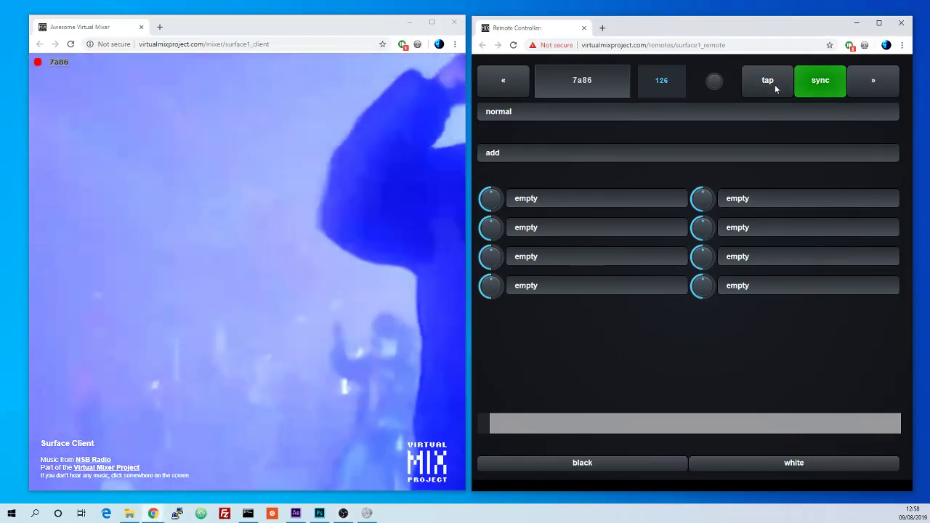
click(775, 84)
click(774, 84)
click(775, 84)
click(774, 84)
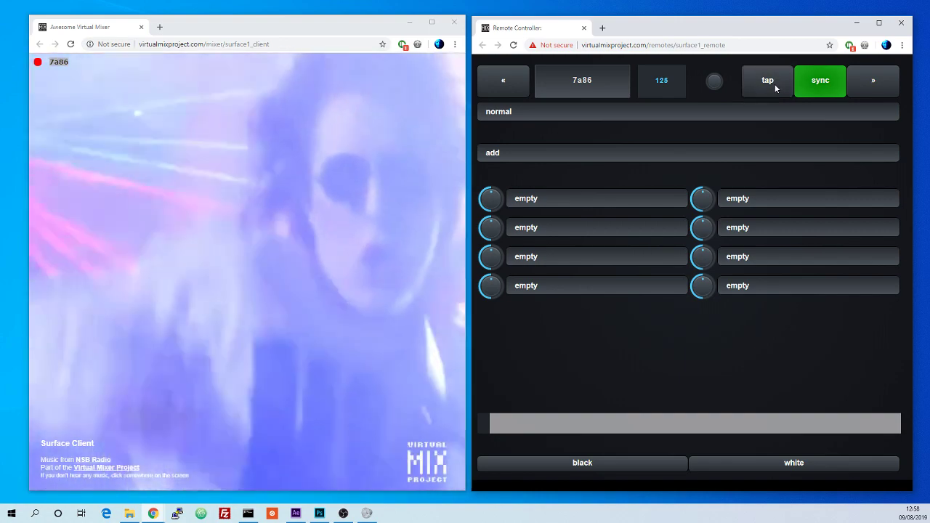
click(774, 84)
click(775, 84)
click(774, 84)
click(775, 83)
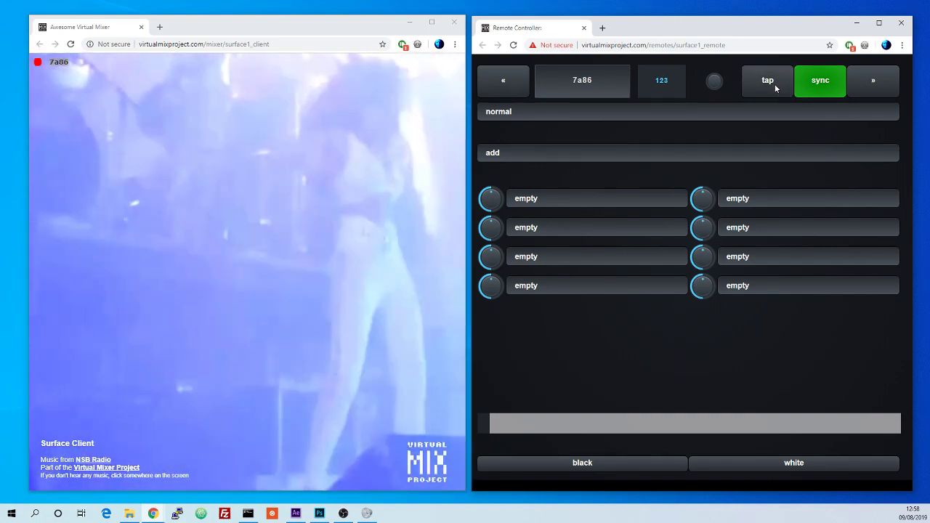
click(774, 83)
click(775, 84)
click(774, 84)
click(774, 84)
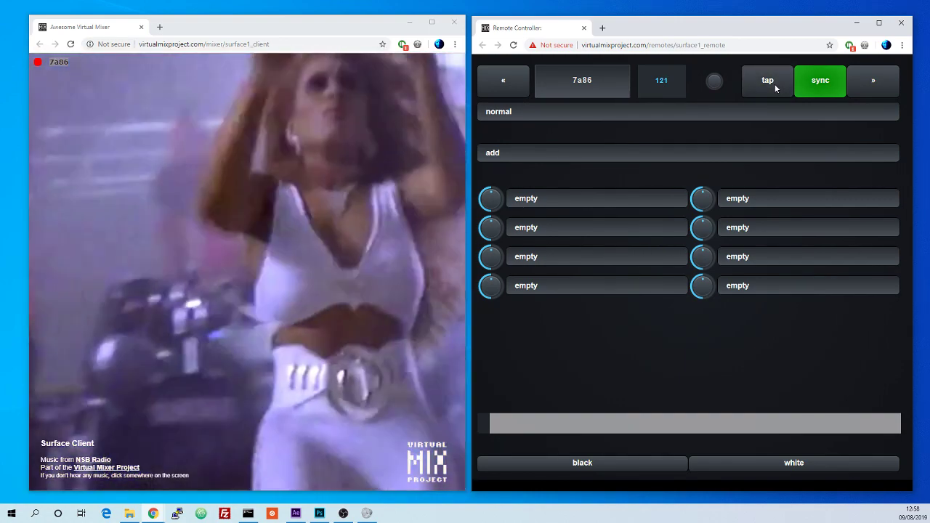
click(775, 84)
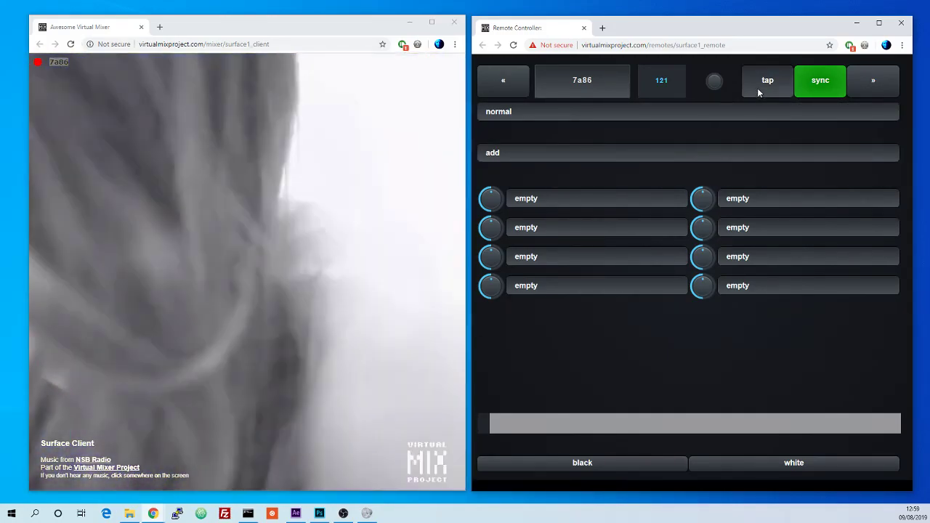
click(757, 88)
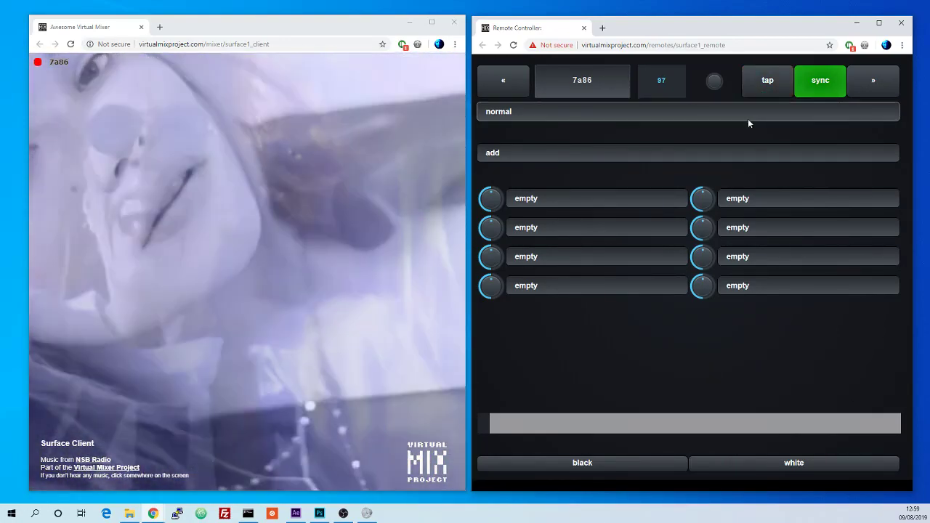
Step: Switch the remote's blend mode to hard and watch the client output
click(748, 118)
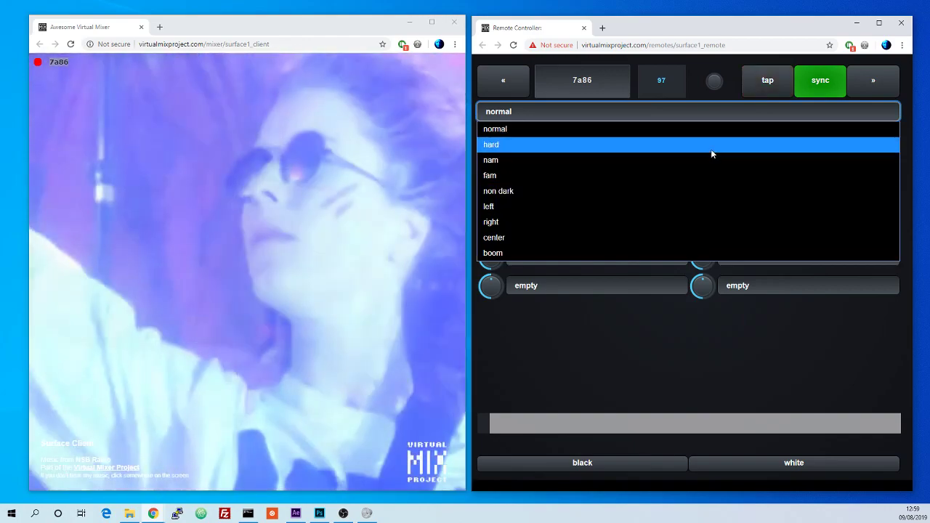
click(711, 145)
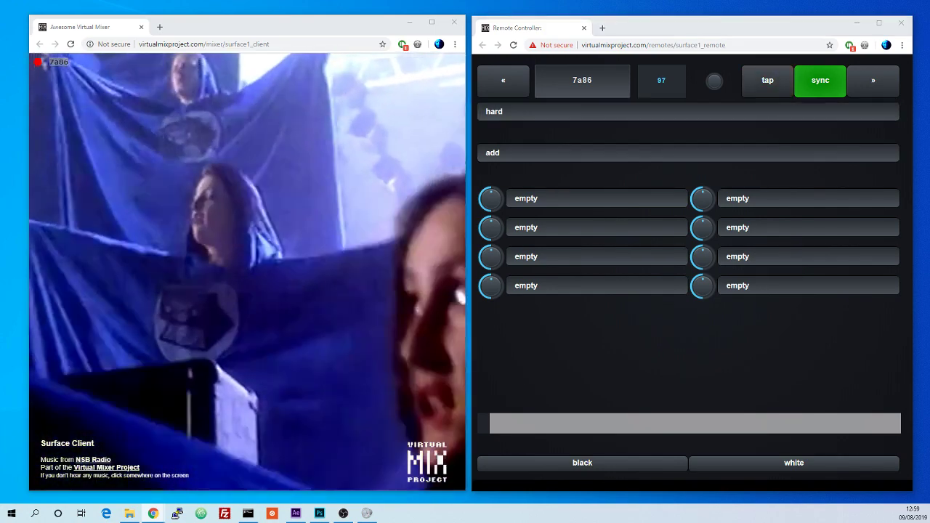
click(351, 136)
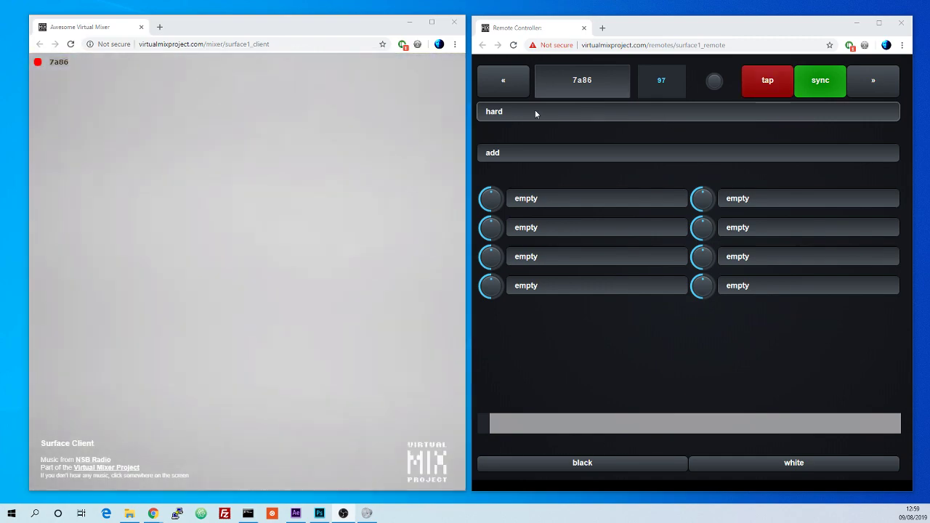
Step: Browse the blend mode list and set the blend mode back to normal
click(535, 110)
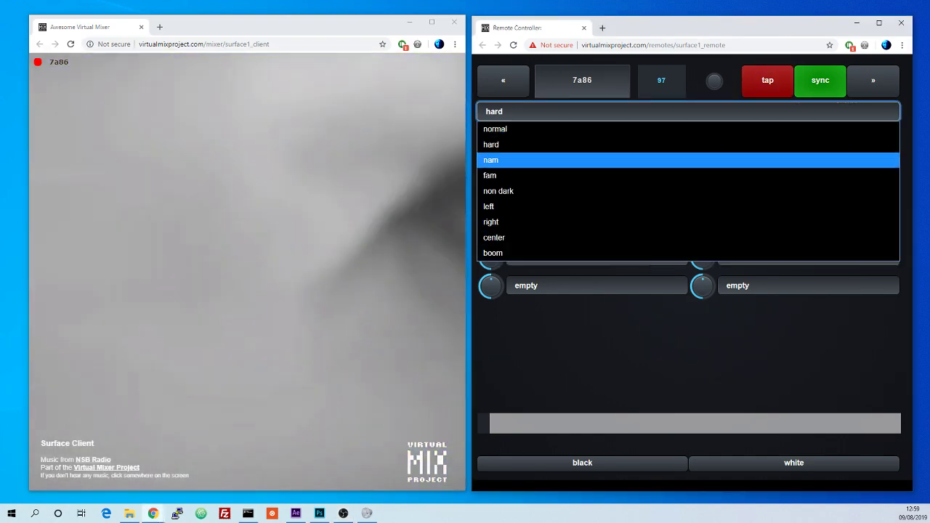
click(684, 144)
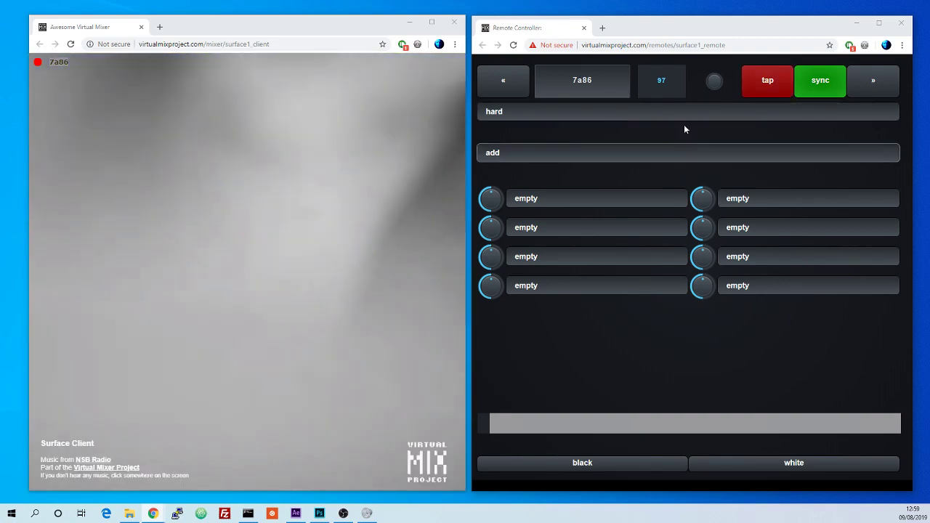
click(672, 112)
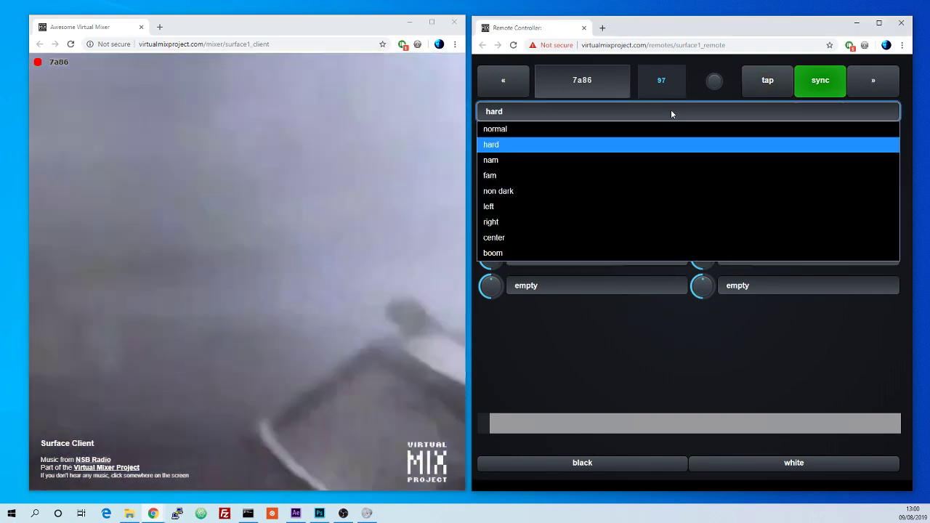
key(Down)
key(Down)
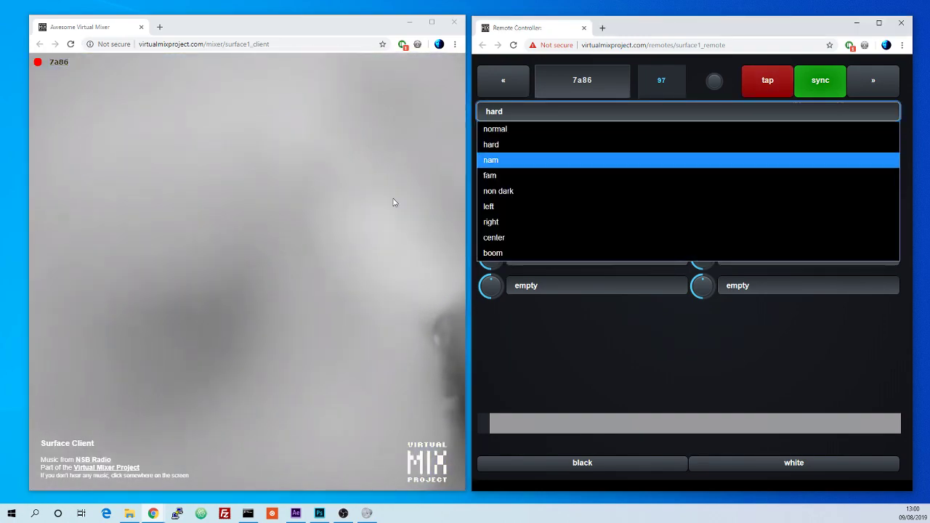
key(Escape)
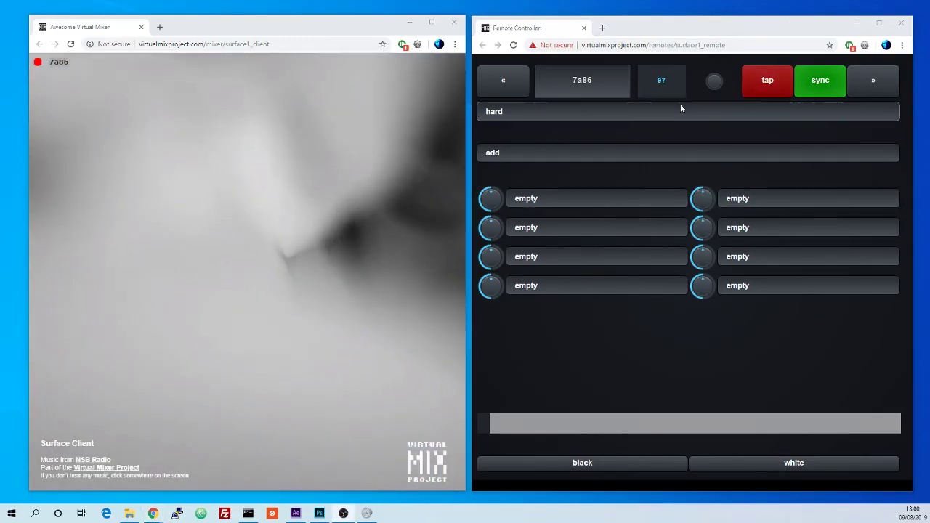
click(680, 106)
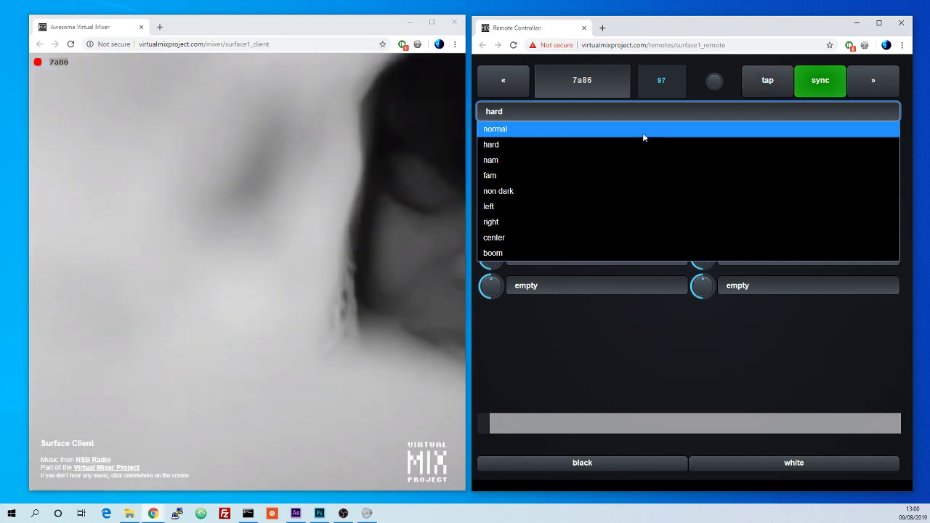
click(643, 138)
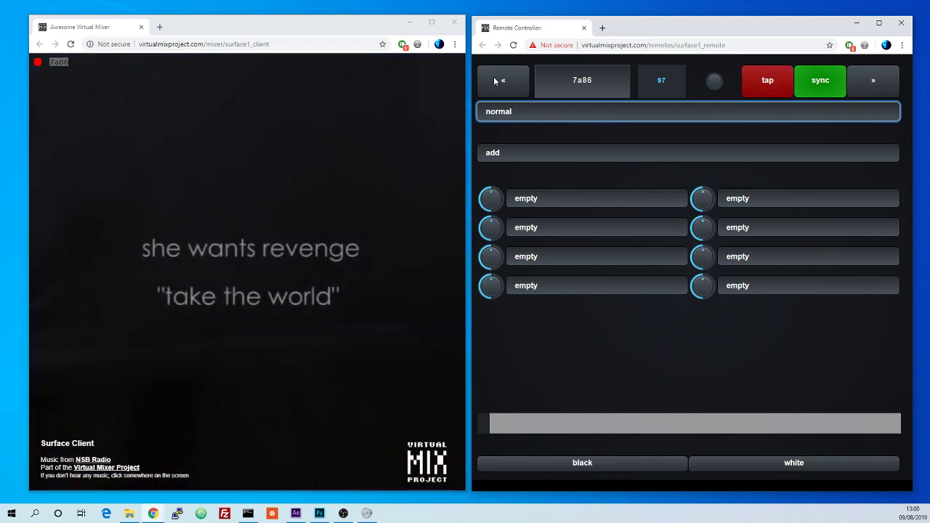
Step: Browse further down the clip library, pick new clips for both decks, and return to the mixer
click(503, 80)
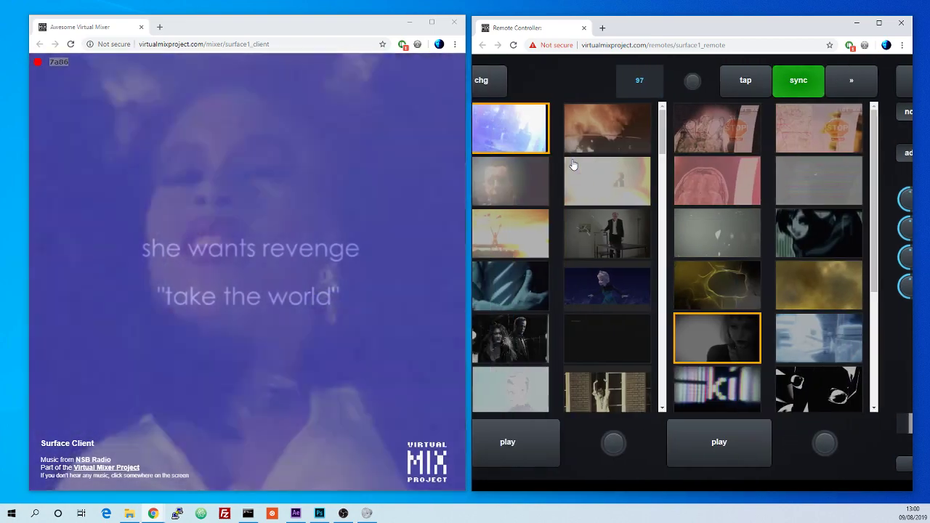
scroll(592, 305, down, 10)
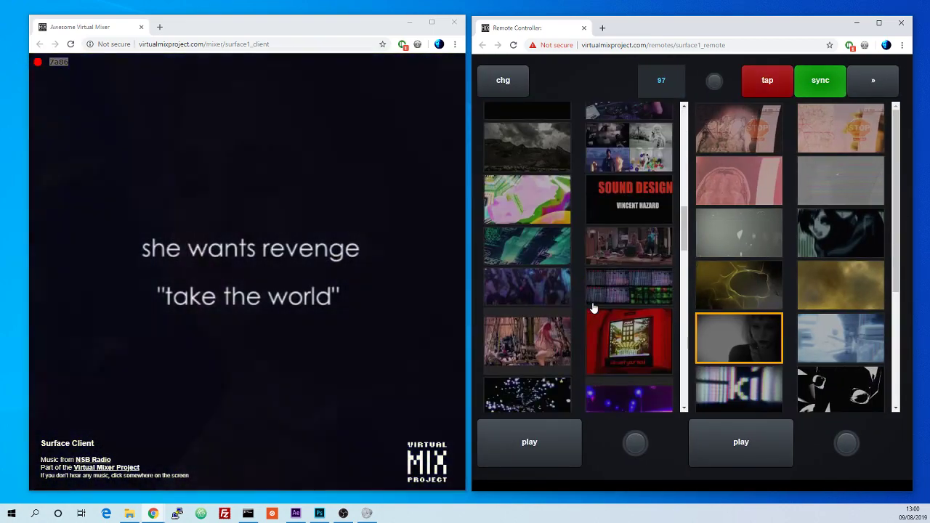
scroll(593, 308, down, 5)
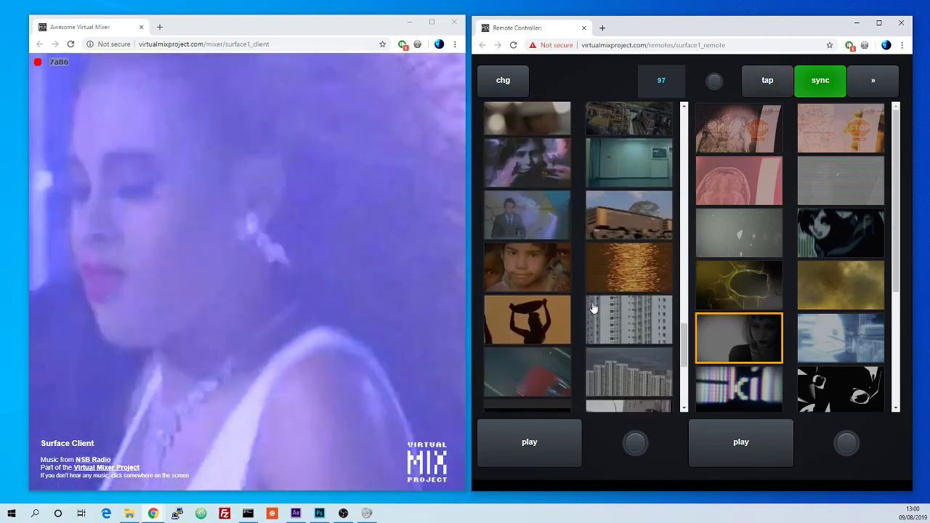
scroll(813, 343, down, 1)
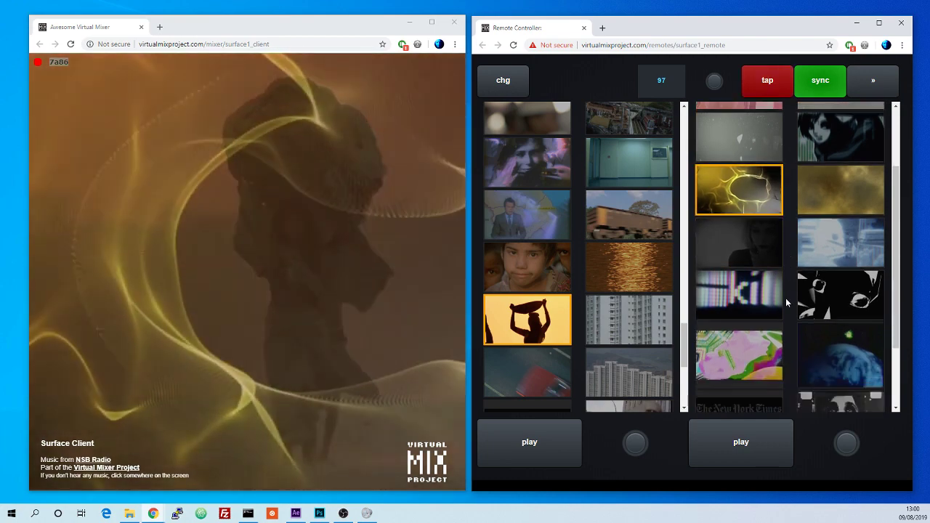
scroll(777, 295, down, 3)
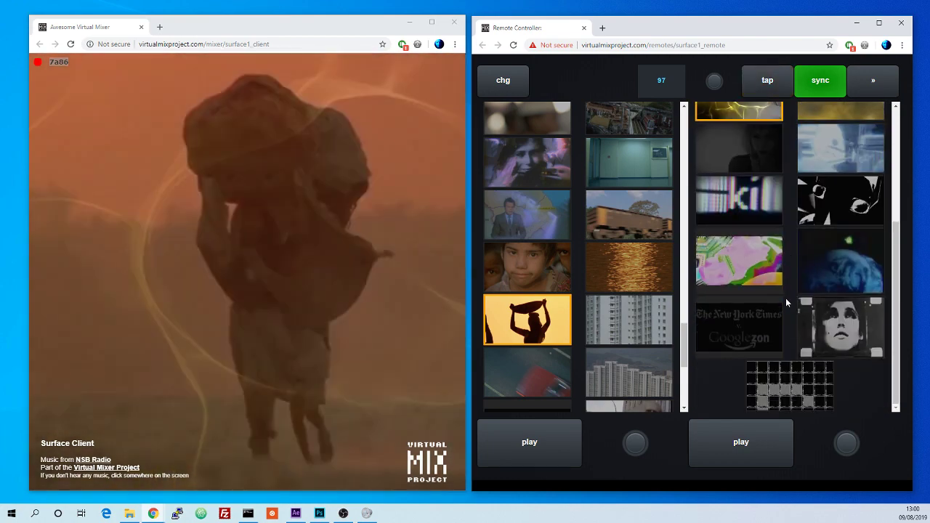
click(865, 86)
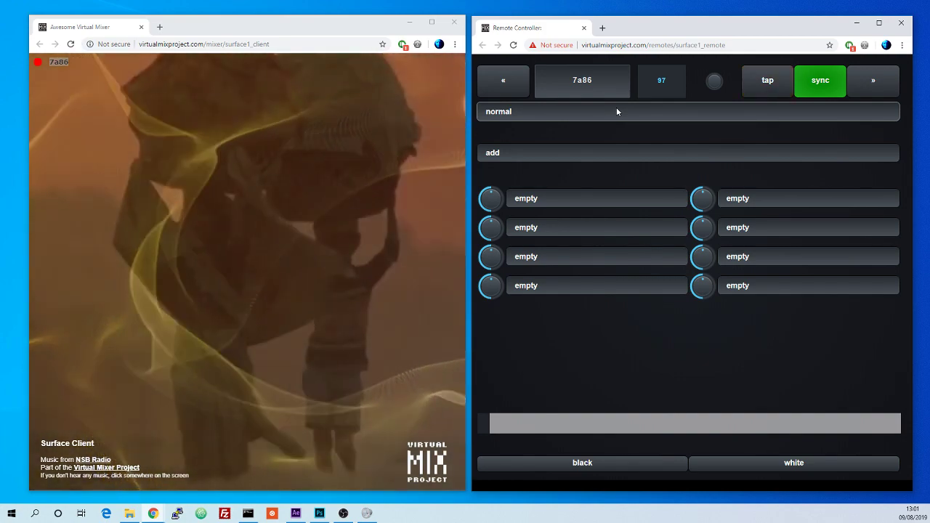
Step: Step through the blend modes from the keyboard, ending on non dark
click(616, 110)
click(616, 110)
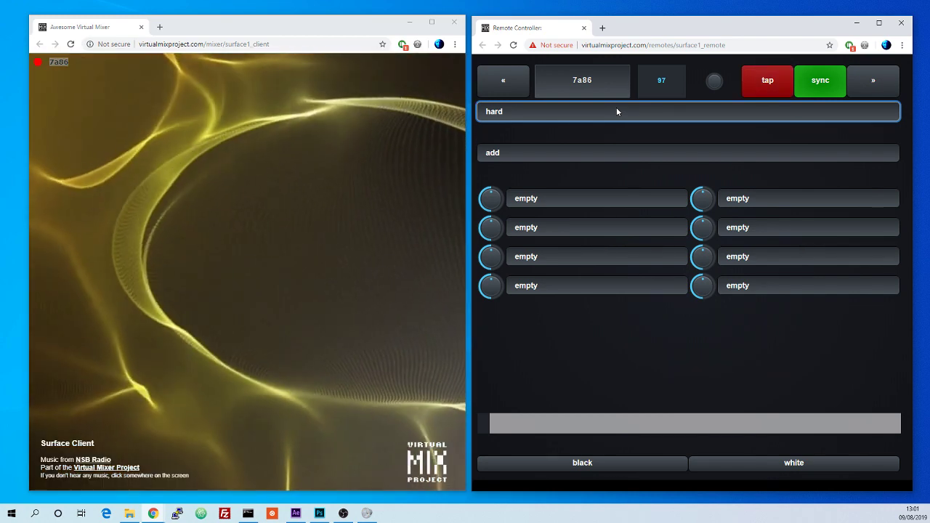
key(ctrl+a)
text(nam)
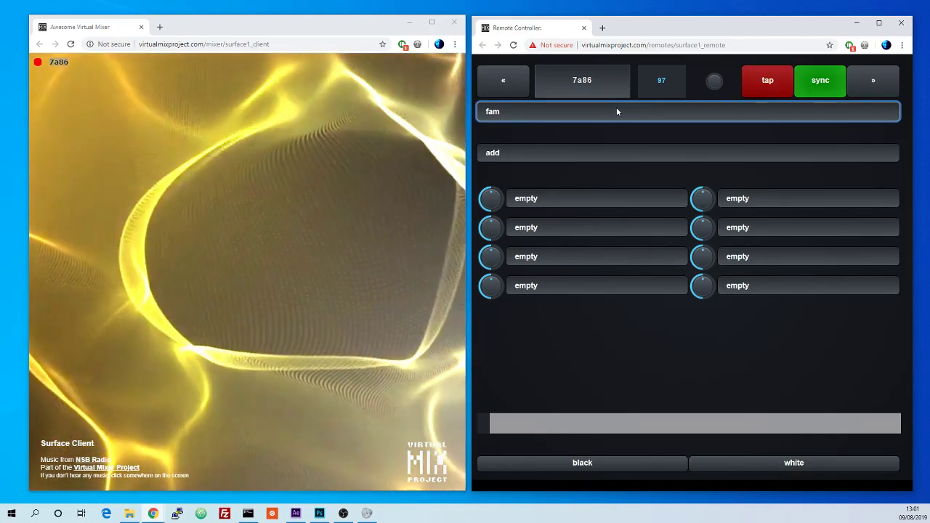
key(Up)
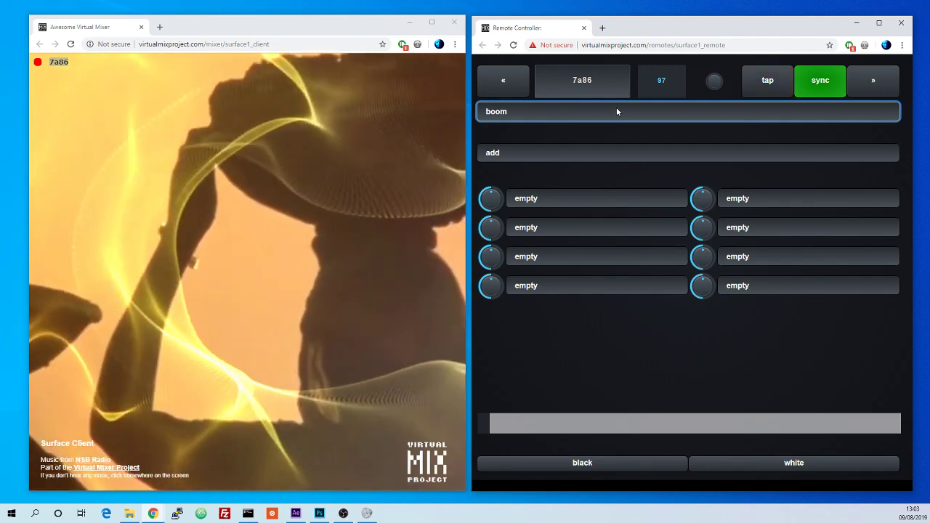
key(Down)
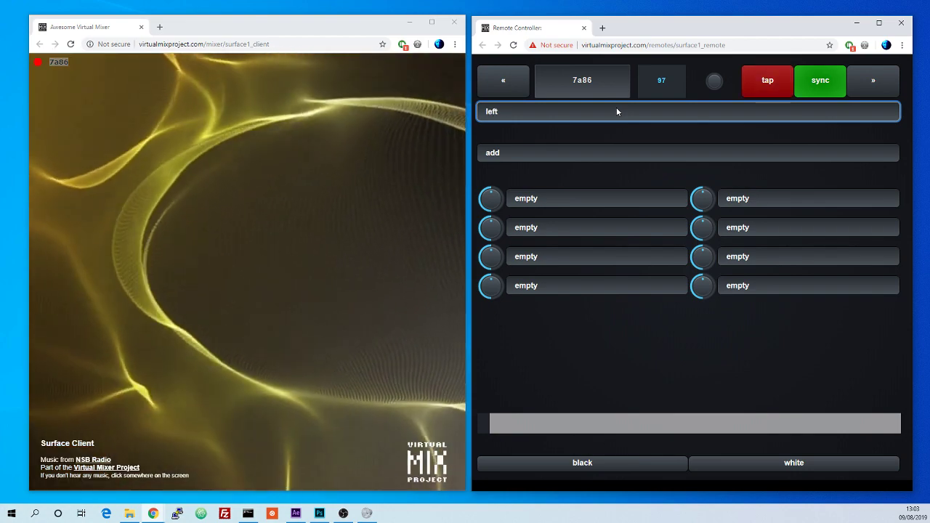
key(Down)
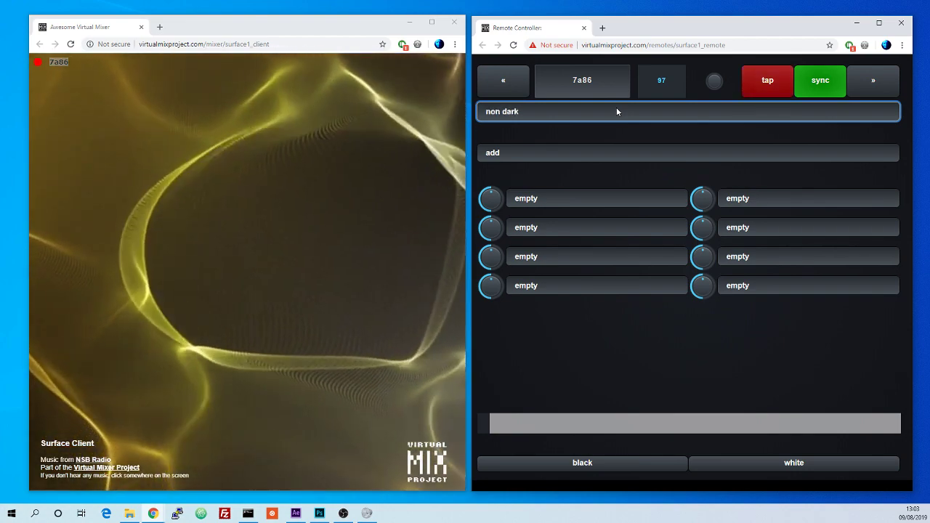
Step: Set the mix preset to nam, then step the blend mode down from add to multiply
key(Down)
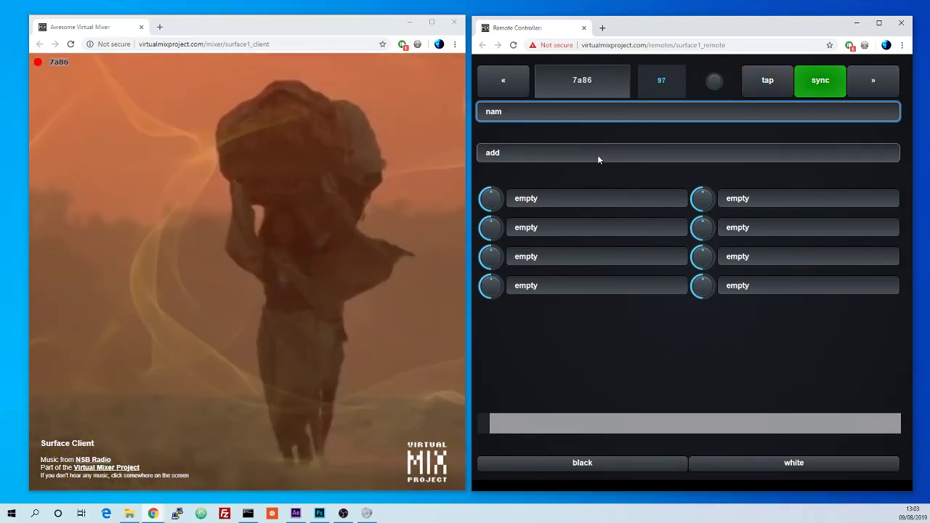
click(598, 156)
click(597, 155)
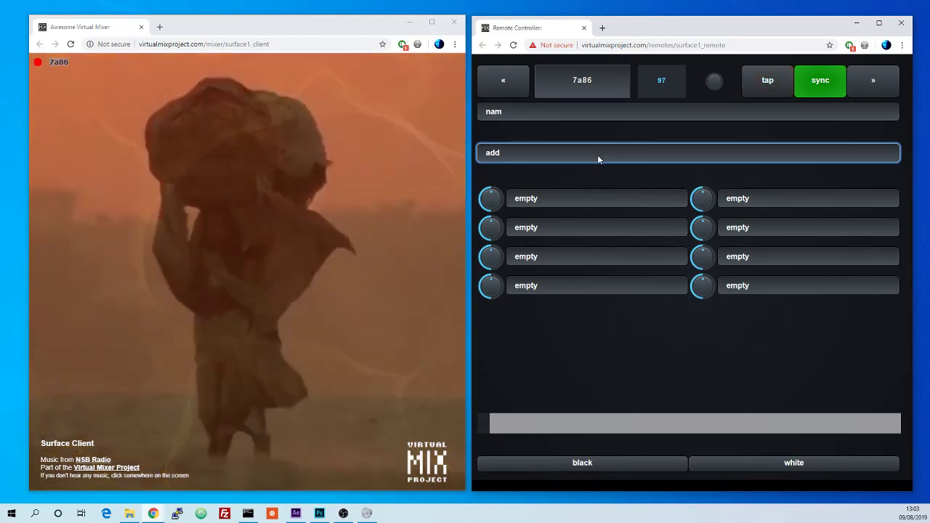
click(597, 155)
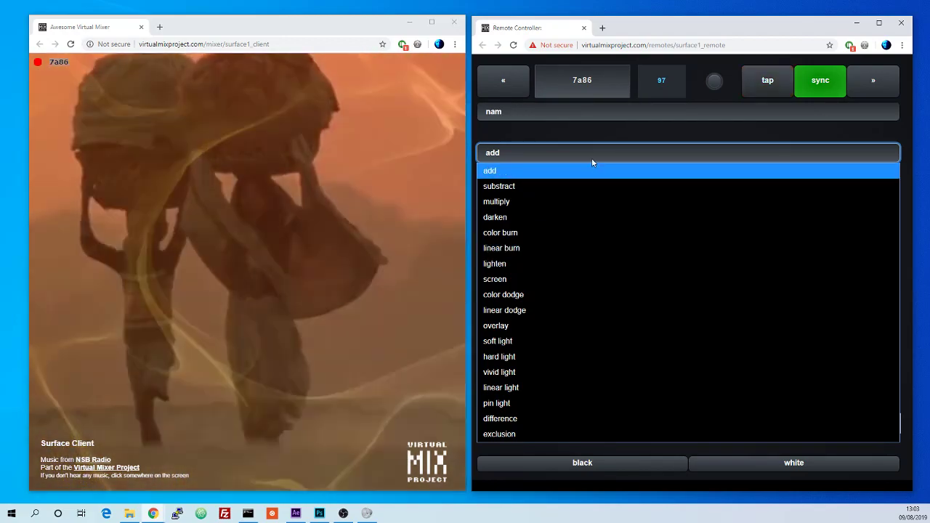
click(591, 161)
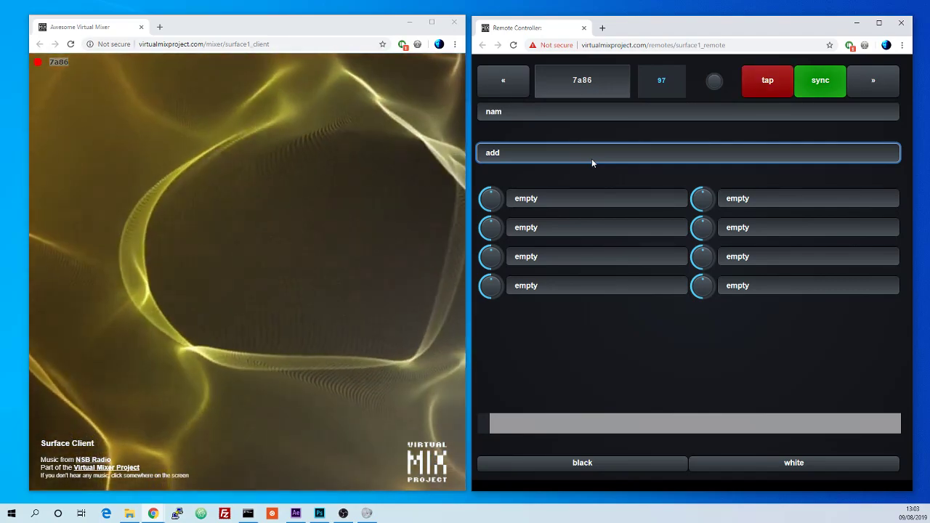
key(Down)
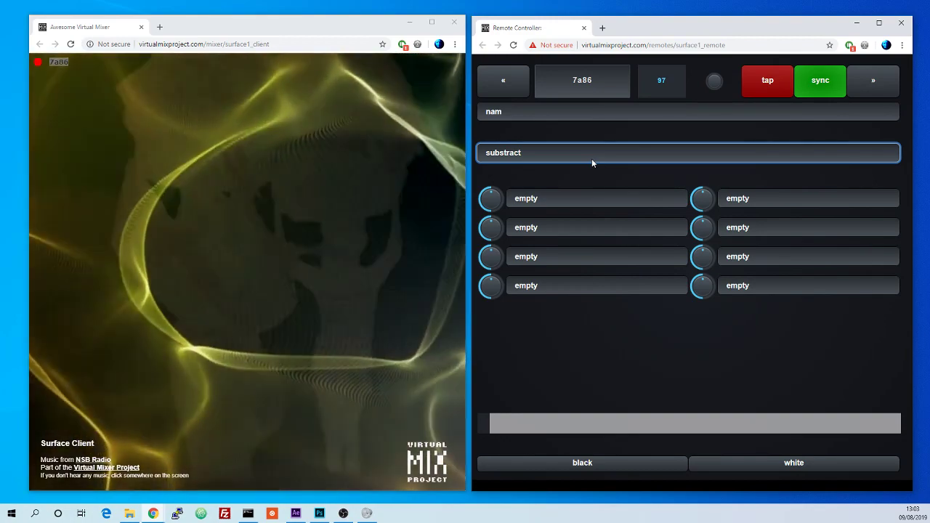
key(Down)
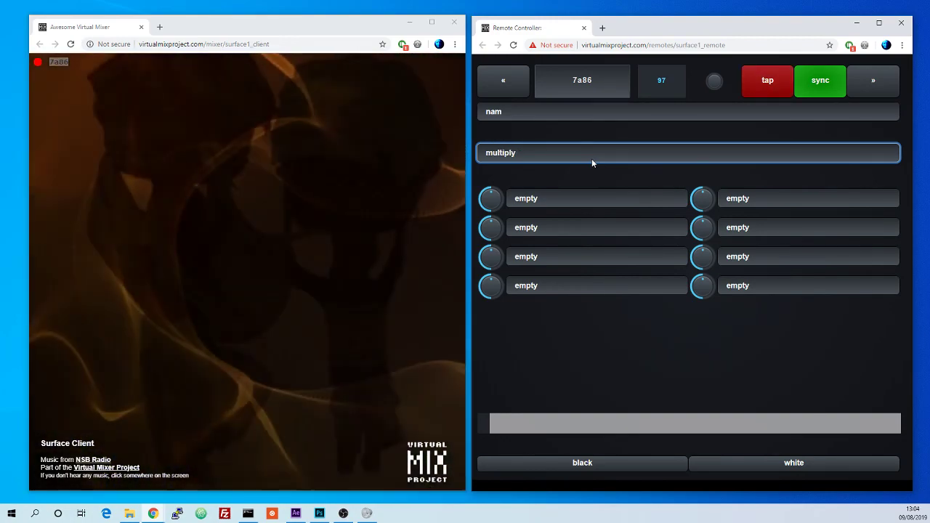
Step: Change the mix preset to non dark and then to fam
click(590, 114)
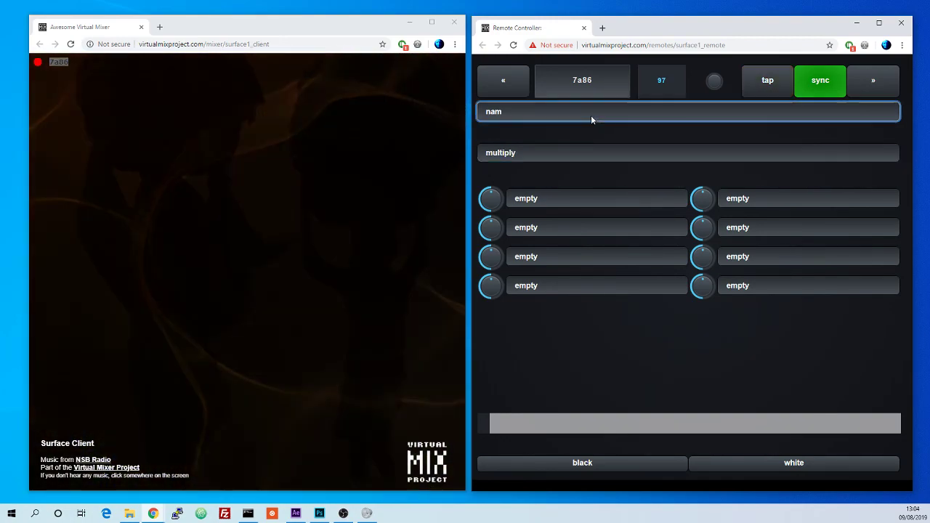
click(572, 116)
click(561, 191)
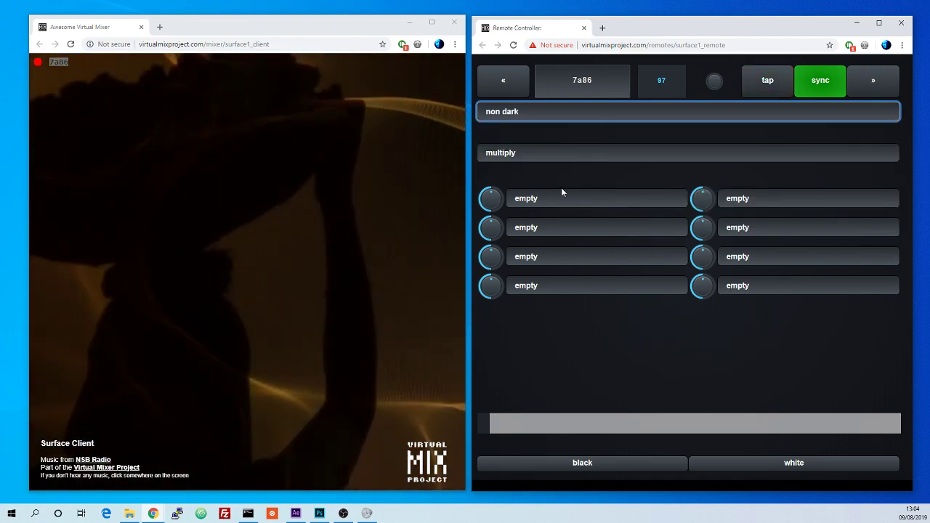
click(532, 113)
click(533, 174)
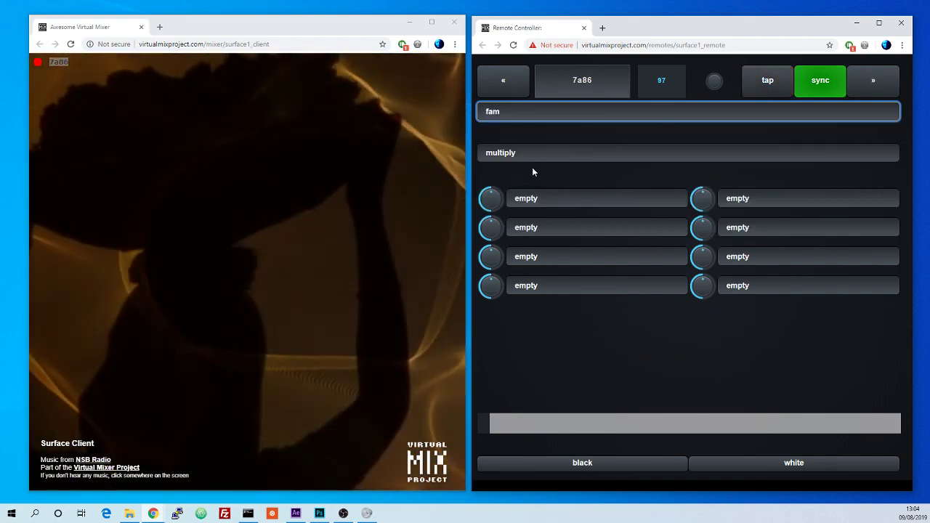
Step: Step the blend mode down from multiply through darken, color burn and lighten to screen
click(535, 157)
click(536, 157)
key(Down)
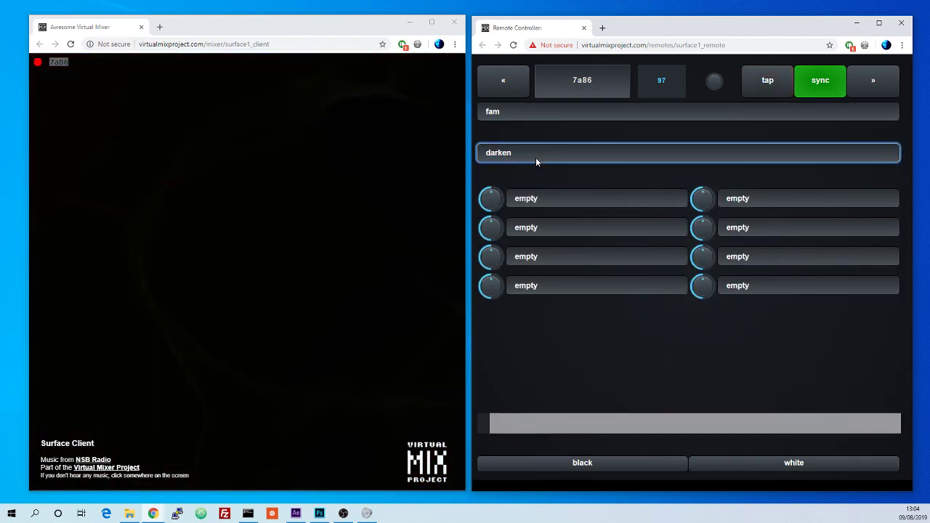
key(Down)
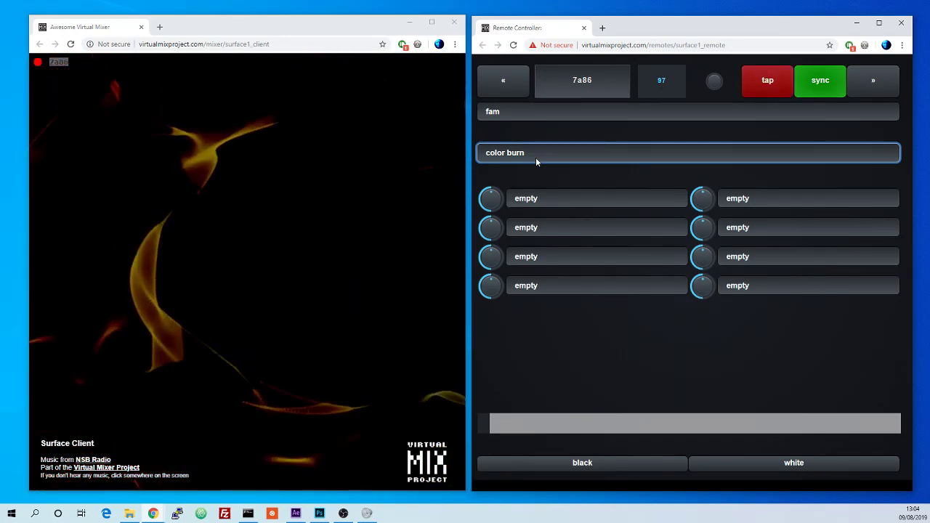
key(Down)
key(Down)
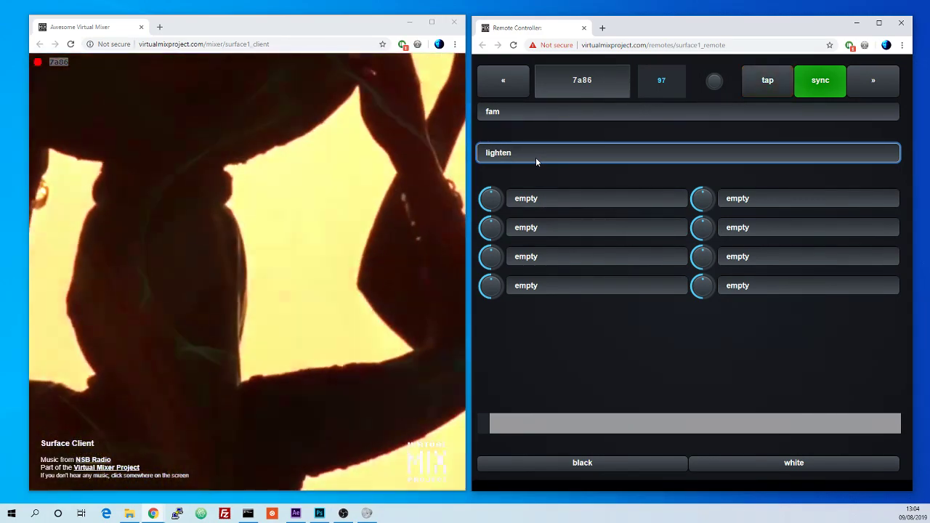
key(Down)
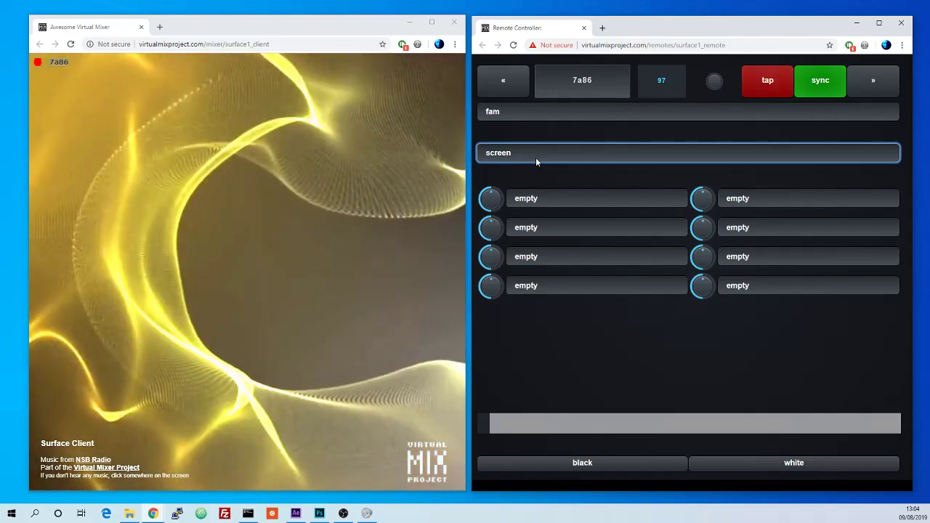
Step: Step the blend mode back to lighten, then down through the dodge and light modes to difference
key(Up)
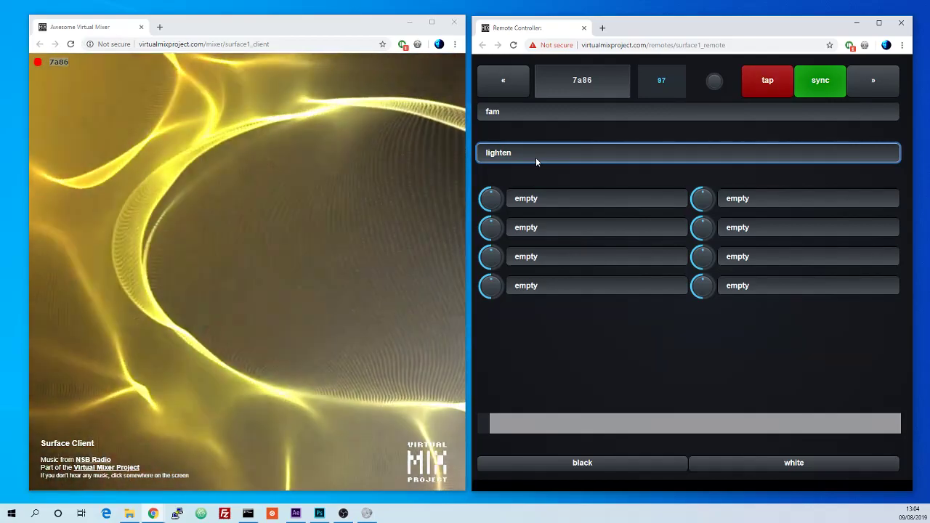
key(Down)
key(Down)
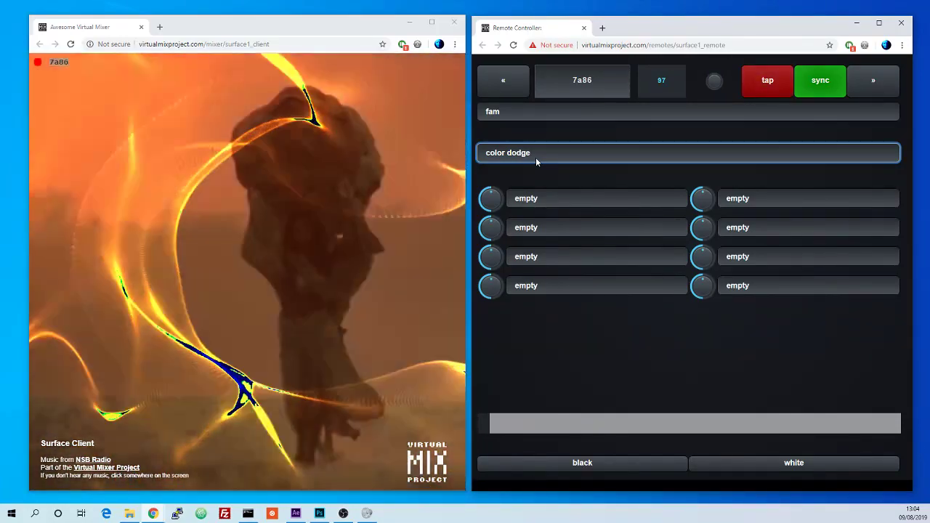
key(Down)
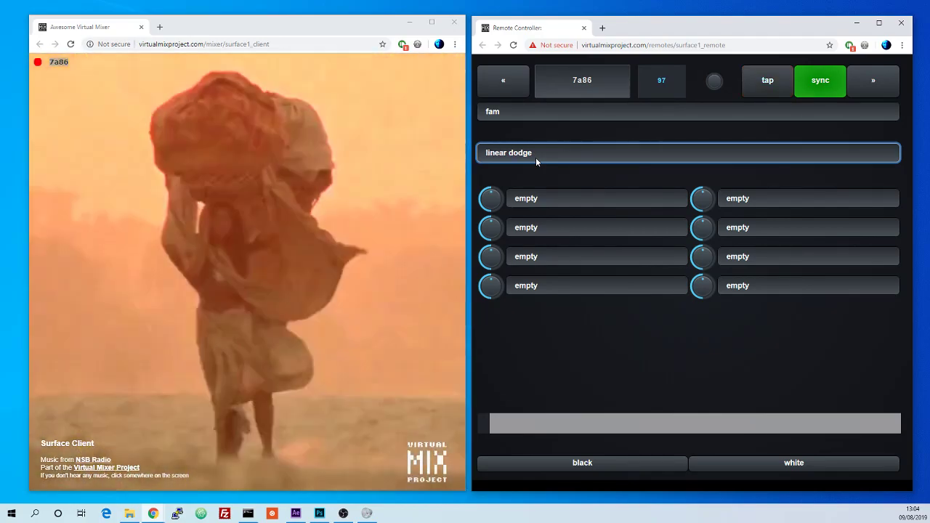
key(Down)
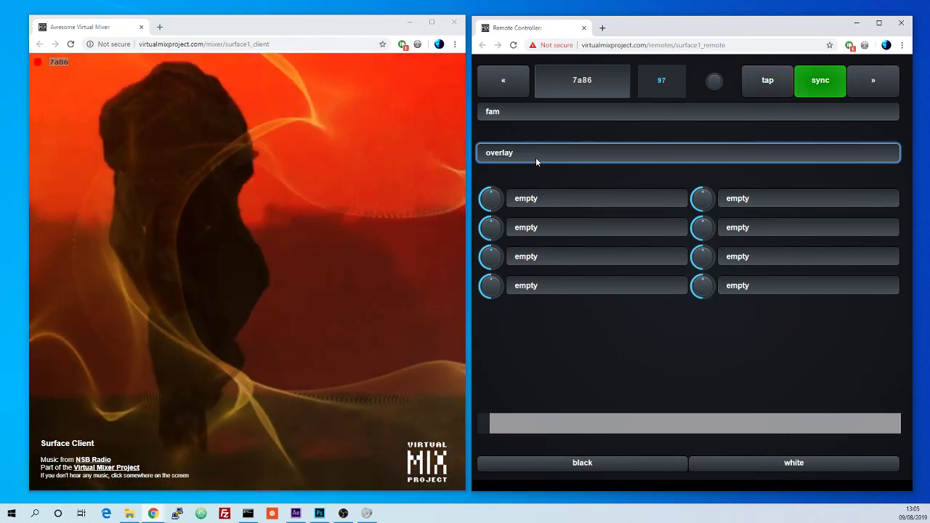
key(Down)
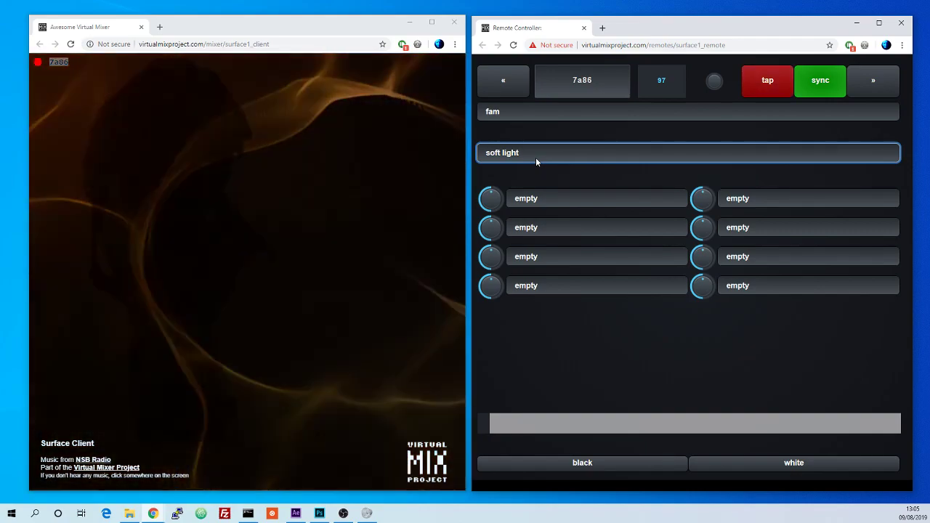
key(Down)
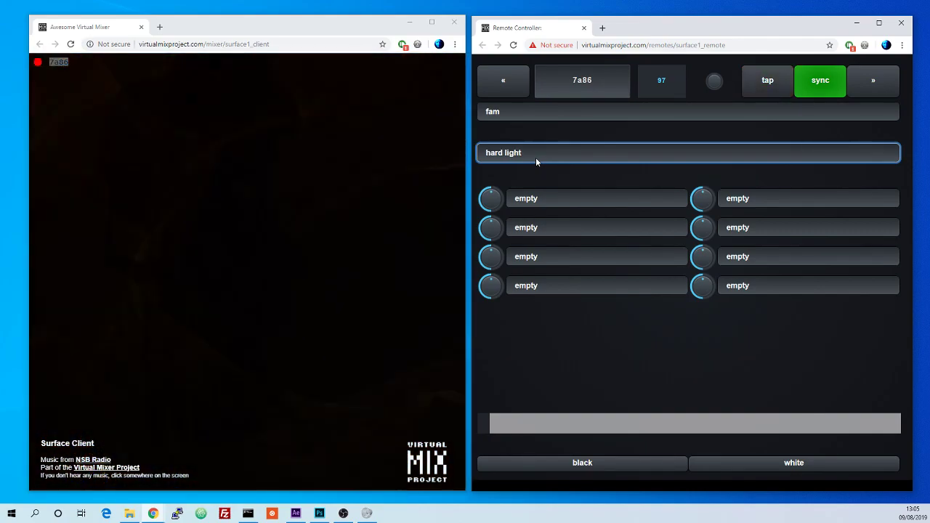
key(Down)
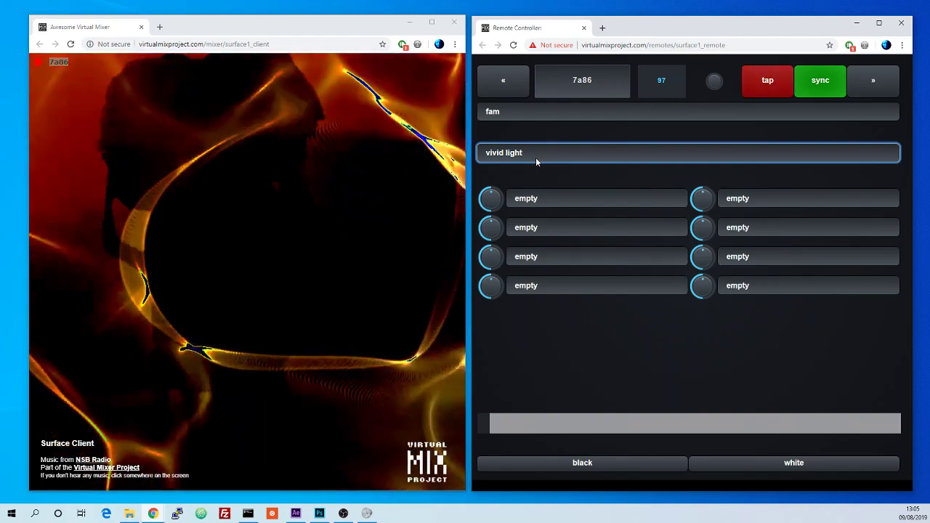
key(Down)
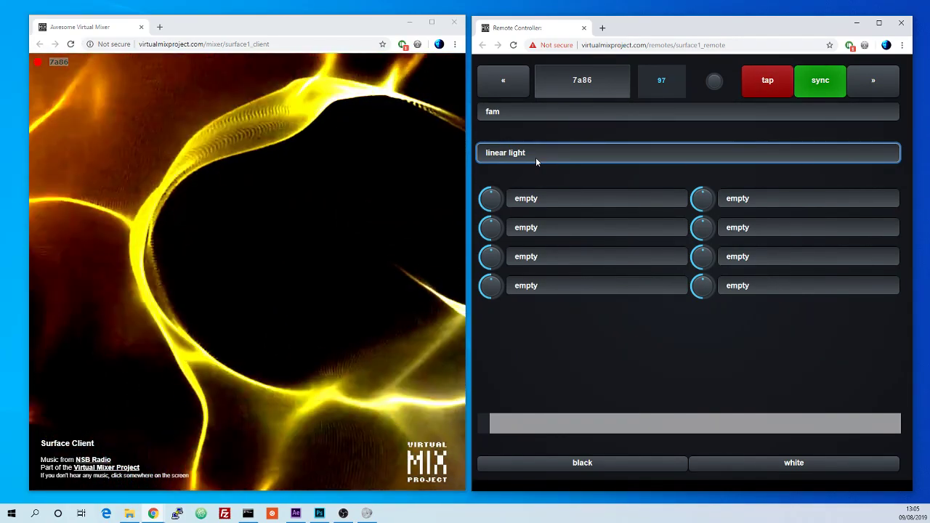
key(Down)
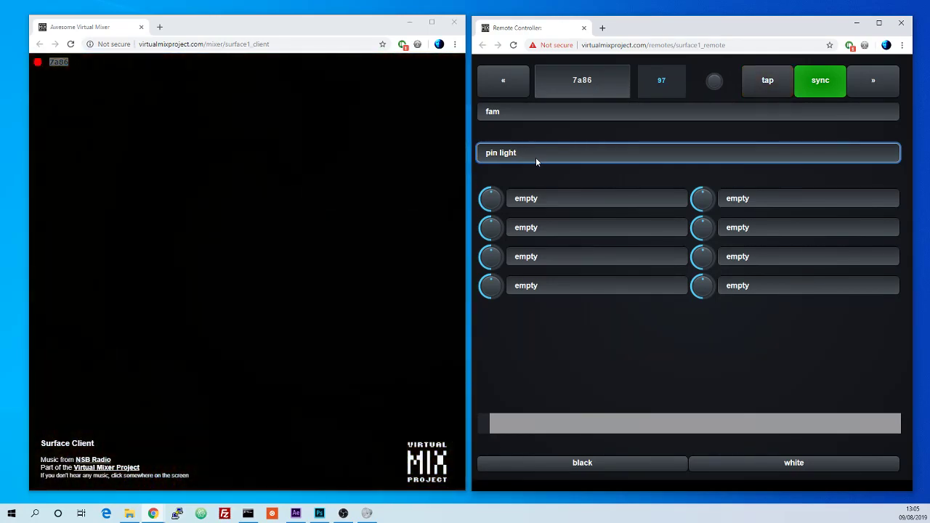
key(Down)
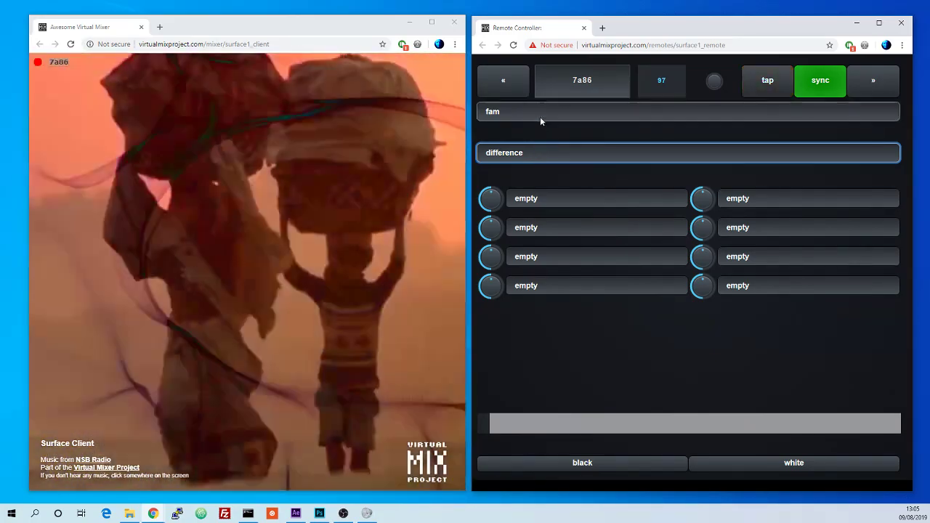
Step: Set the mix preset to center and choose exclusion as the blend mode
click(540, 113)
click(554, 236)
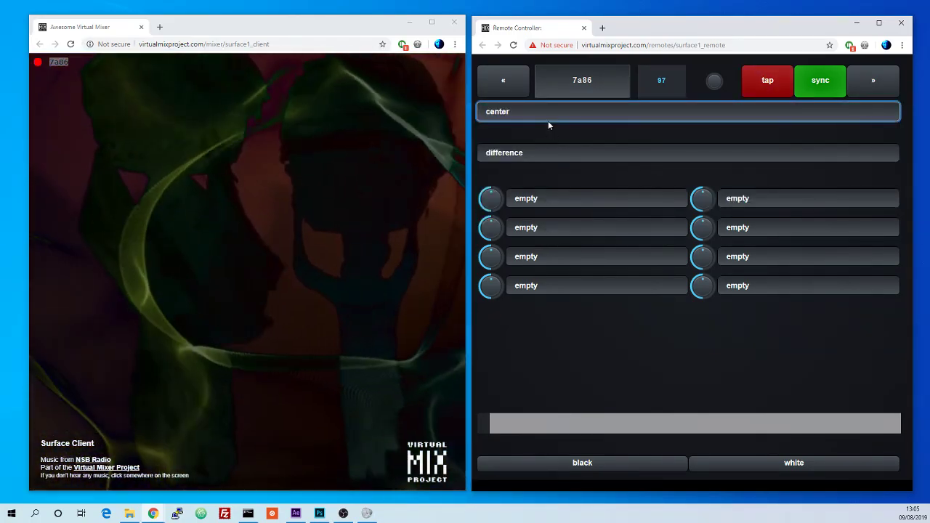
click(549, 153)
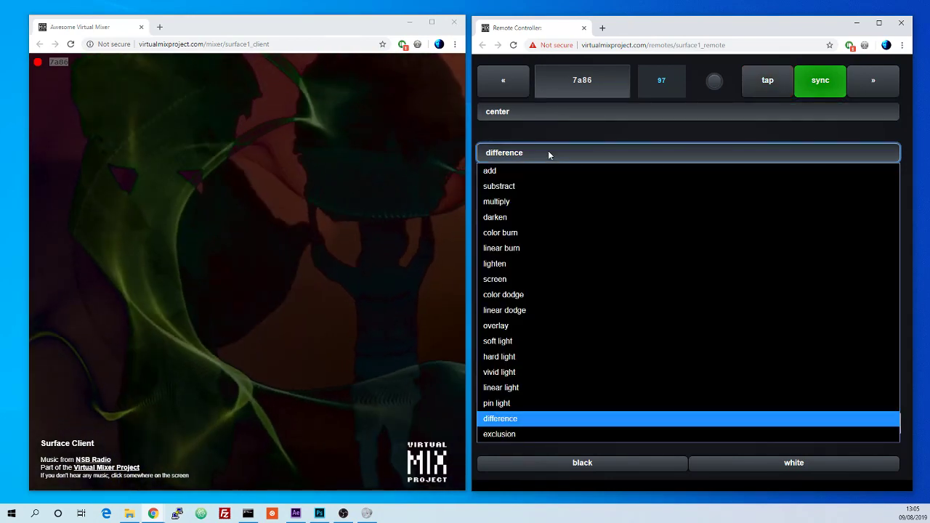
key(Down)
key(Return)
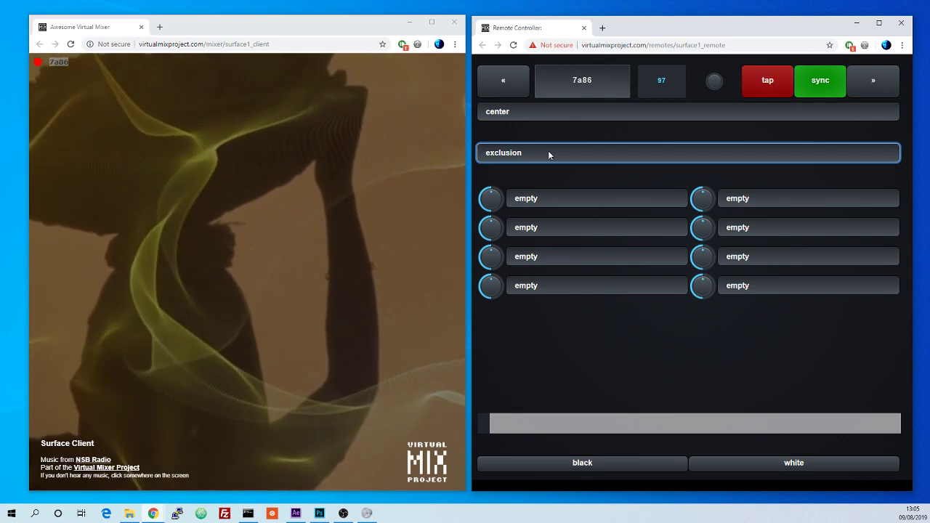
Step: Step the blend mode back up through the list to add
key(Up)
key(Down)
key(Up)
key(Up)
key(Up)
key(Up)
key(Up)
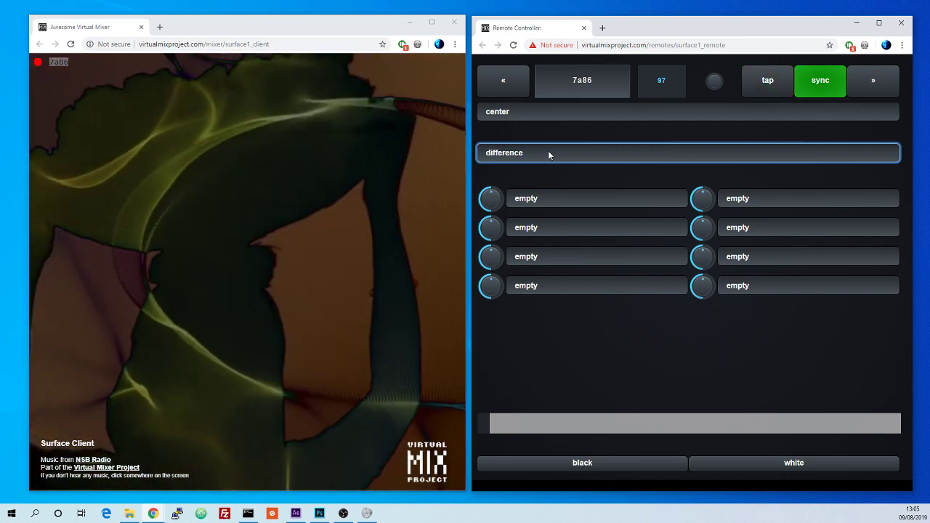
key(Up)
key(Up)
key(Up)
key(Up)
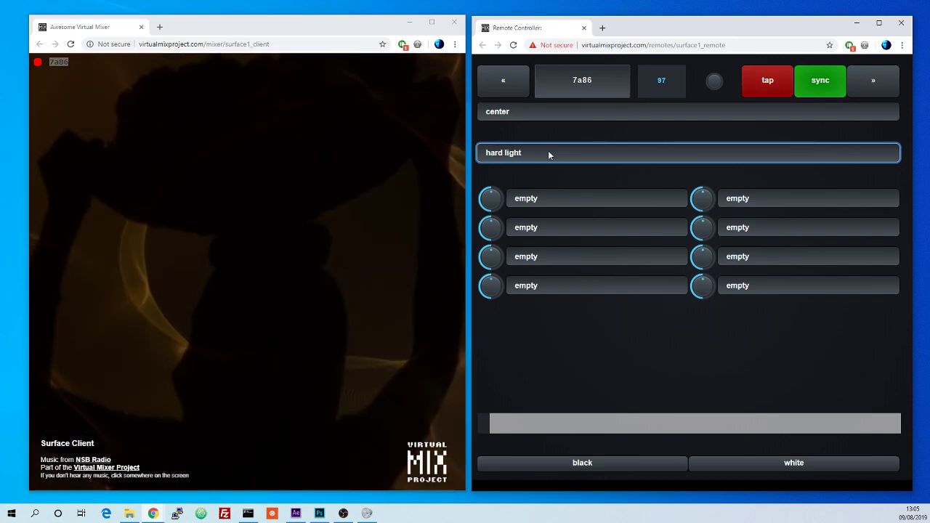
key(Up)
key(Up)
key(Up)
key(Up)
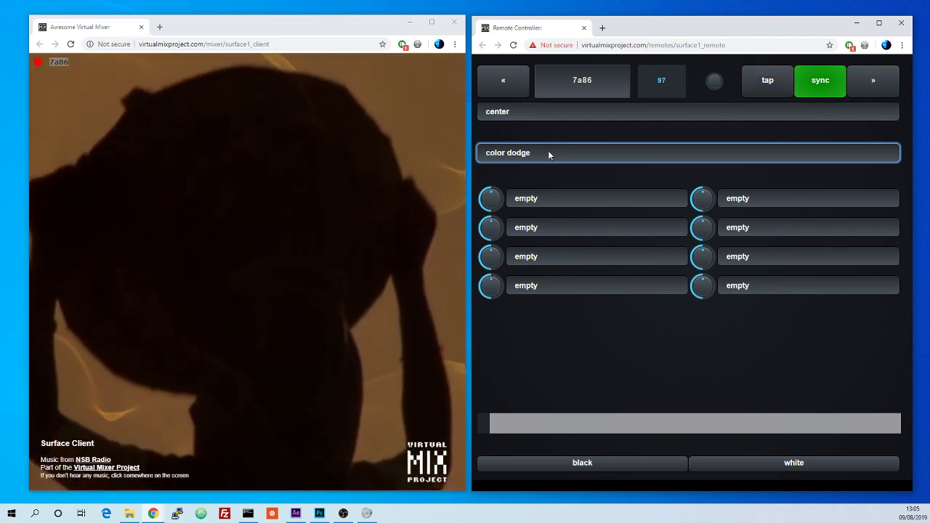
key(Up)
key(Up)
key(Up)
key(Up)
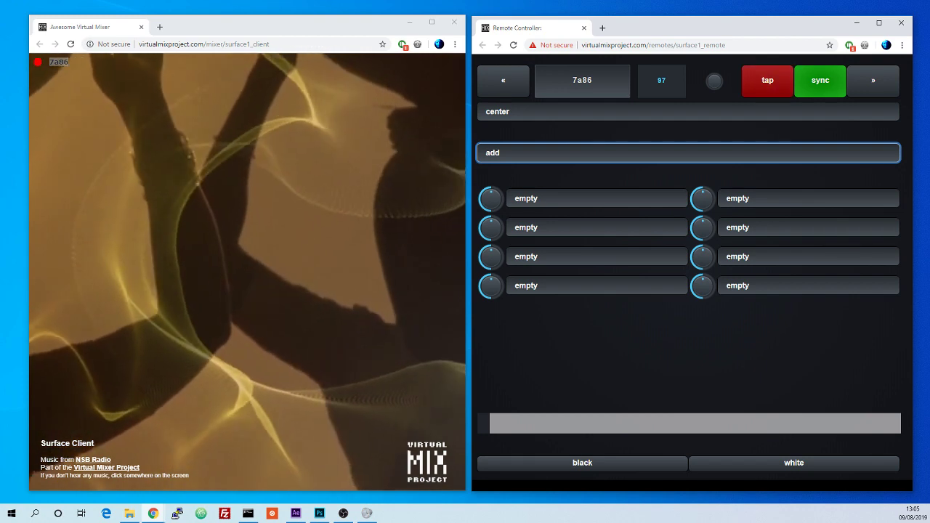
Step: Switch the mix preset to non dark and refocus the blend mode selector
click(544, 116)
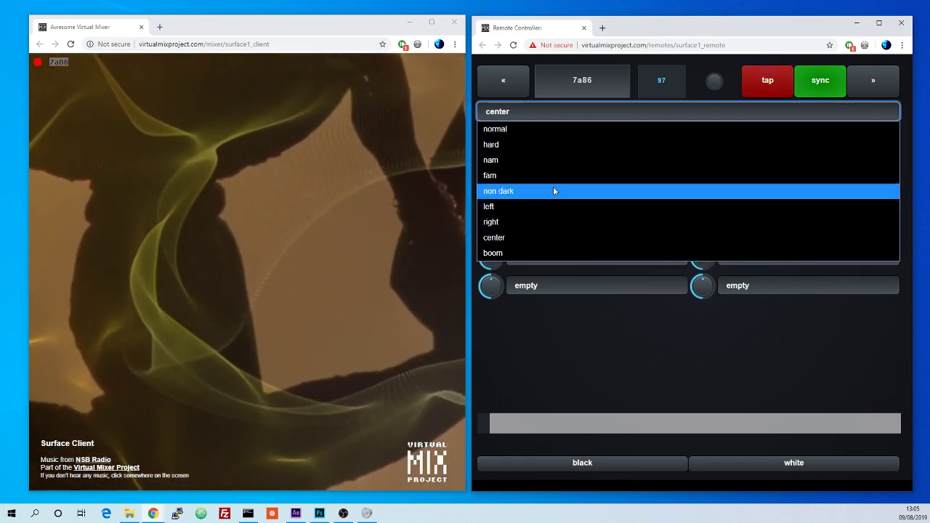
click(552, 190)
click(559, 157)
click(560, 157)
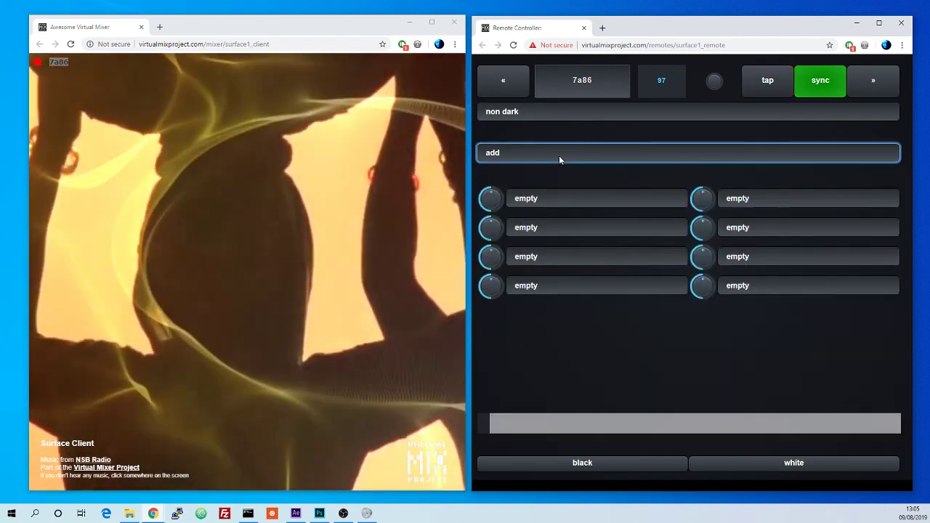
Step: Step the blend mode down from add through multiply and color burn to lighten
key(Down)
key(Down)
key(Down)
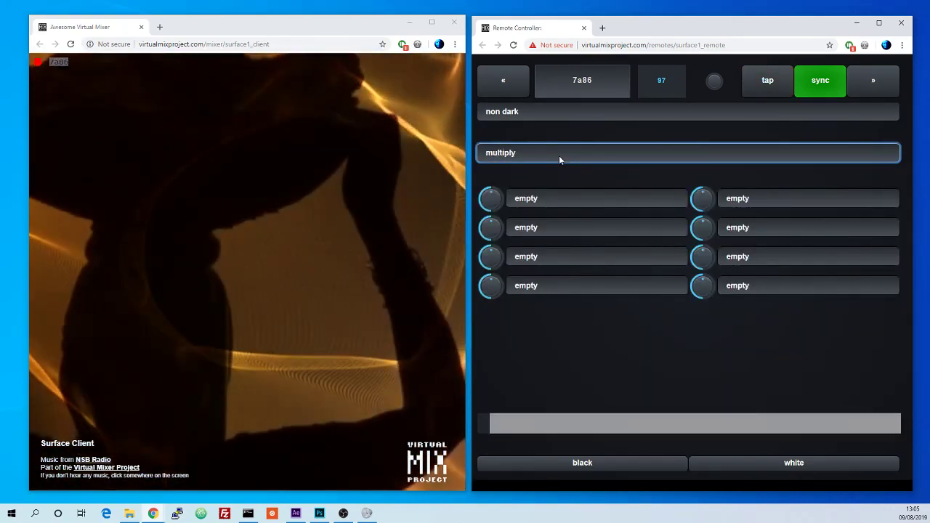
key(Down)
key(Down)
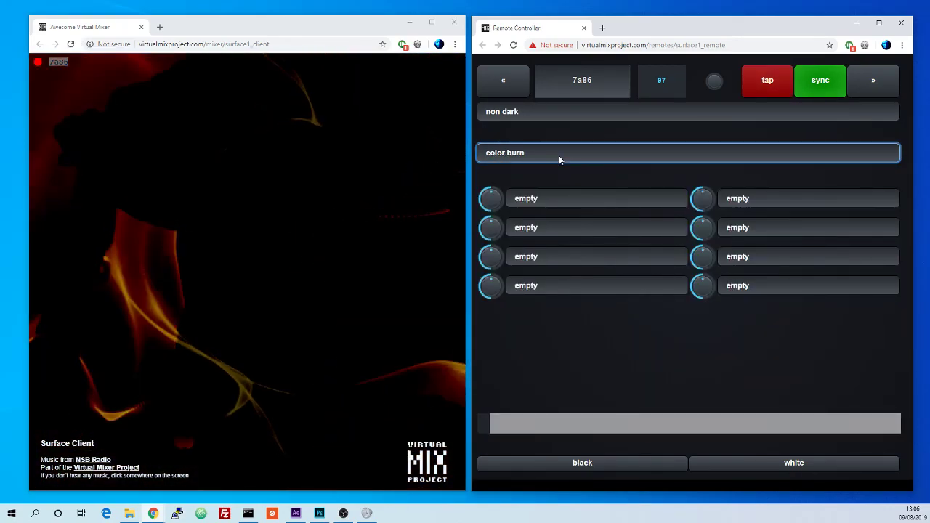
Step: Cycle the blend mode through linear dodge, soft light and color dodge, returning to lighten
key(Down)
key(Down)
key(Down)
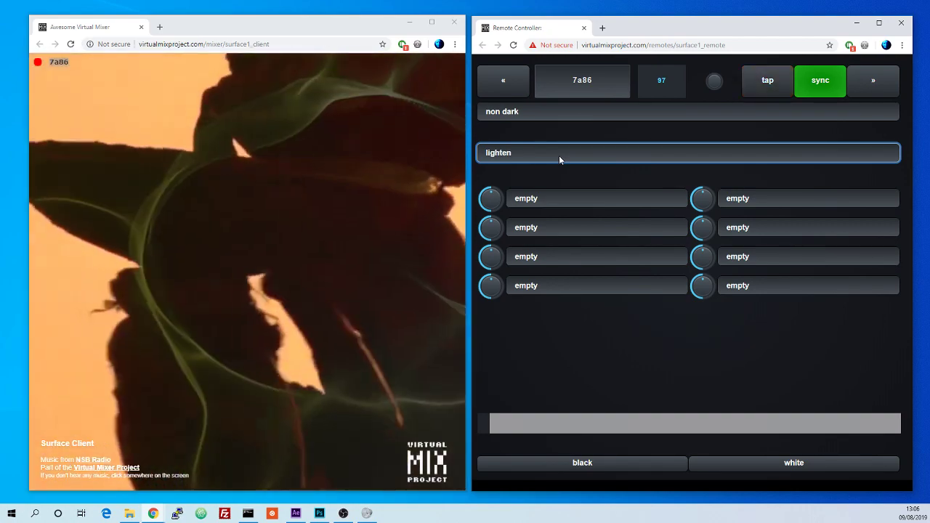
key(Down)
key(Down)
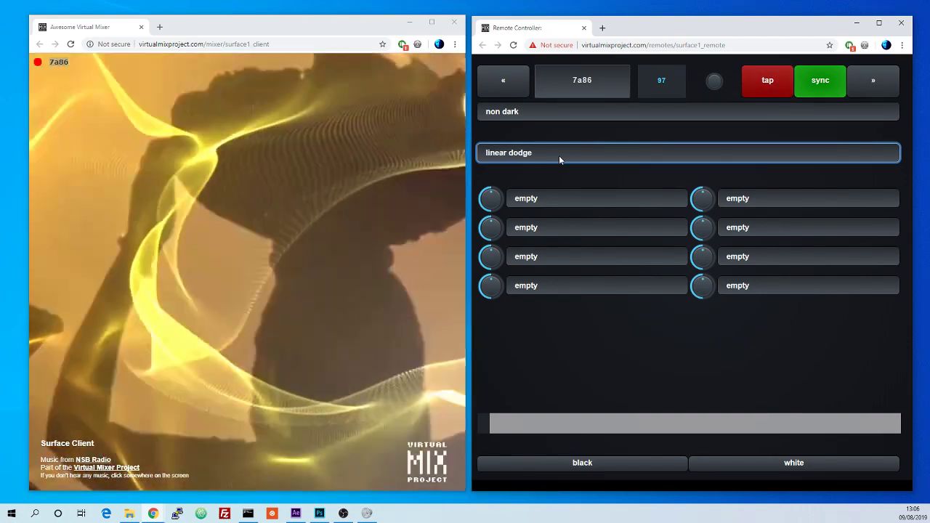
key(Down)
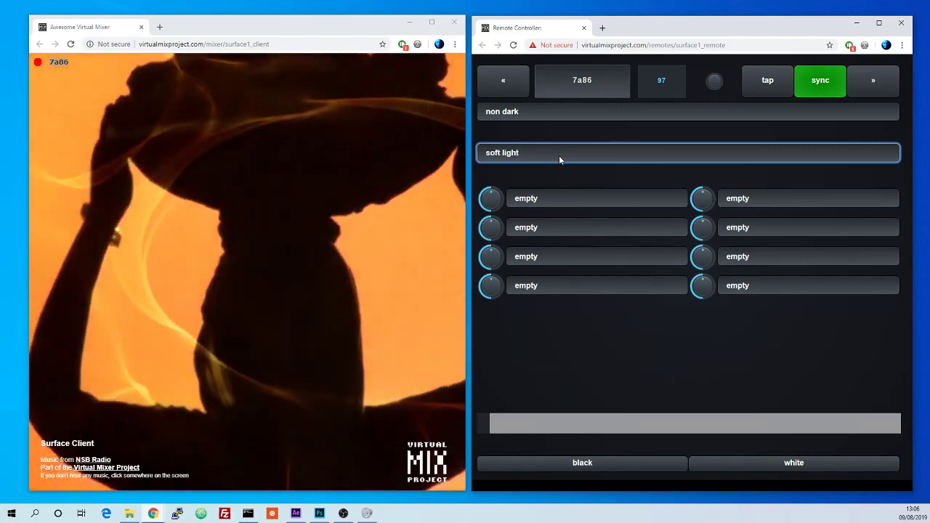
key(Up)
key(Up)
key(Up)
key(Up)
key(Down)
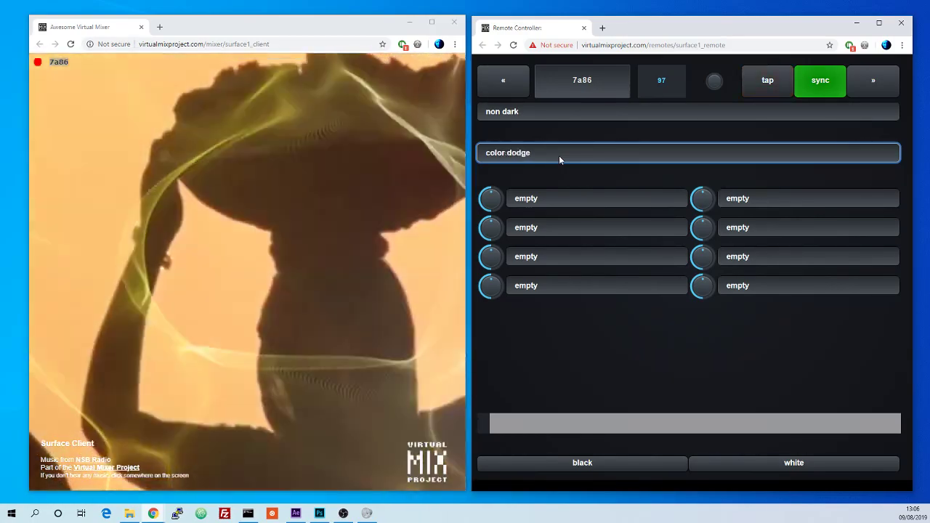
key(Down)
key(Down)
key(Up)
key(Up)
key(Up)
key(Up)
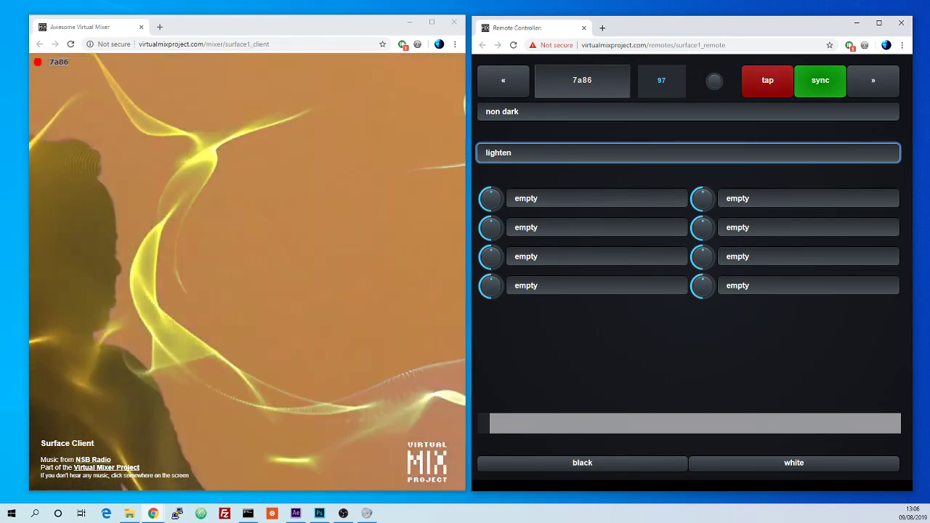
Step: Set the blend mode to add and switch the mix preset to normal
key(alt+Tab)
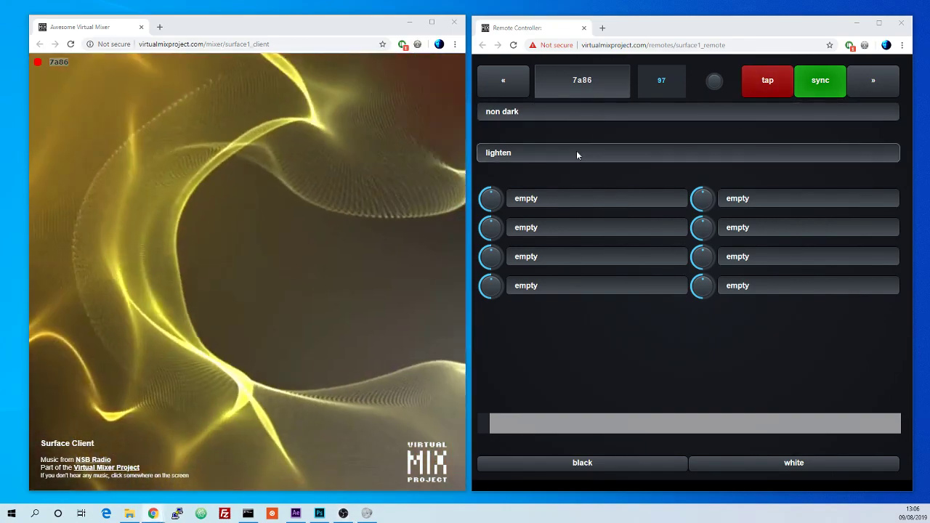
click(567, 153)
click(564, 169)
click(564, 112)
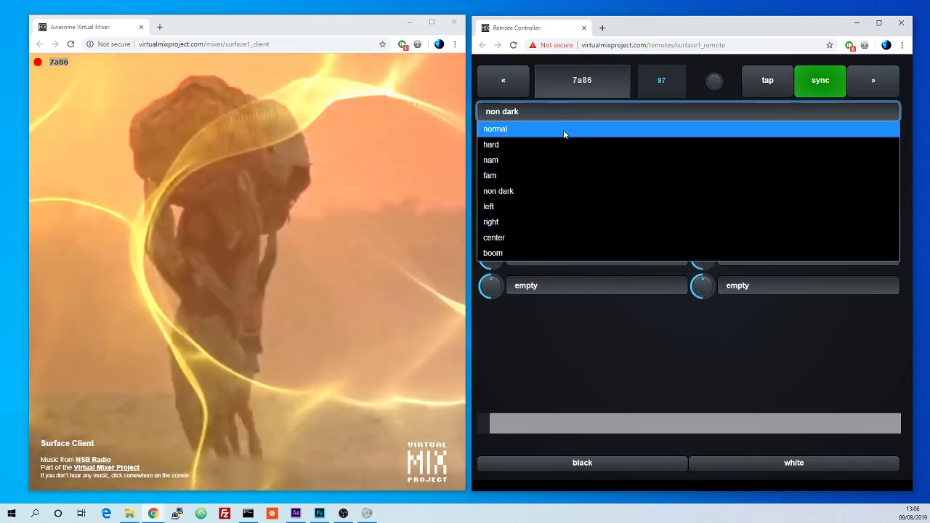
click(563, 130)
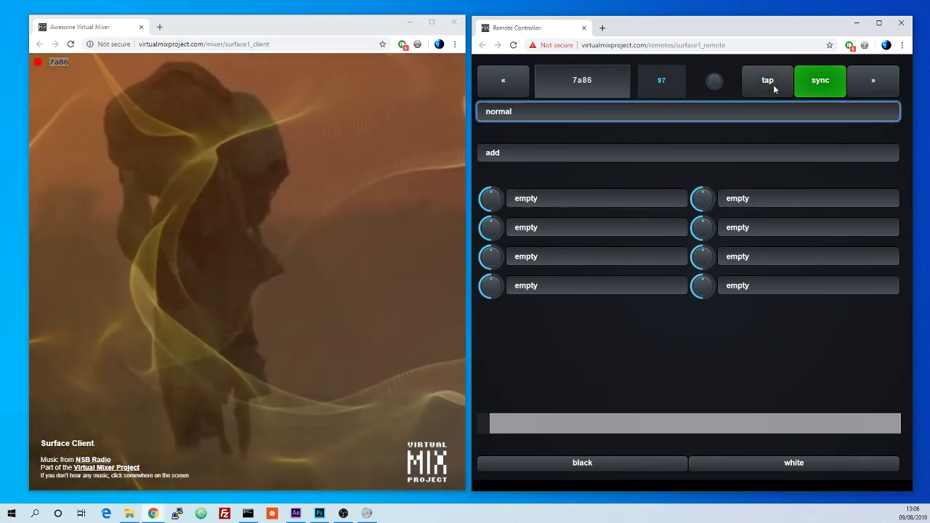
Step: Tap the tempo twice and refocus the blend mode selector
click(774, 84)
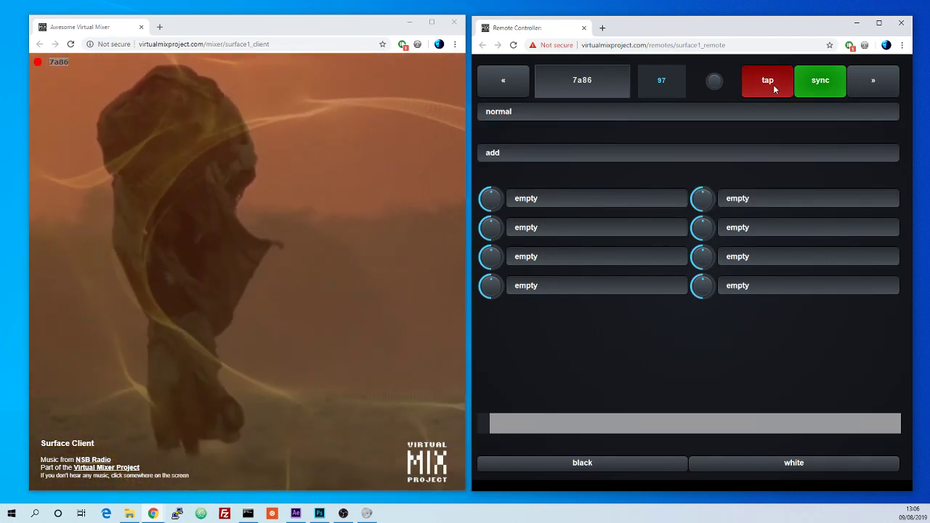
click(773, 84)
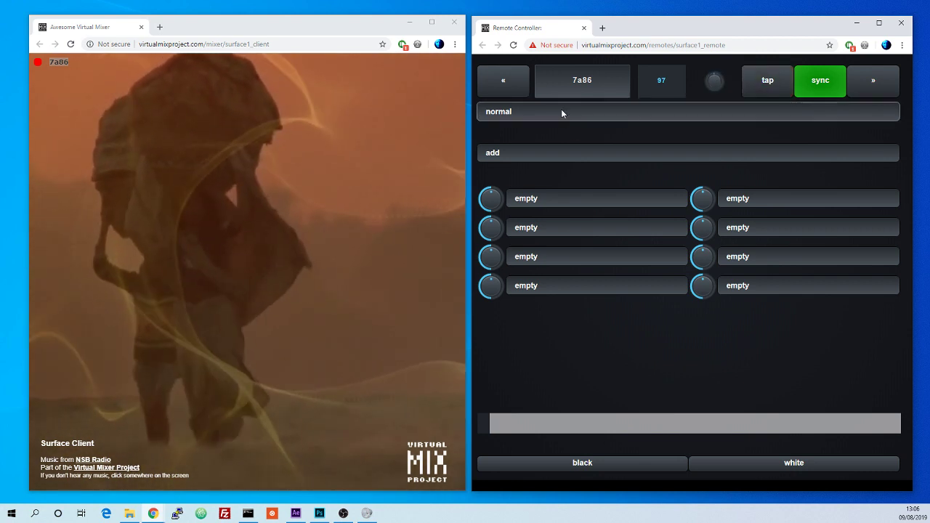
click(540, 153)
click(541, 152)
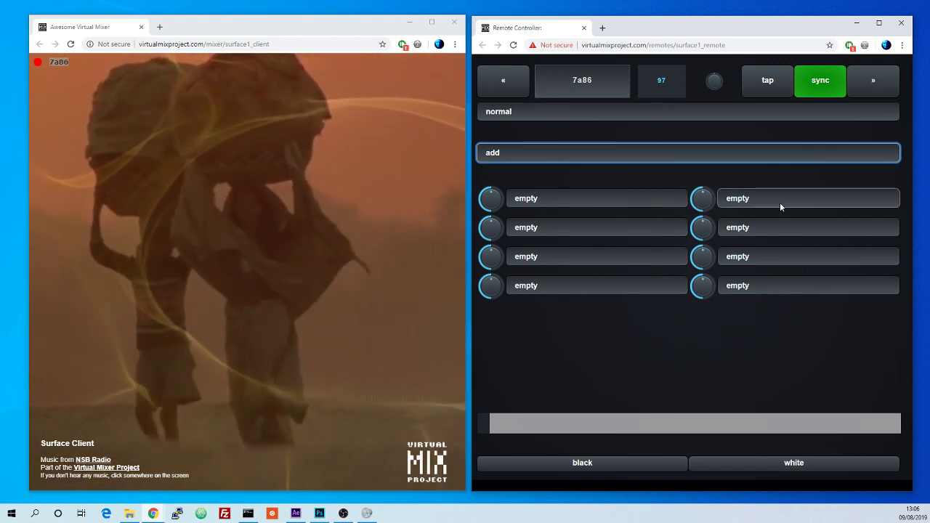
Step: Load brightness into the first effect slot and turn its knob up and back down
click(542, 198)
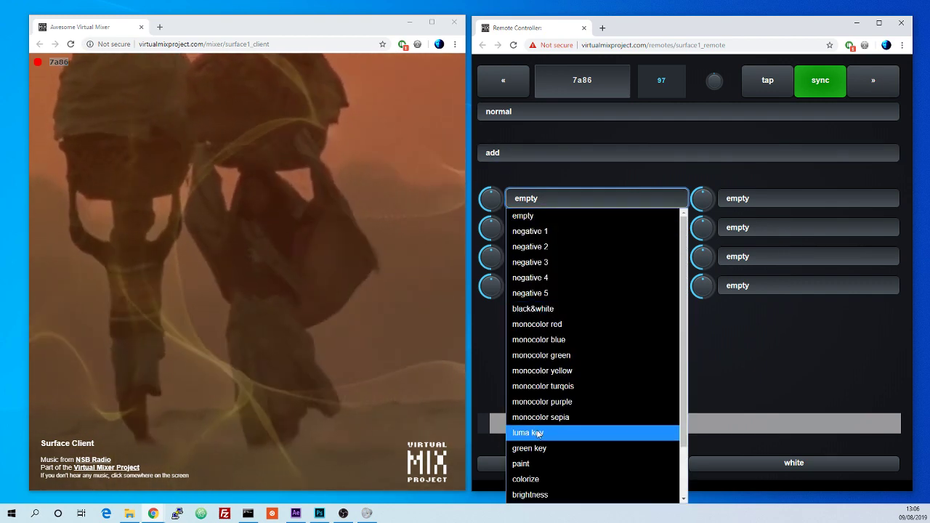
click(537, 495)
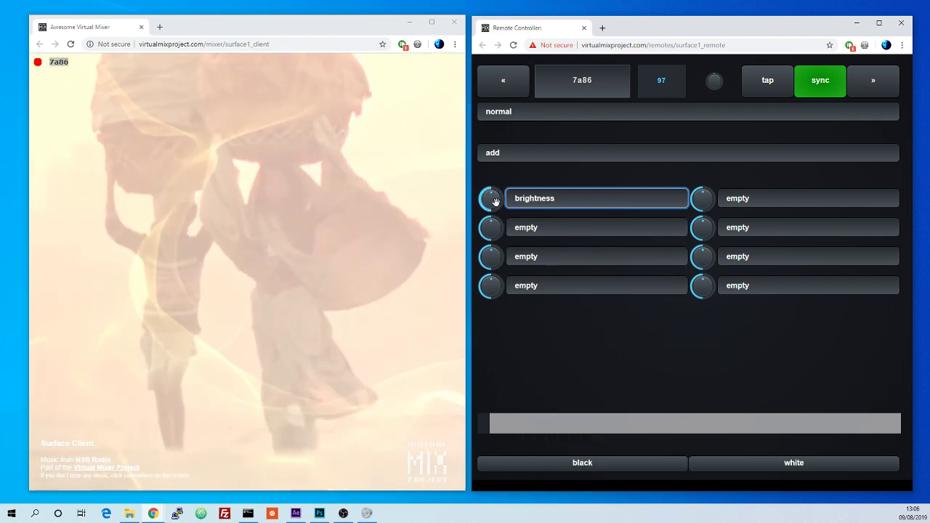
drag(495, 201, 498, 98)
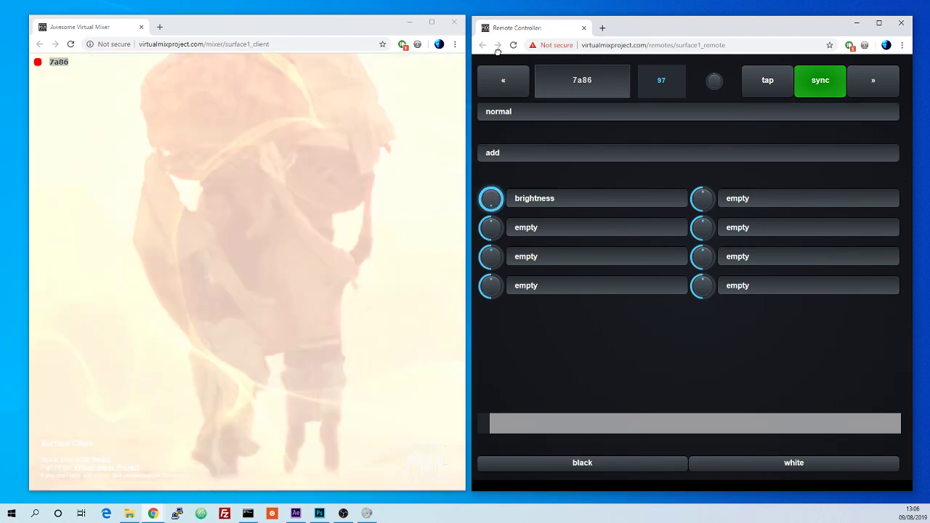
drag(497, 49, 496, 226)
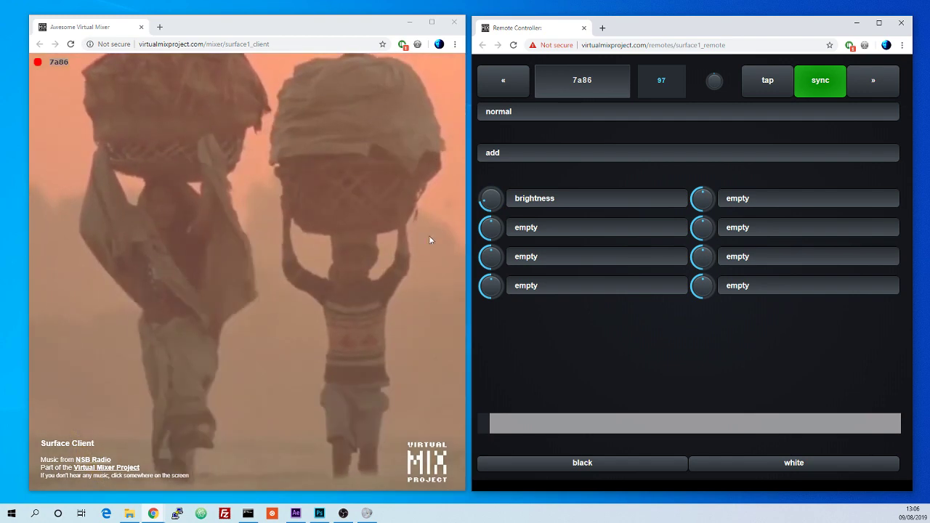
drag(479, 194, 508, 268)
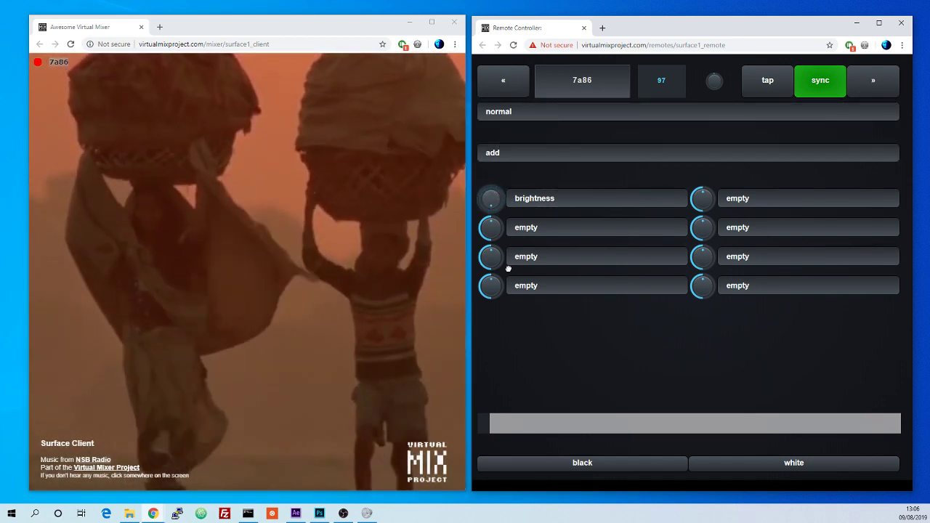
click(507, 263)
drag(490, 199, 484, 303)
Step: Load contrast into the second effect slot and raise its knob
click(532, 230)
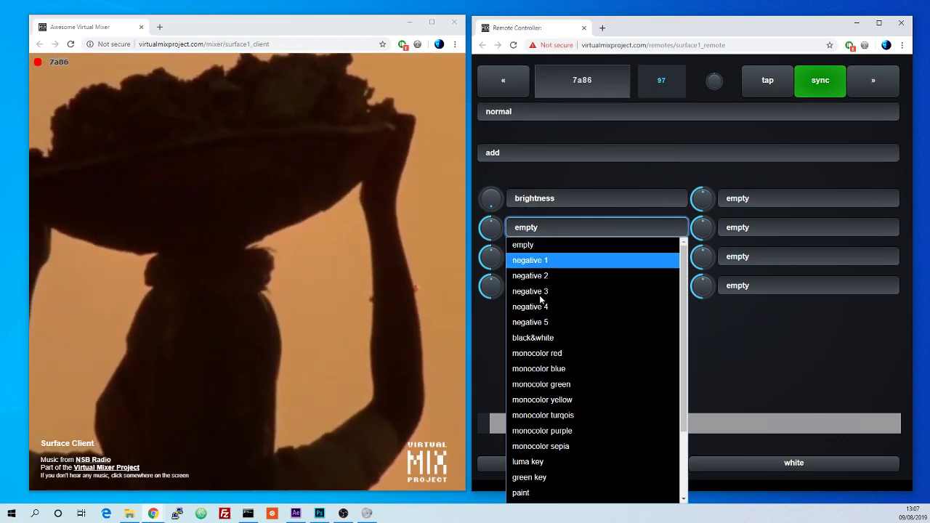
scroll(545, 407, down, 2)
click(548, 446)
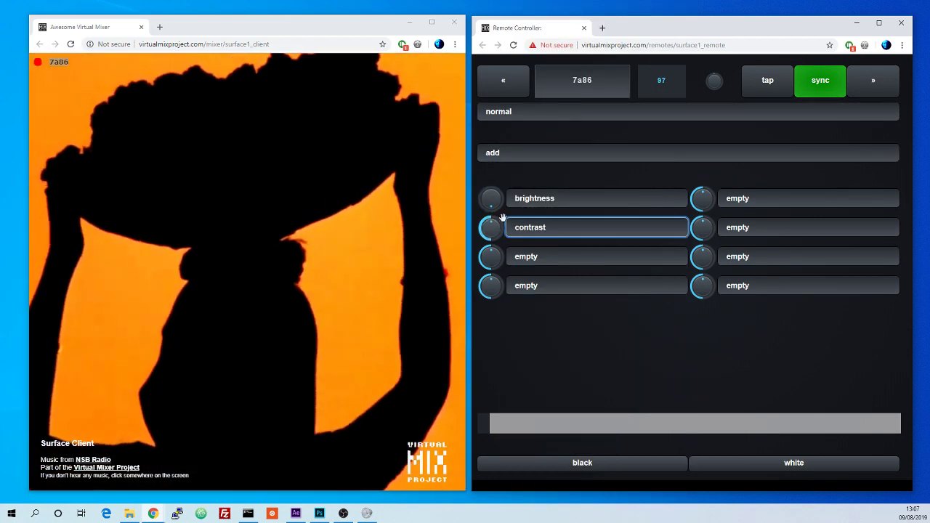
drag(503, 218, 494, 160)
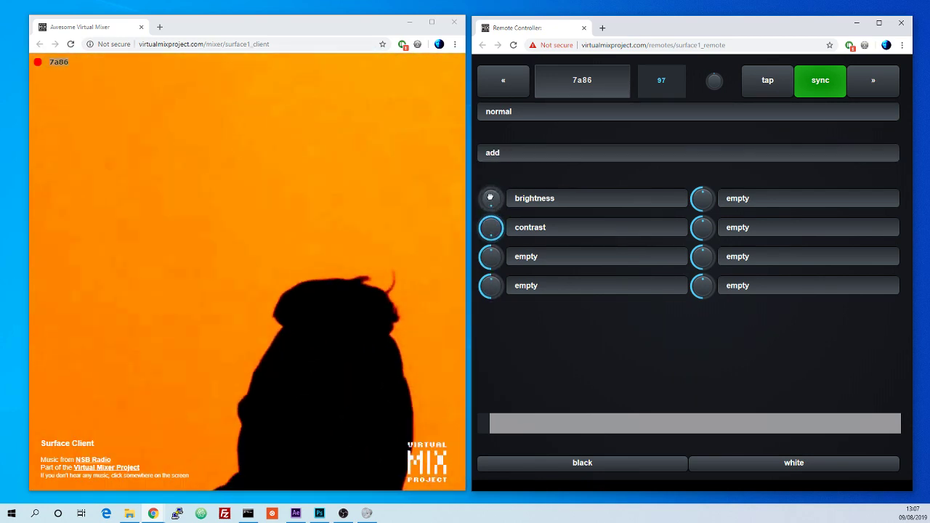
Step: Readjust the brightness knob up and down
drag(490, 197, 490, 152)
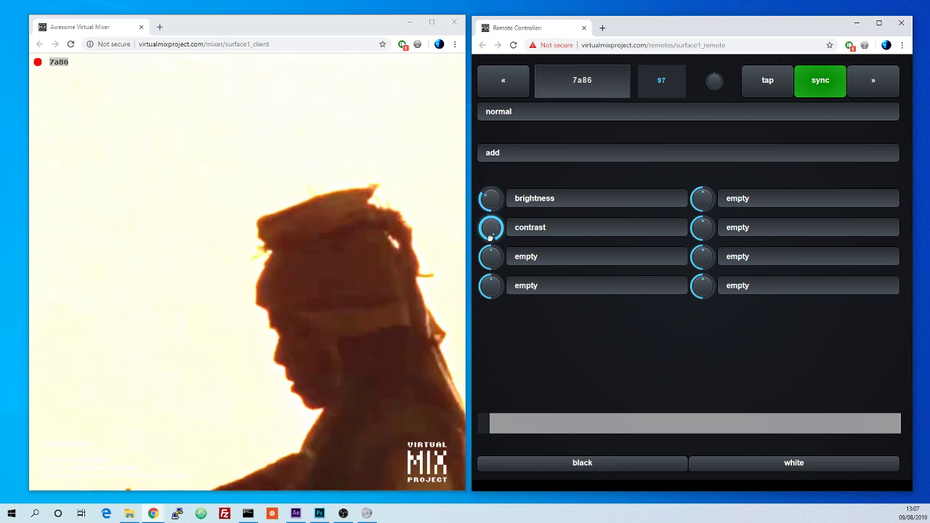
drag(485, 199, 490, 245)
mouse_move(492, 201)
mouse_down()
mouse_move(492, 189)
mouse_move(494, 213)
mouse_up()
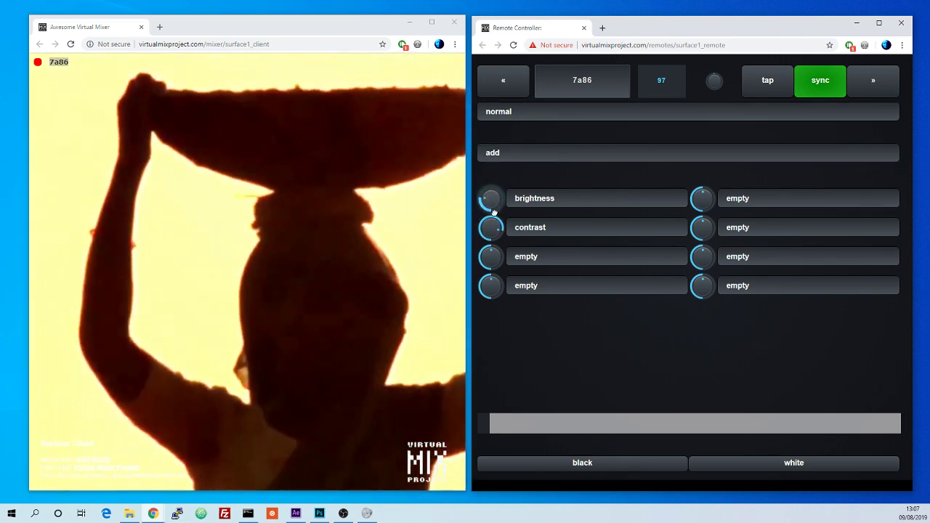
Step: Load luma key into the third effect slot and turn its knob up
click(559, 260)
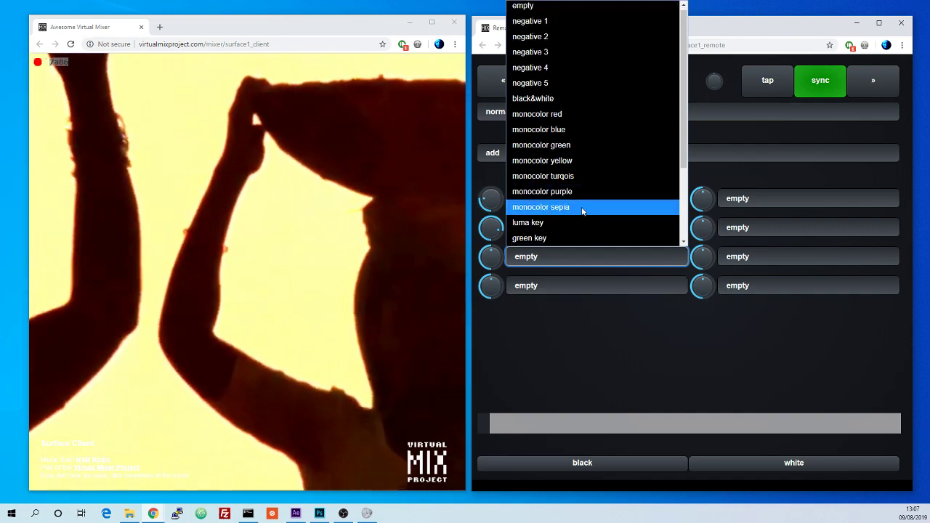
click(580, 221)
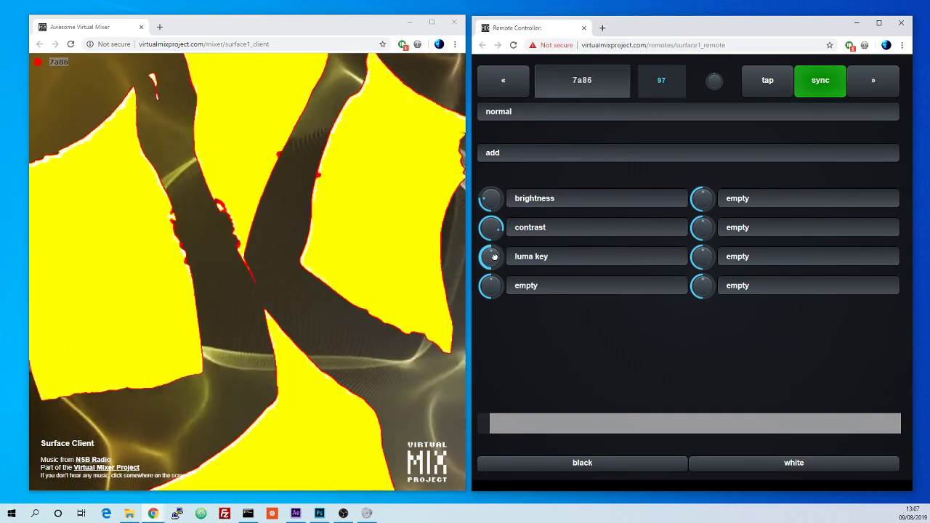
drag(494, 257, 492, 196)
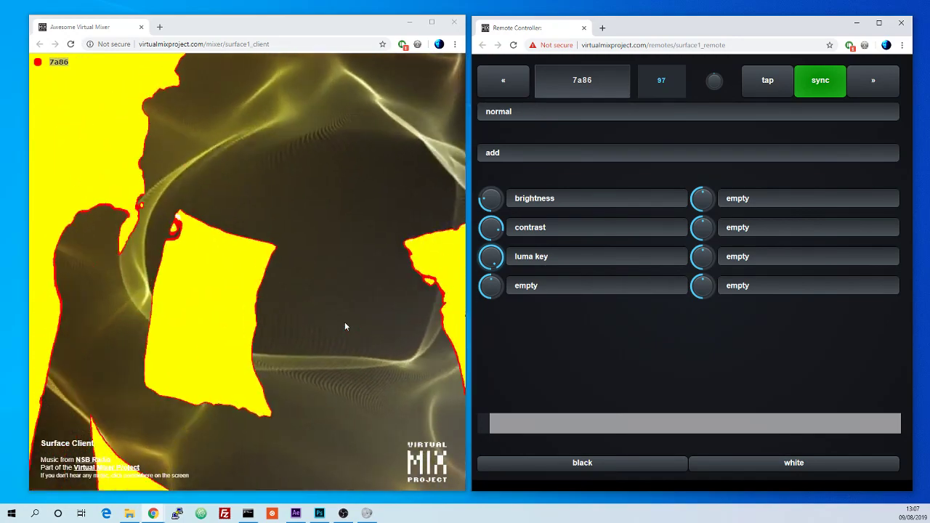
Step: Set the first effect slot of the second column to colorize, then change it to contrast
click(773, 194)
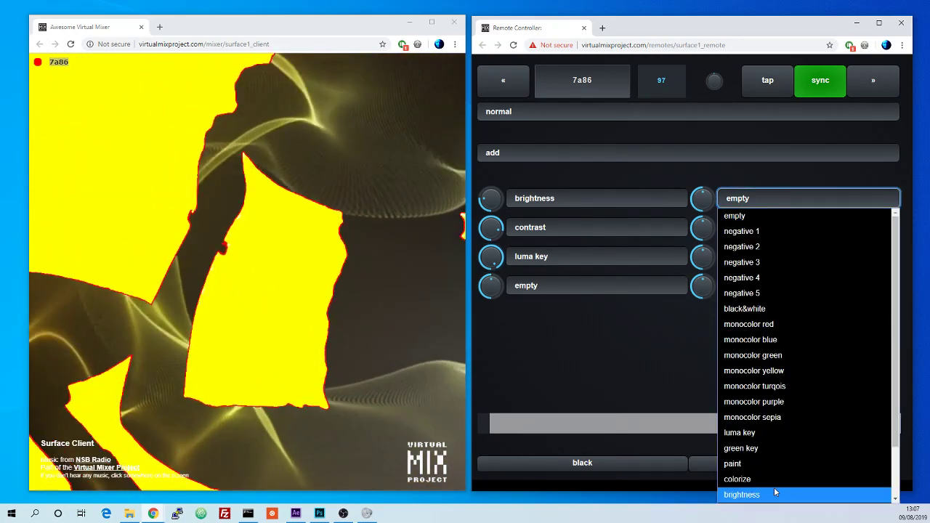
click(766, 479)
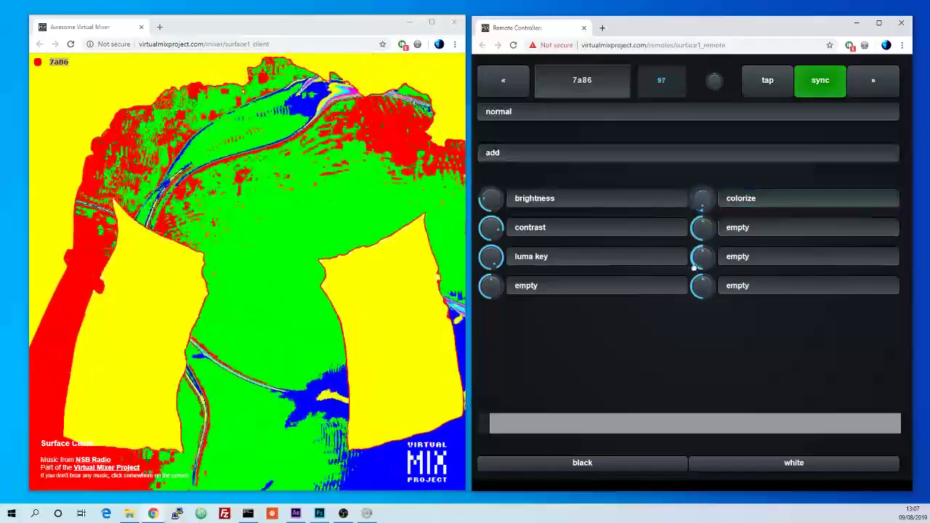
click(756, 197)
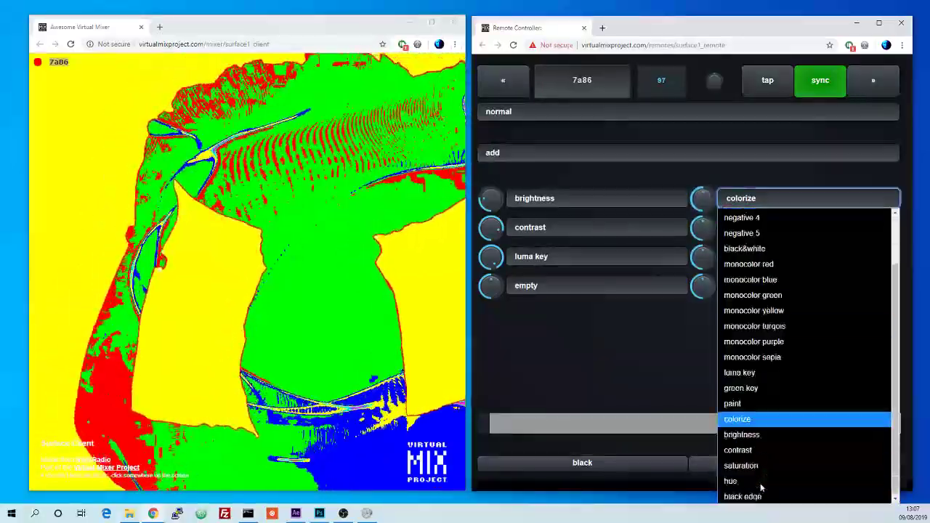
click(745, 450)
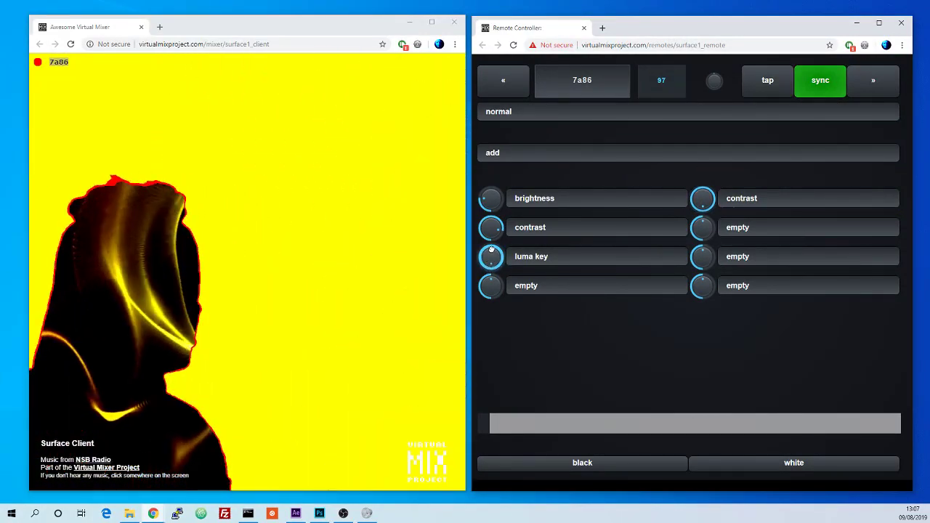
Step: Adjust the luma key knob down and back up
drag(491, 250, 494, 261)
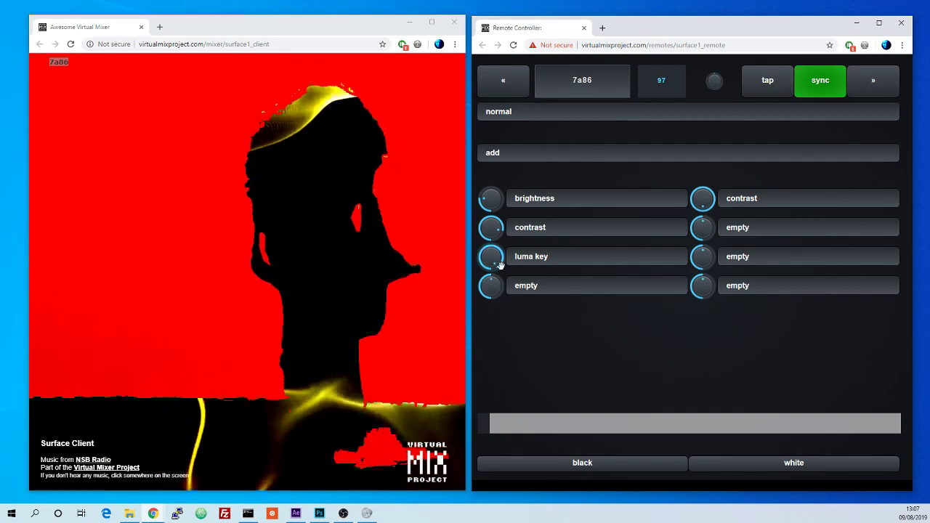
drag(500, 266, 485, 246)
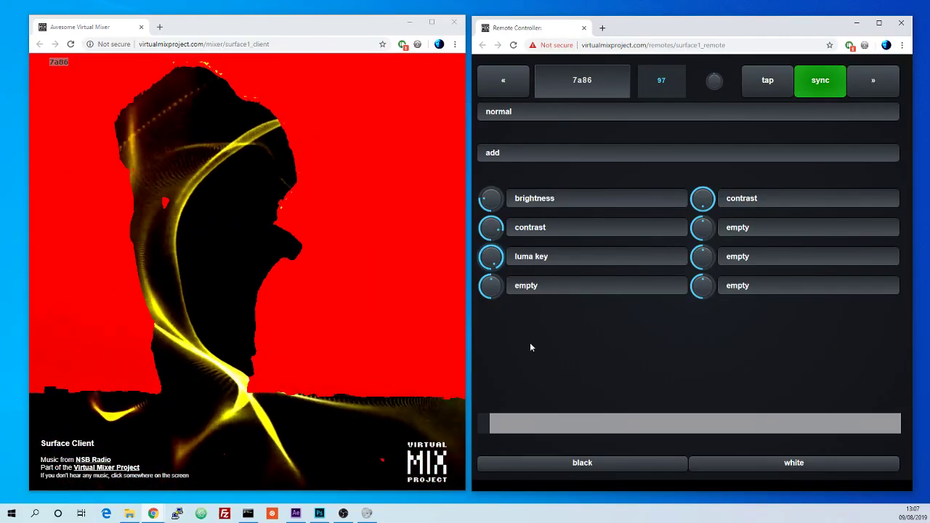
click(558, 206)
click(565, 194)
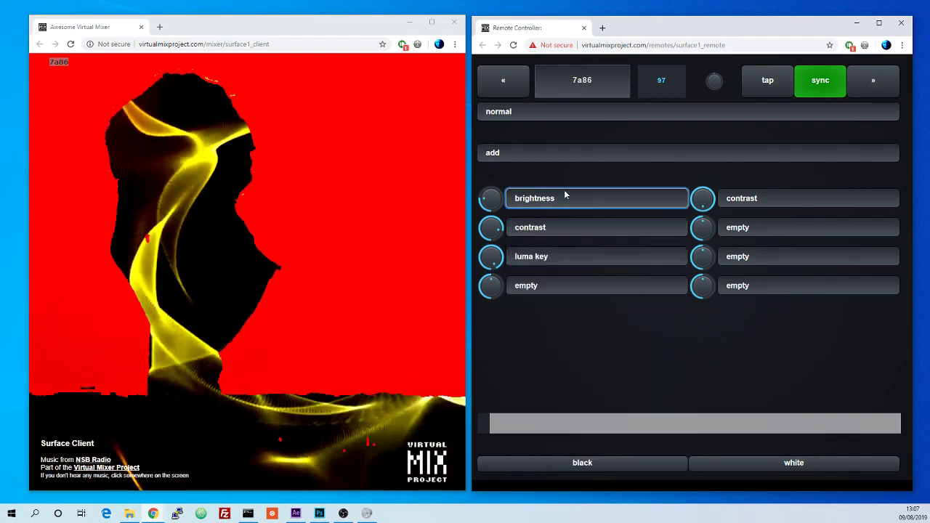
Step: Clear the contrast and luma key effect slots by setting both to empty
click(556, 228)
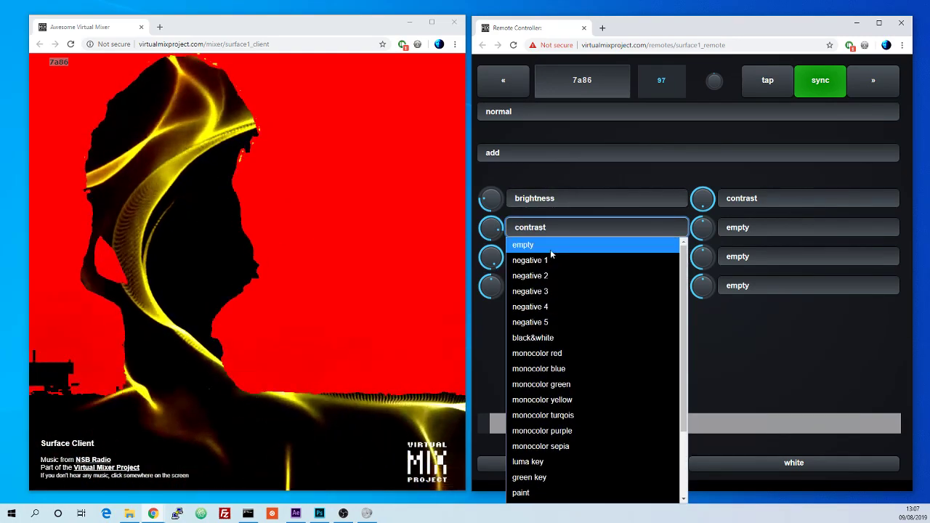
click(551, 247)
click(551, 255)
click(551, 256)
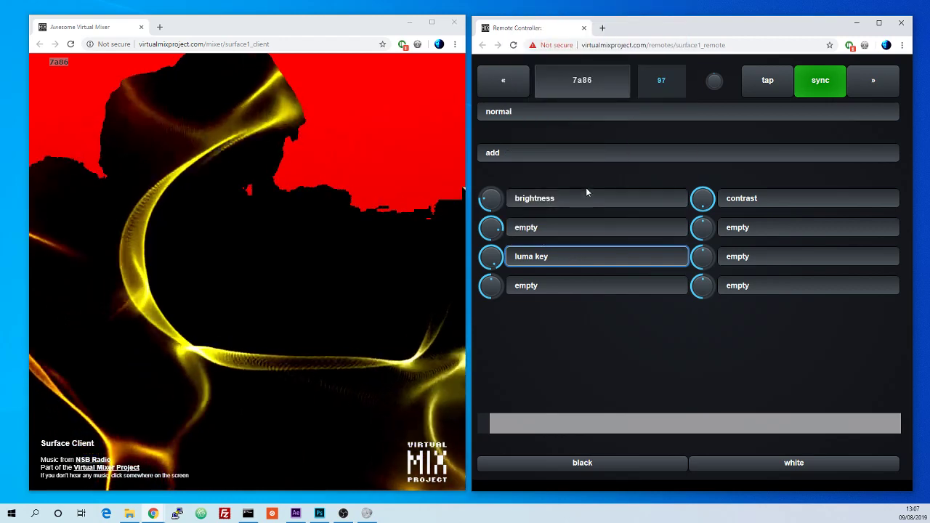
click(583, 257)
click(553, 10)
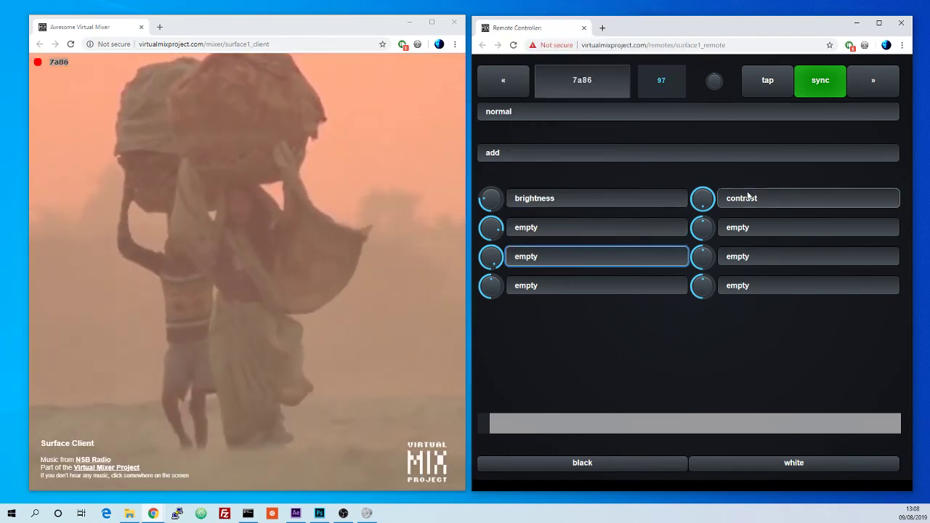
Step: Clear the second column's contrast slot and the brightness slot by setting them to empty
click(749, 197)
click(766, 216)
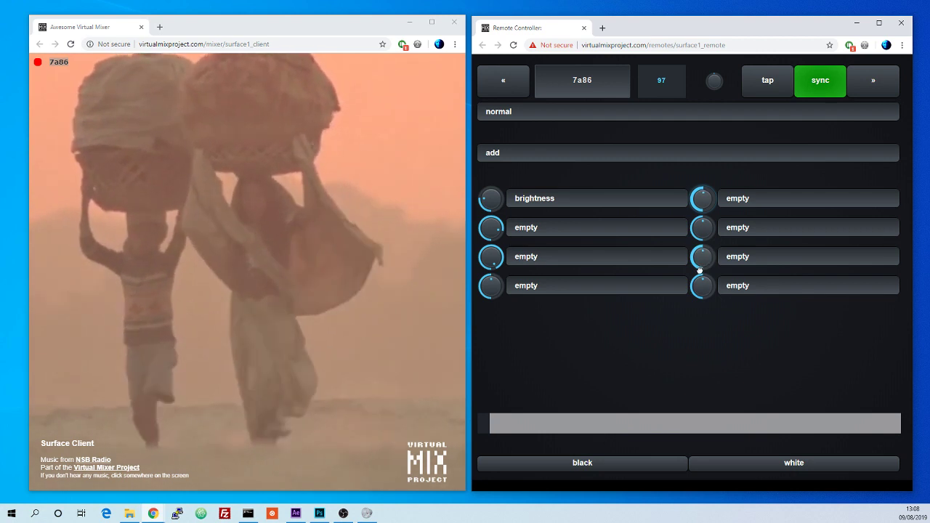
click(545, 203)
click(529, 211)
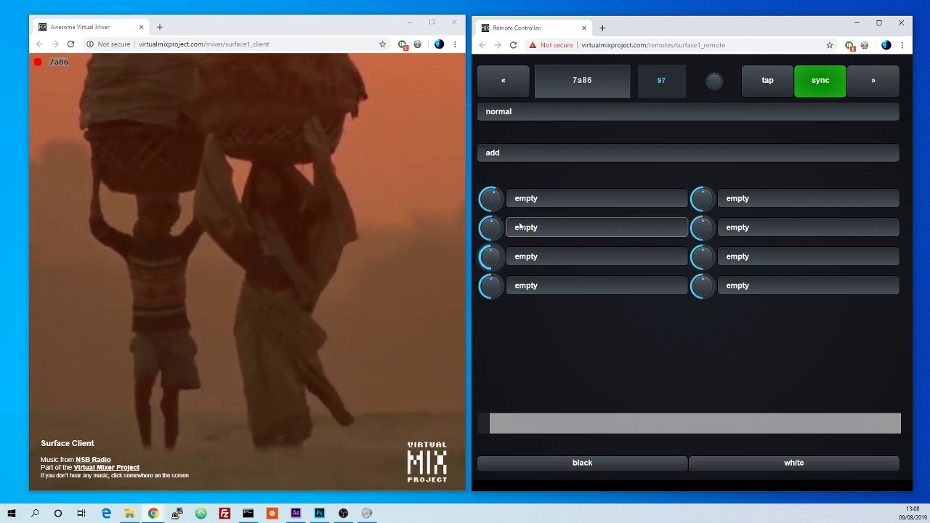
Step: Cycle the first column's first effect slot through the negative effects to black&white
click(510, 197)
click(494, 196)
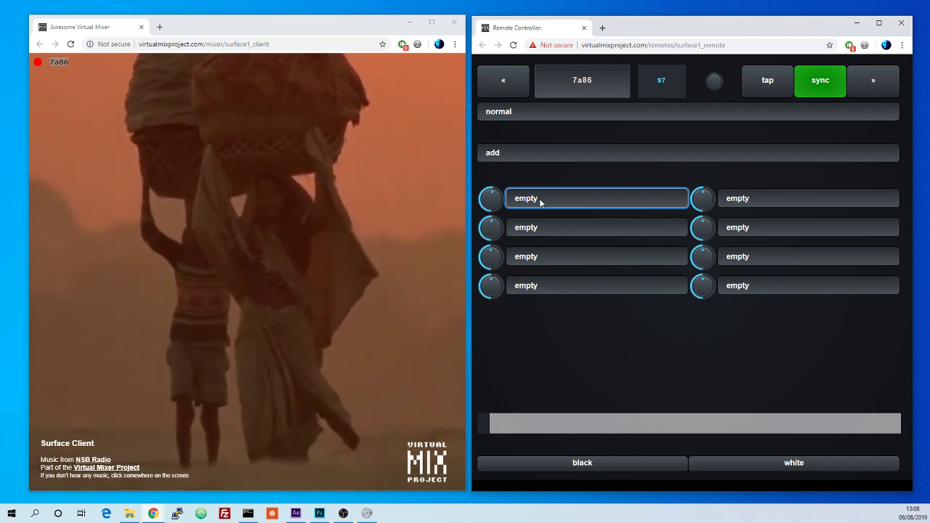
key(Down)
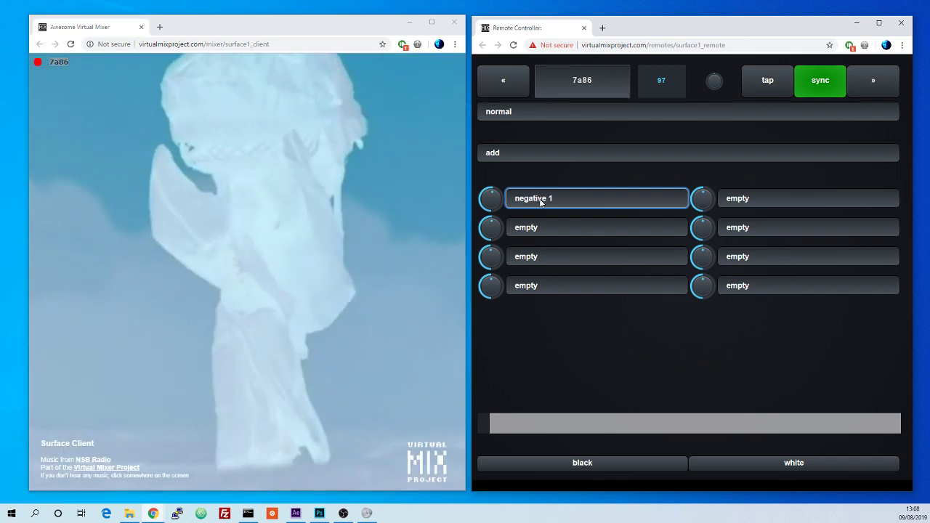
key(Down)
key(Down)
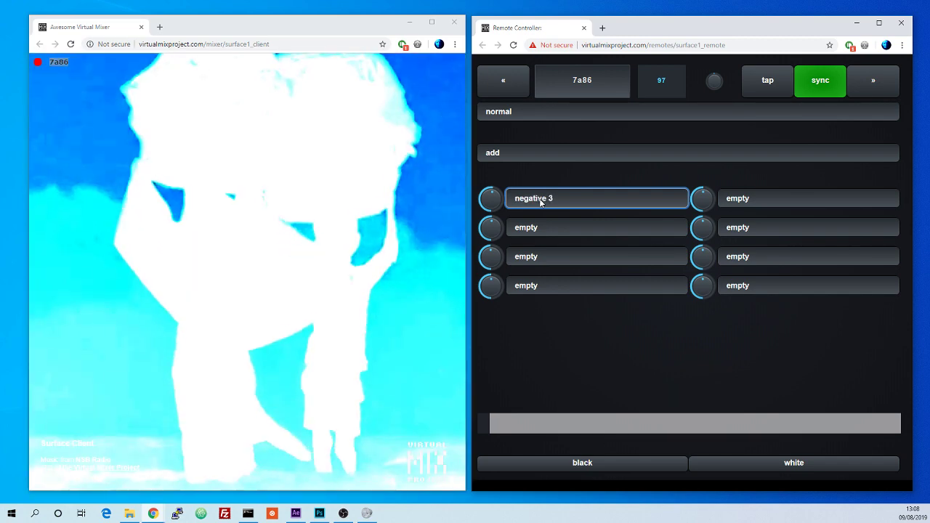
key(Down)
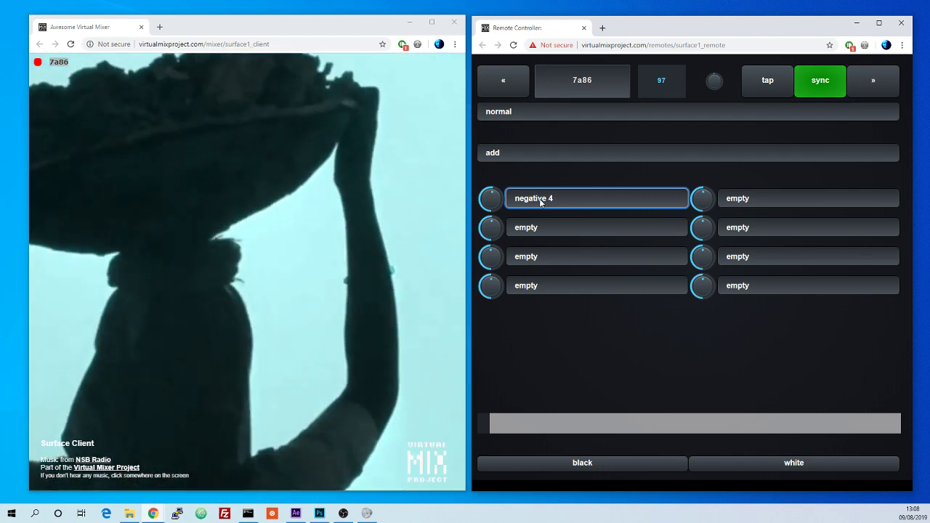
key(Down)
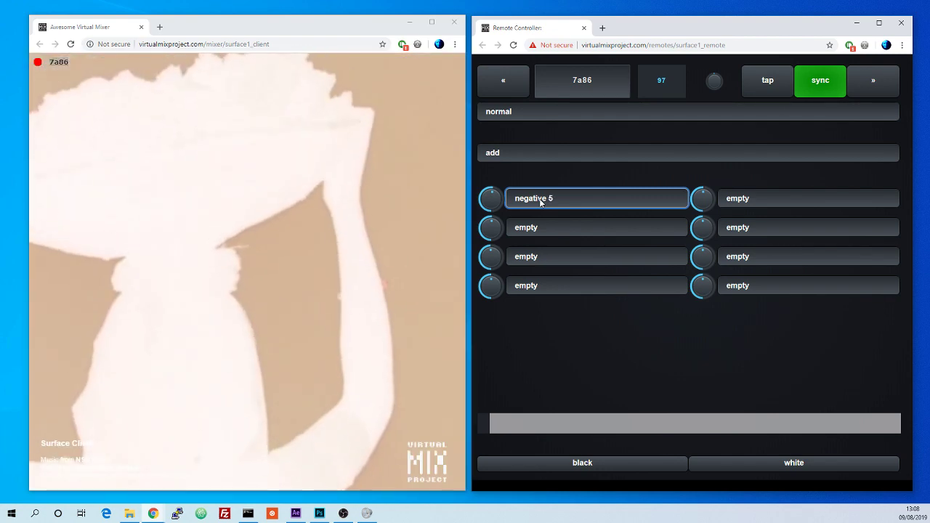
key(Up)
key(Down)
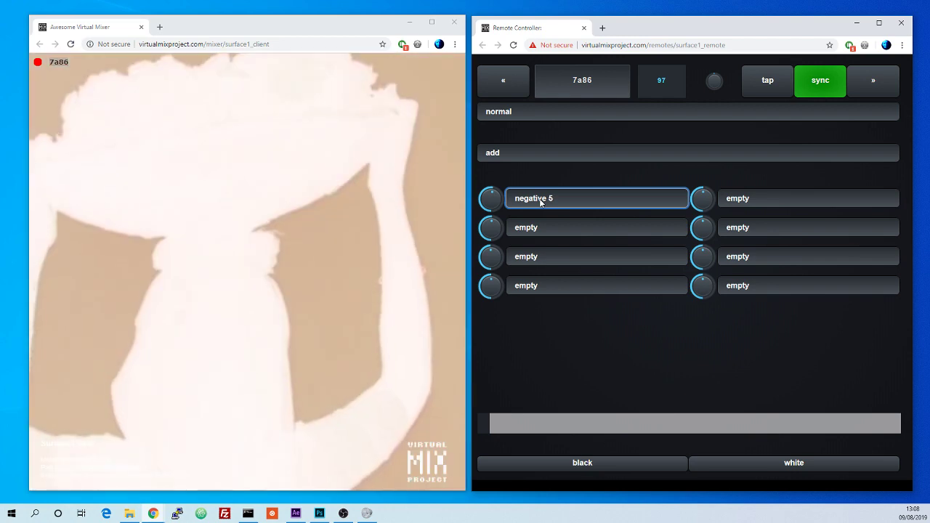
key(Down)
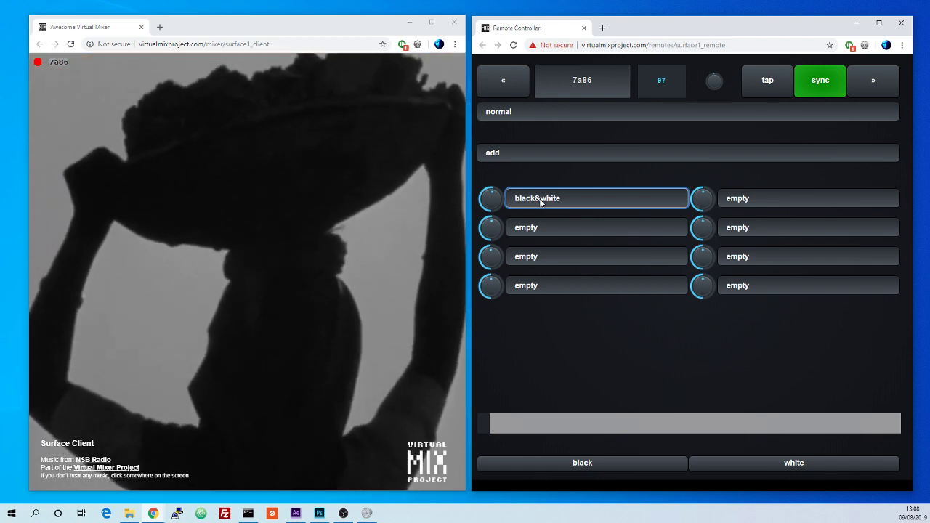
Step: Keep stepping the first effect slot through the monocolor, luma key and green key effects to paint
key(Down)
key(Down)
key(Down)
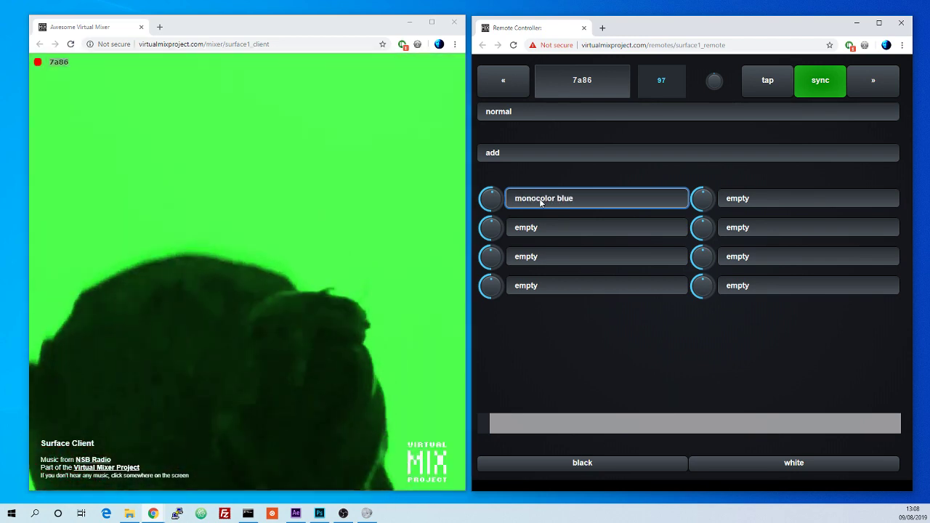
key(Down)
key(Down)
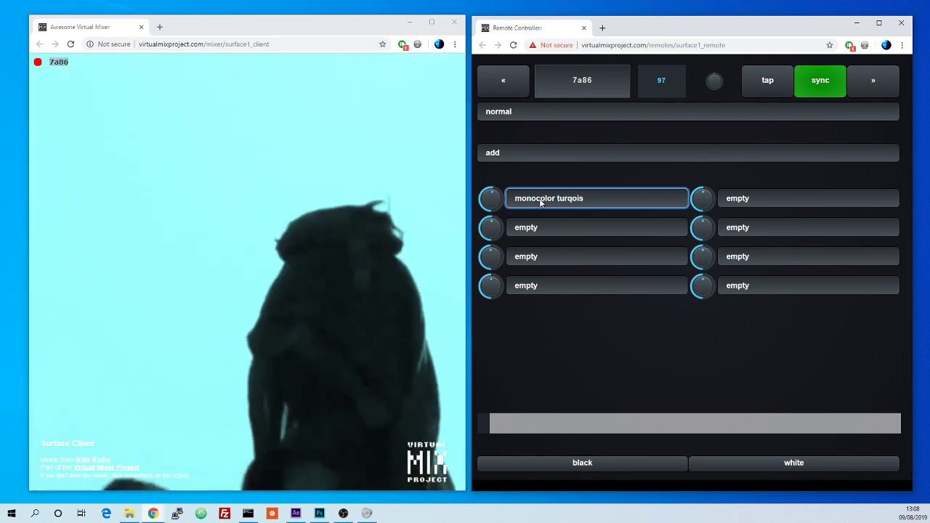
key(Down)
key(Down)
key(Down)
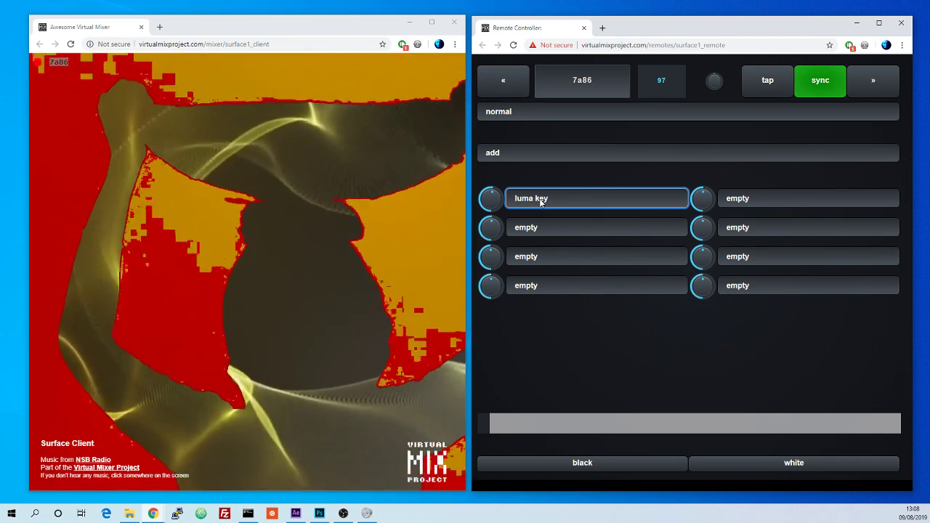
key(Down)
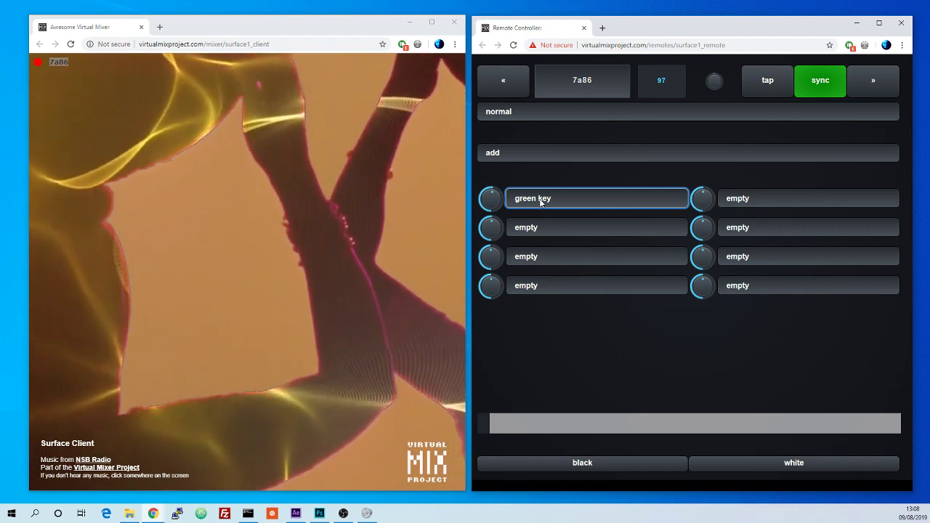
key(Down)
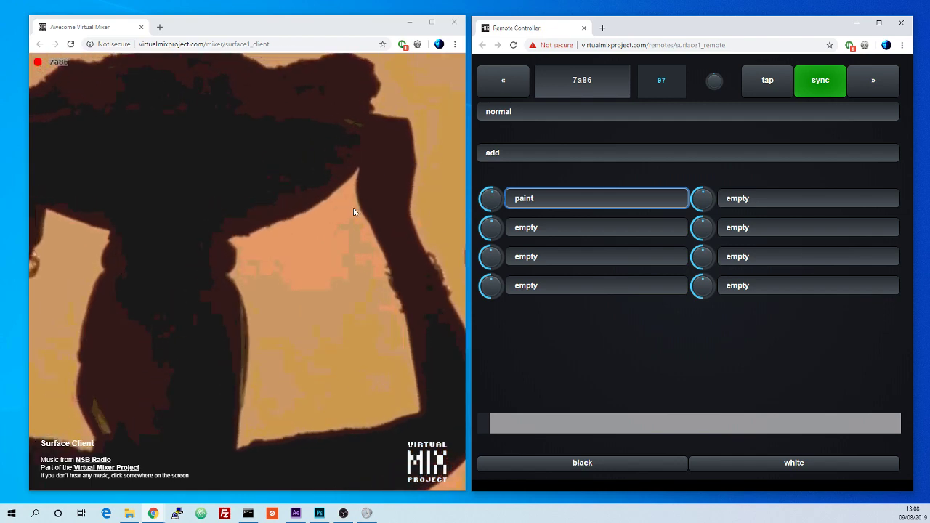
Step: Continue cycling the first effect slot through colorize and brightness to saturation
click(529, 206)
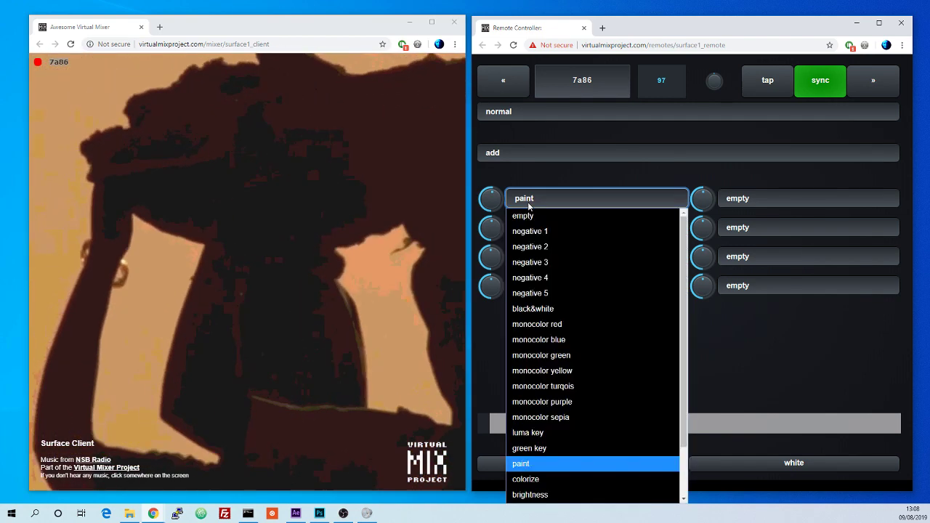
click(529, 206)
key(Down)
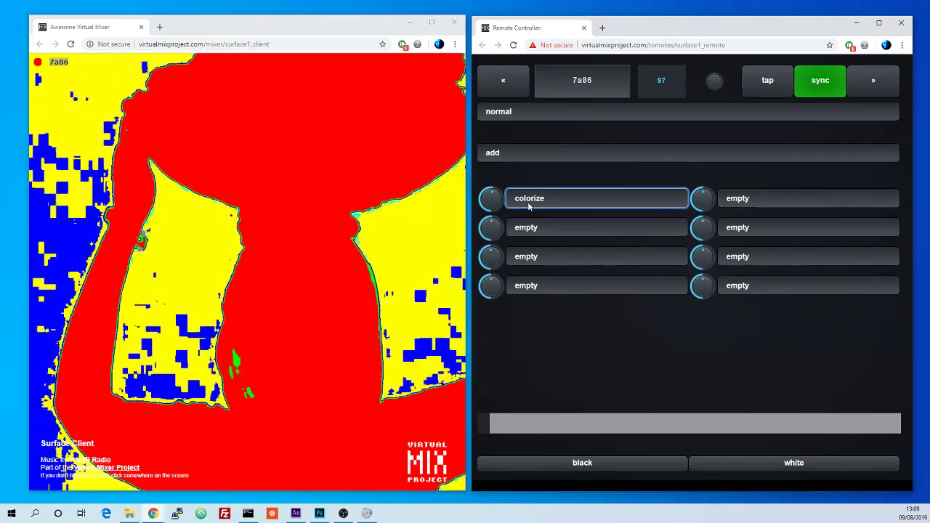
key(Down)
key(Down)
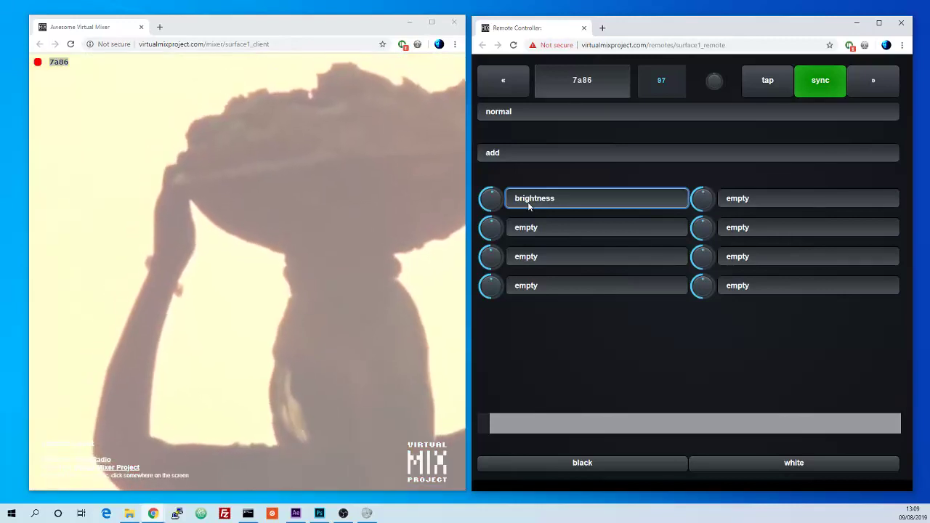
key(Down)
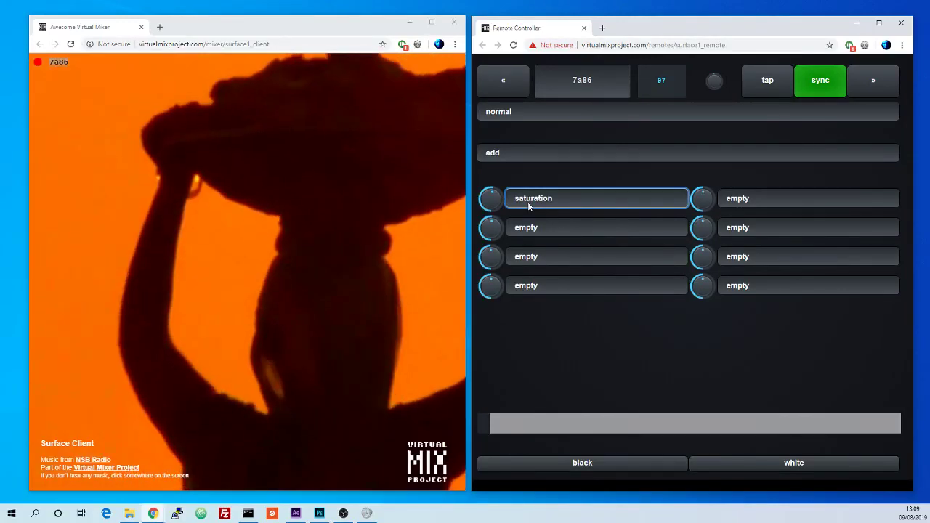
Step: Turn the first slot's knob down and back up, then set that slot's effect to hue
drag(495, 200, 495, 382)
drag(500, 282, 490, 201)
click(511, 203)
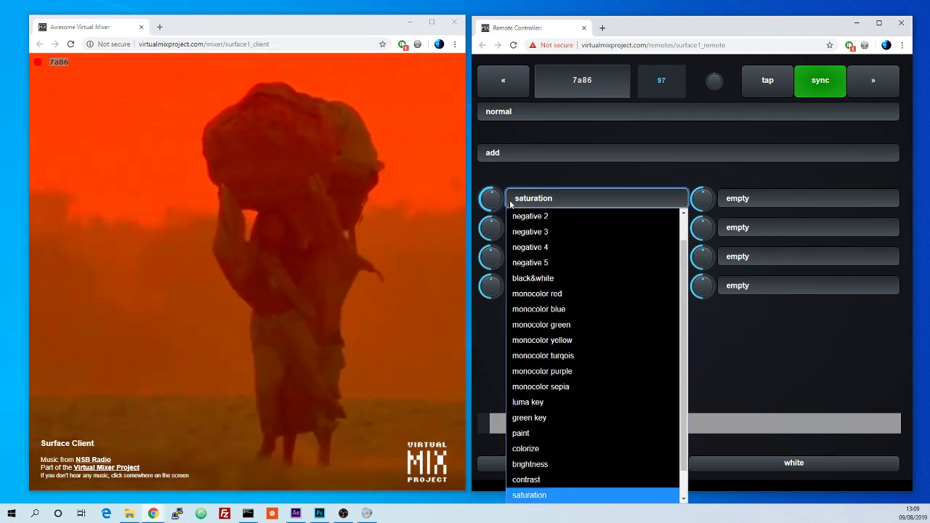
scroll(581, 400, down, 1)
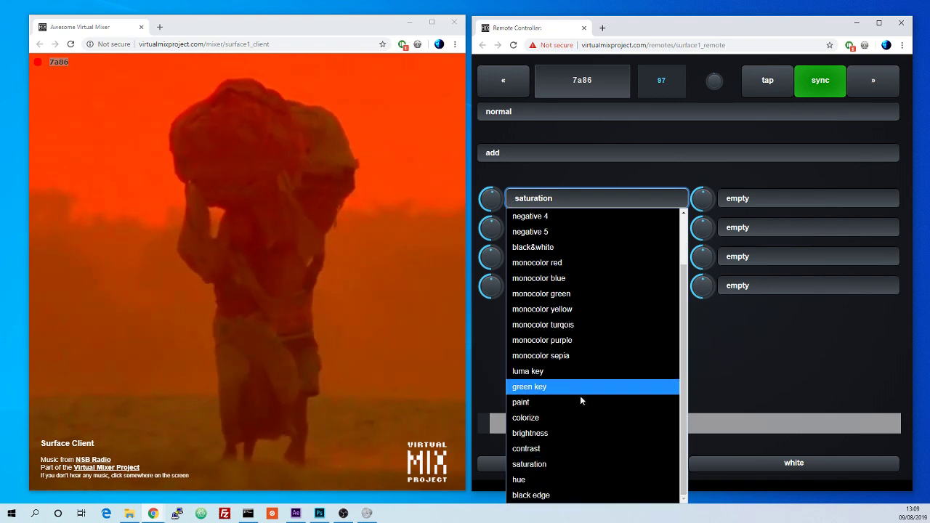
click(560, 478)
Step: Set the first effect slot to black edge and adjust its knob
mouse_move(495, 200)
mouse_down()
mouse_move(487, 110)
mouse_move(505, 298)
mouse_move(499, 176)
mouse_move(499, 205)
mouse_up()
click(539, 205)
scroll(579, 475, down, 1)
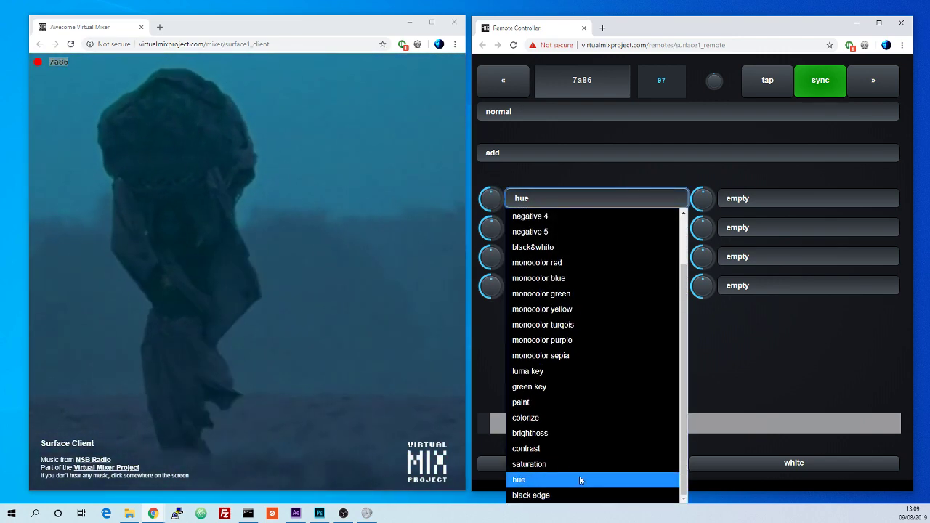
click(579, 492)
drag(489, 205, 496, 238)
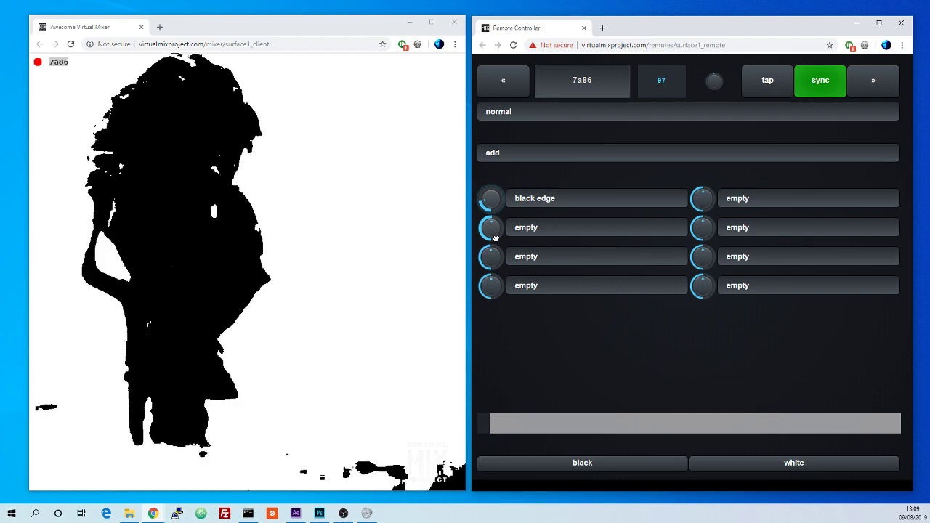
Step: Try luma key in the second effect slot, then set it back to empty
click(540, 235)
click(556, 462)
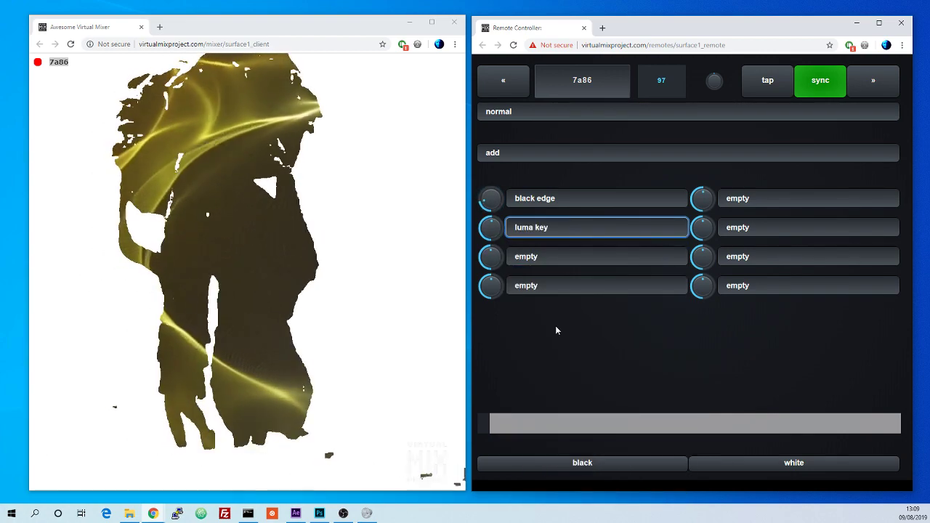
click(540, 227)
click(541, 242)
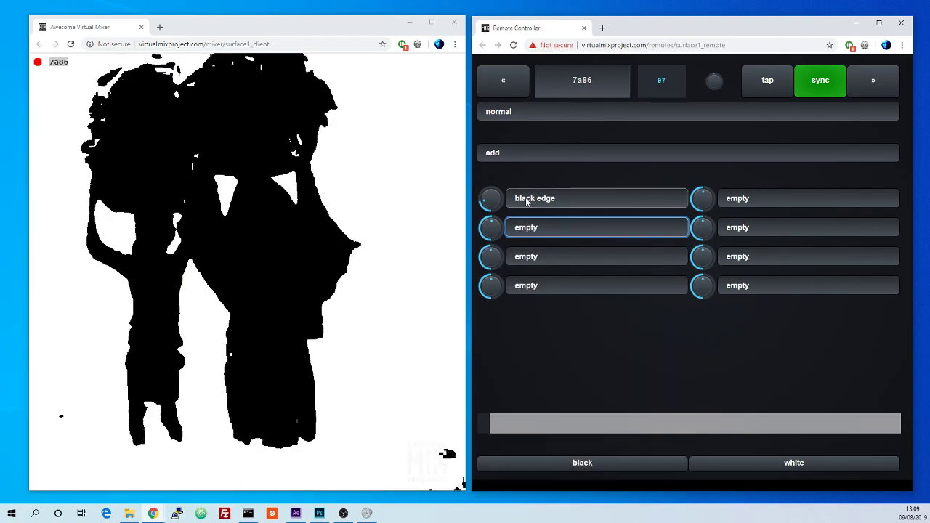
Step: Clear the first effect slot to empty and turn its knob fully up
click(528, 202)
click(556, 217)
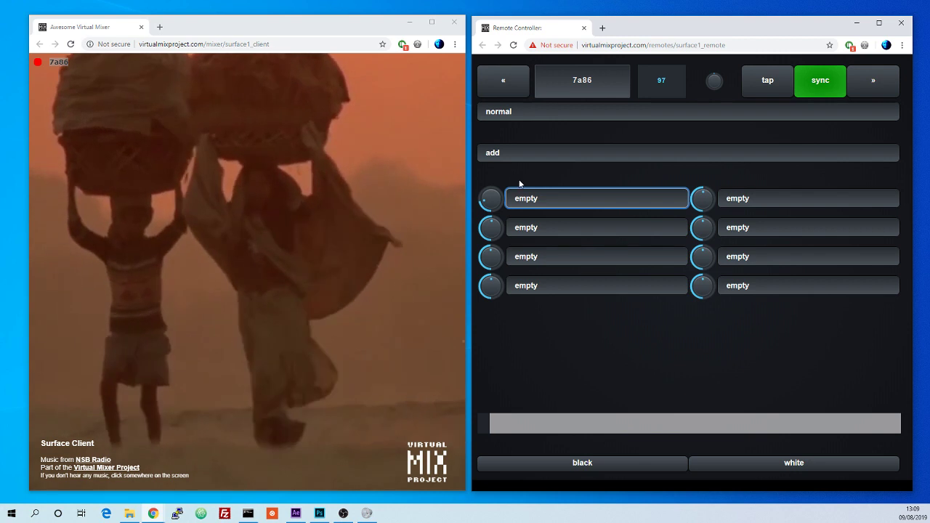
drag(492, 193, 491, 147)
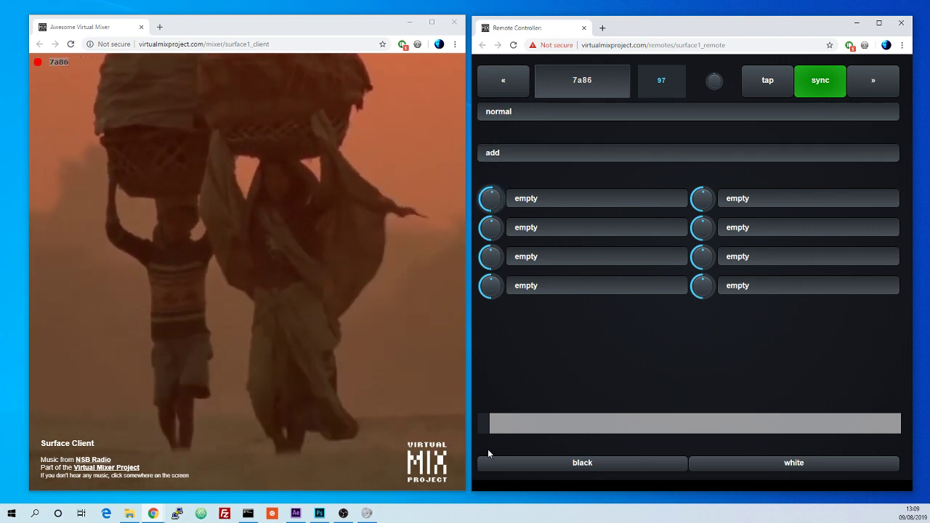
Step: Nudge the crossfader slightly right and trigger the black and white flash buttons
drag(483, 423, 519, 424)
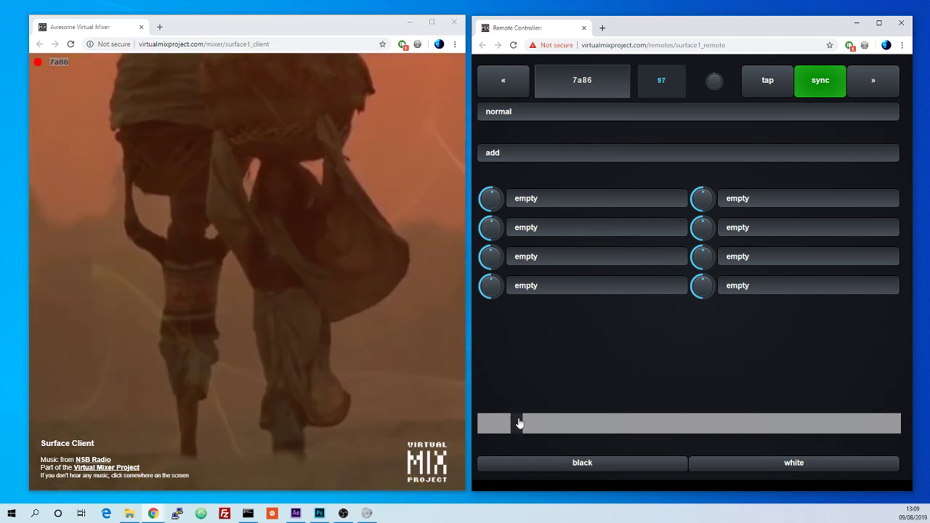
click(573, 462)
click(573, 462)
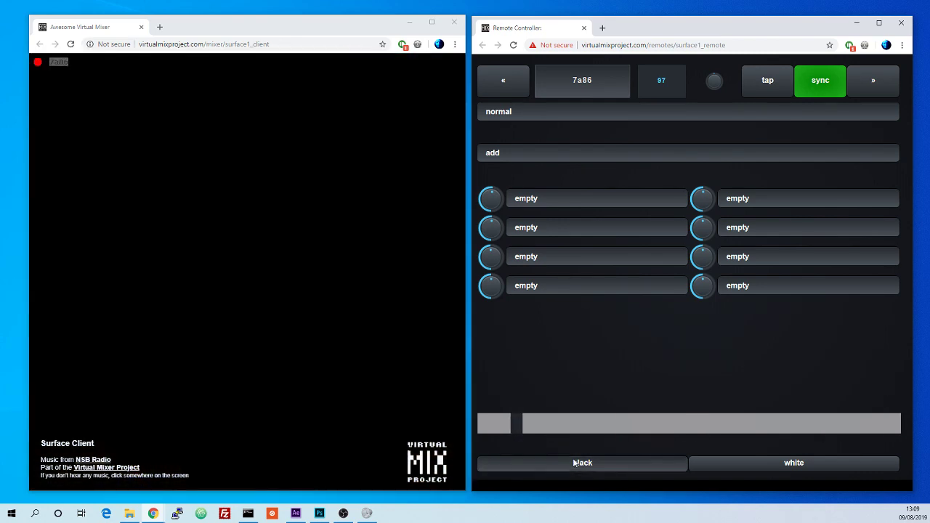
click(576, 466)
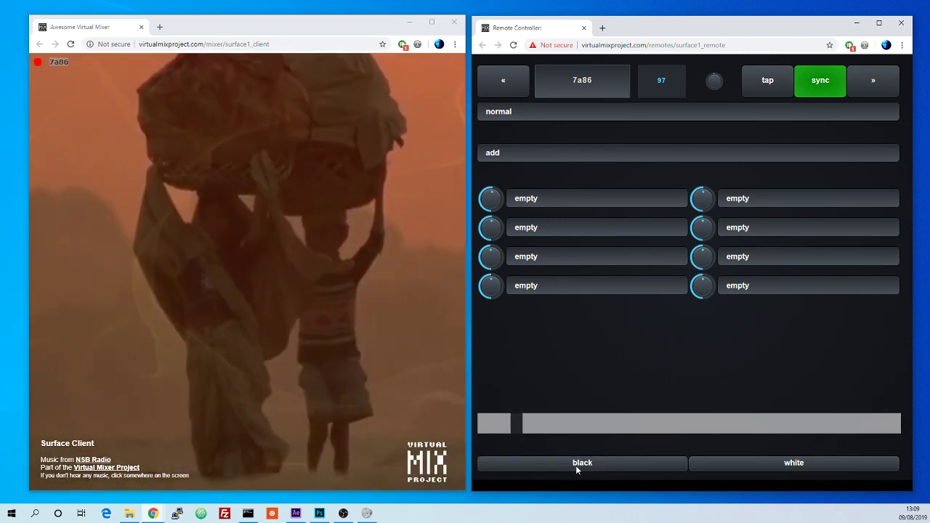
click(764, 465)
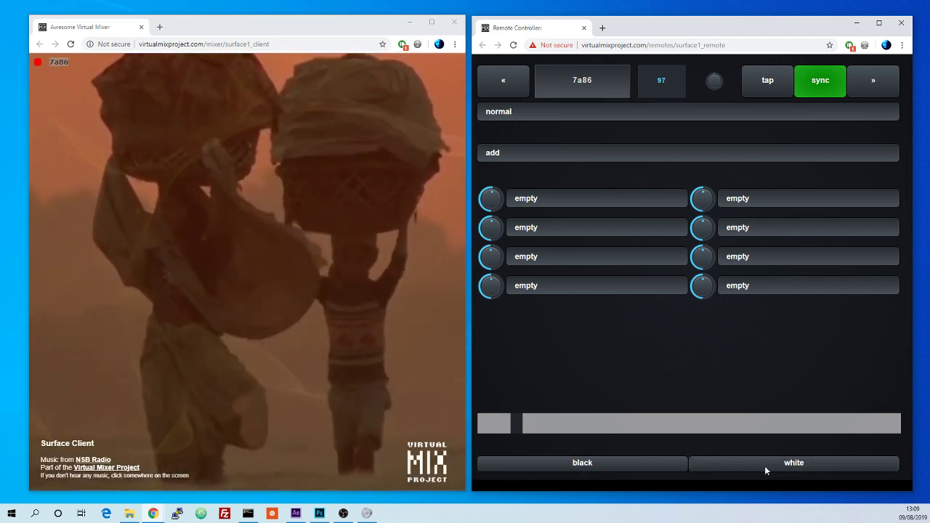
click(676, 468)
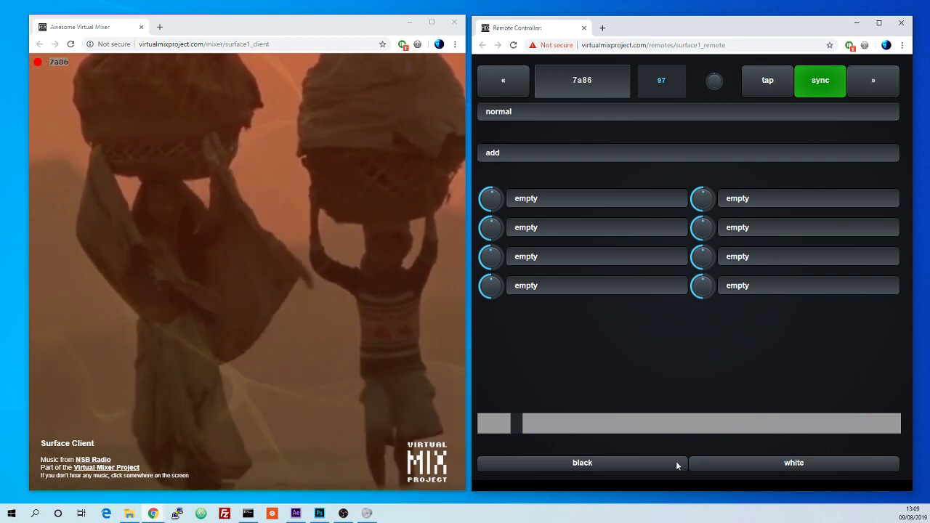
Step: Move the crossfader to the centre and trigger the black and white flashes several times
drag(572, 428, 685, 427)
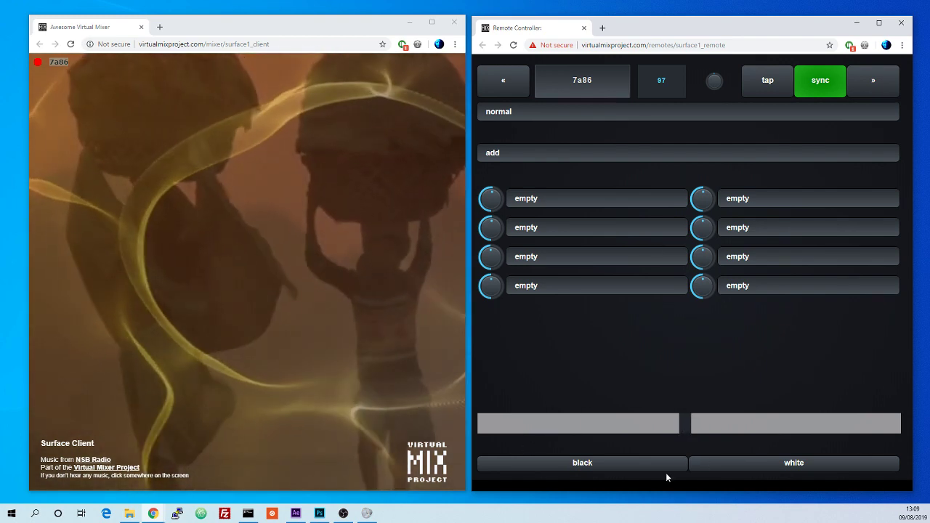
click(664, 466)
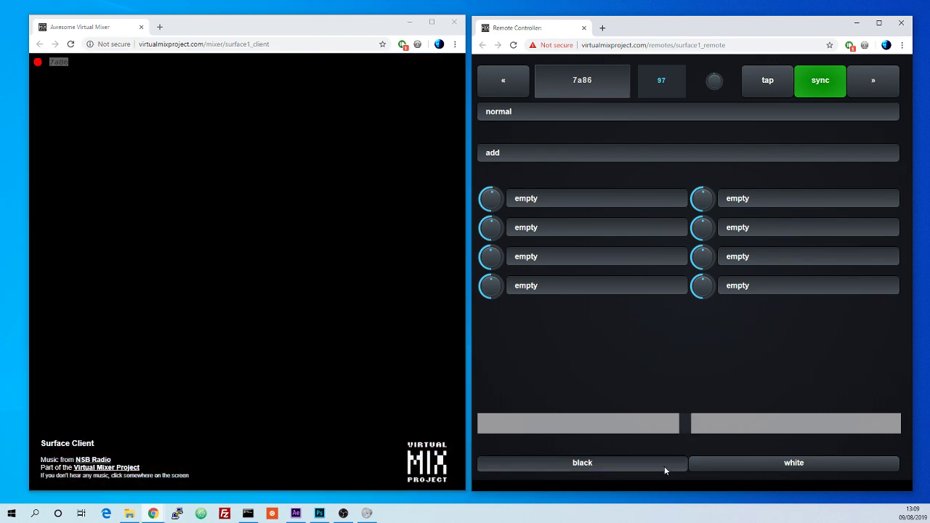
click(740, 465)
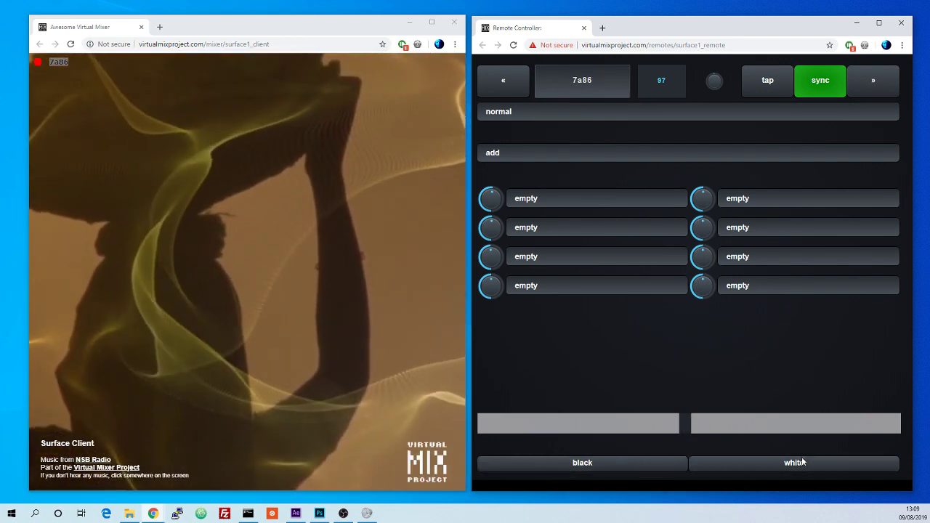
click(566, 463)
click(734, 463)
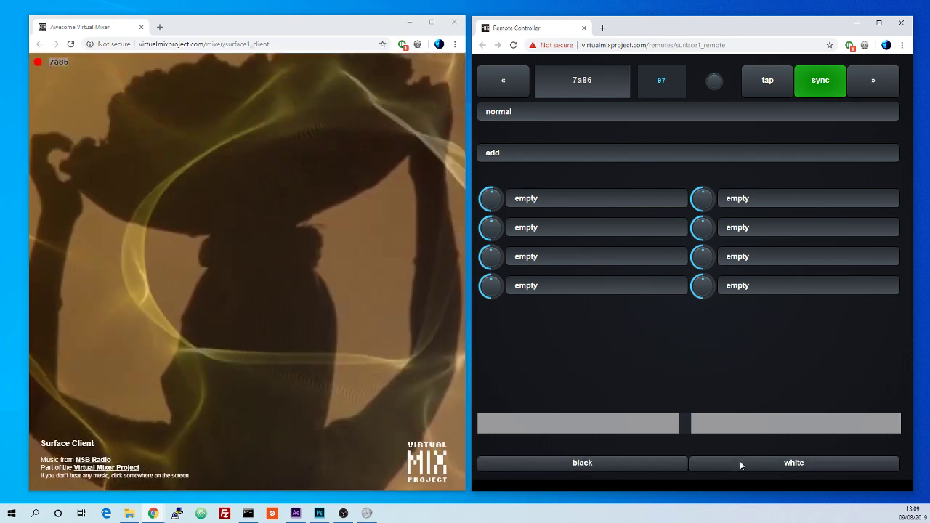
click(739, 461)
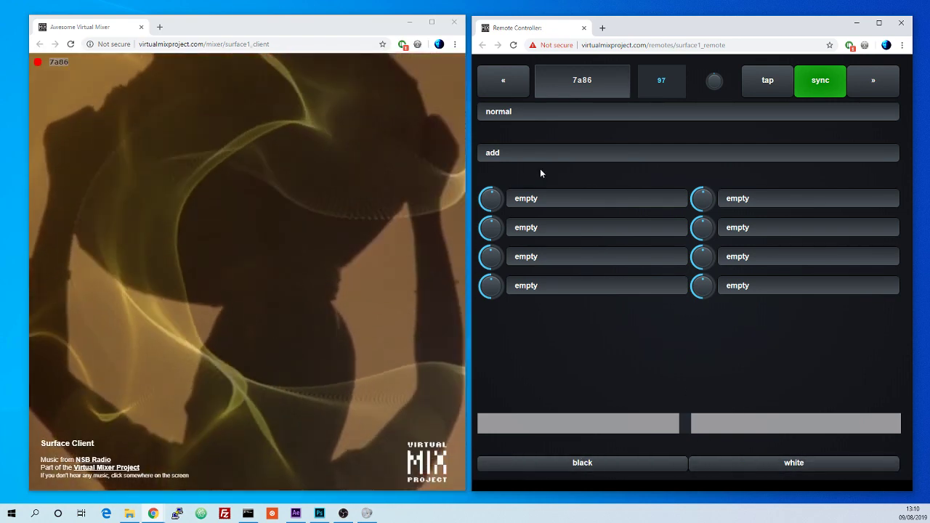
click(748, 468)
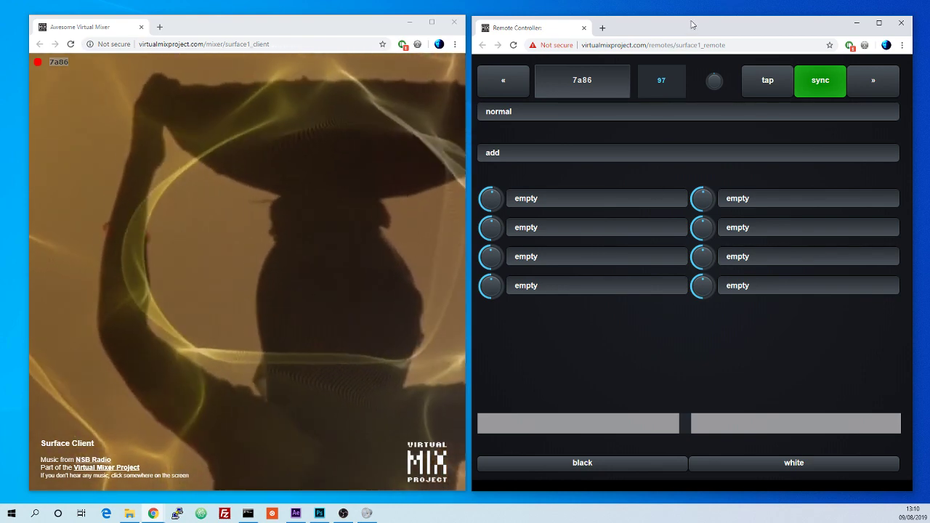
Step: Narrow the remote controller window and move it to the right
drag(916, 173, 761, 173)
drag(650, 29, 715, 26)
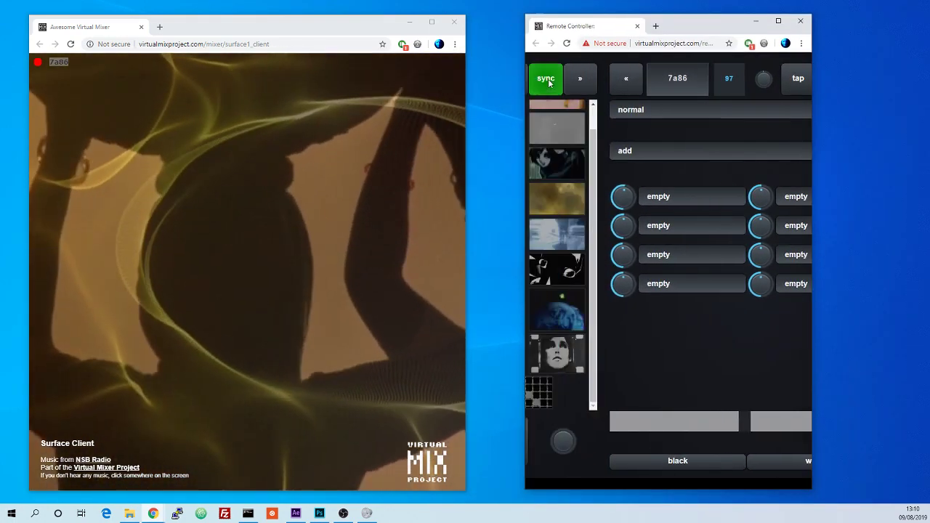
Step: Page through the remote controller's screens and return to the clip browser page
click(548, 80)
click(781, 78)
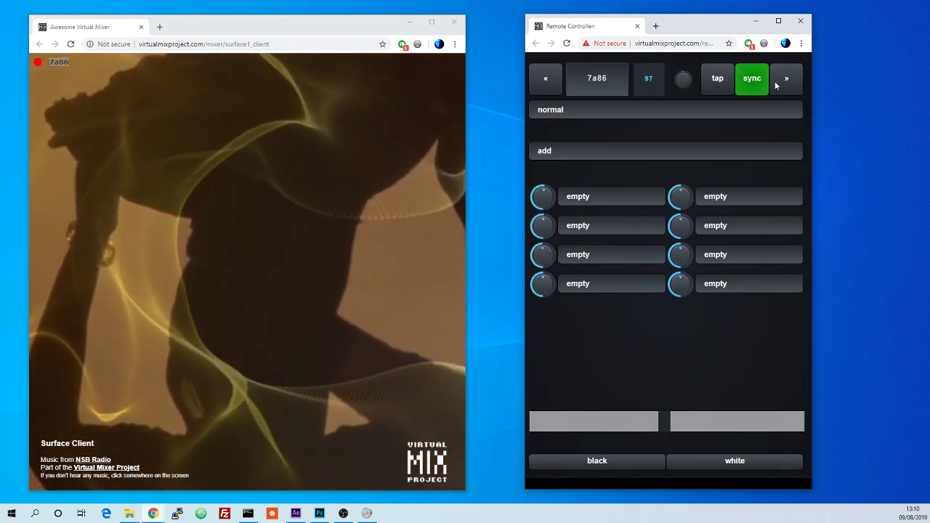
click(786, 78)
click(541, 80)
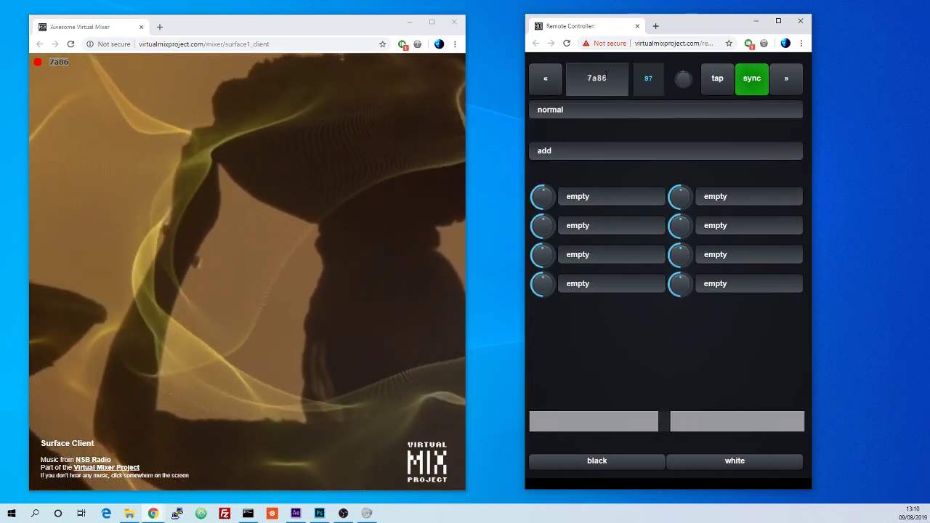
click(538, 80)
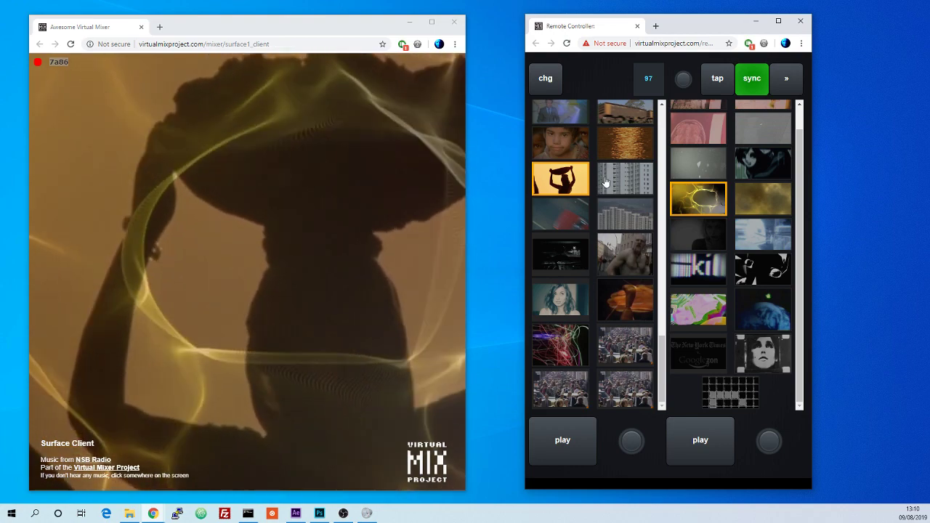
click(776, 80)
click(776, 78)
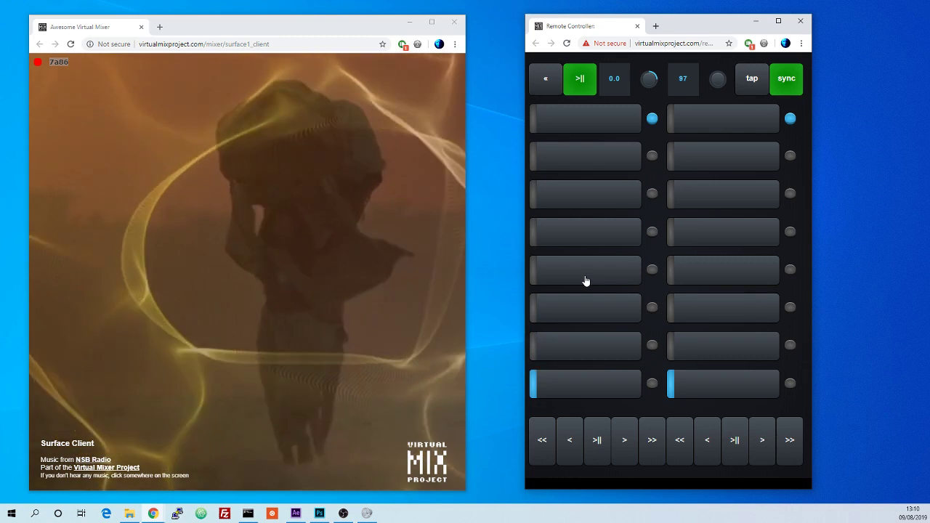
click(551, 87)
click(550, 87)
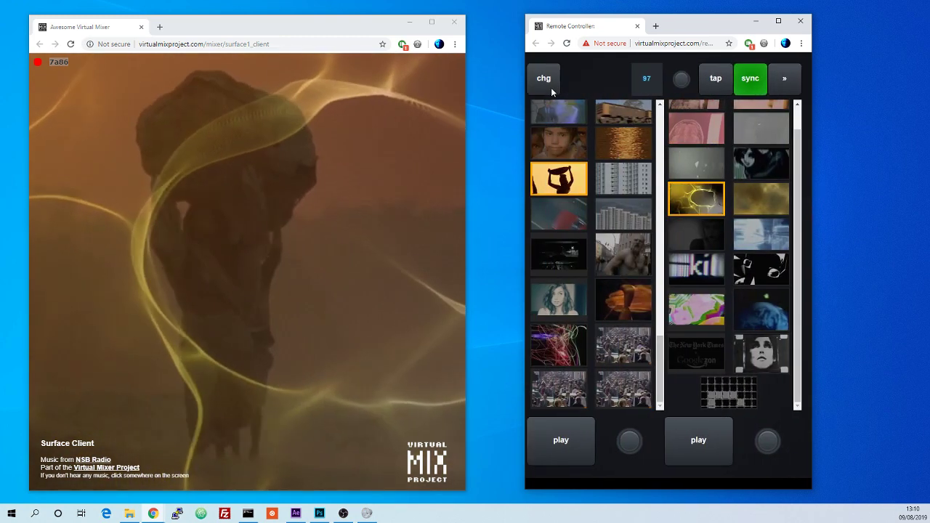
Step: Scroll the clip library and load several clips into the first deck in turn, ending with the blue ice-castle clip
scroll(592, 275, down, 3)
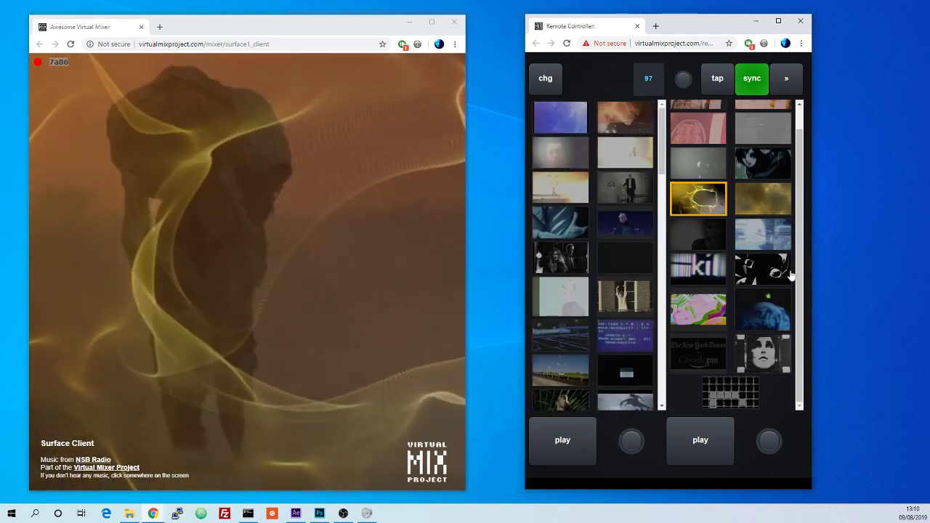
scroll(765, 257, up, 2)
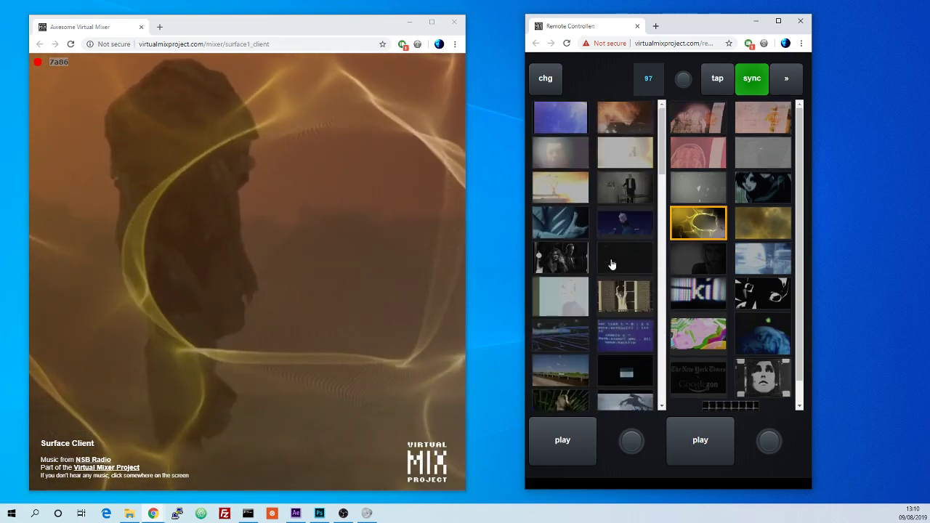
drag(661, 143, 664, 118)
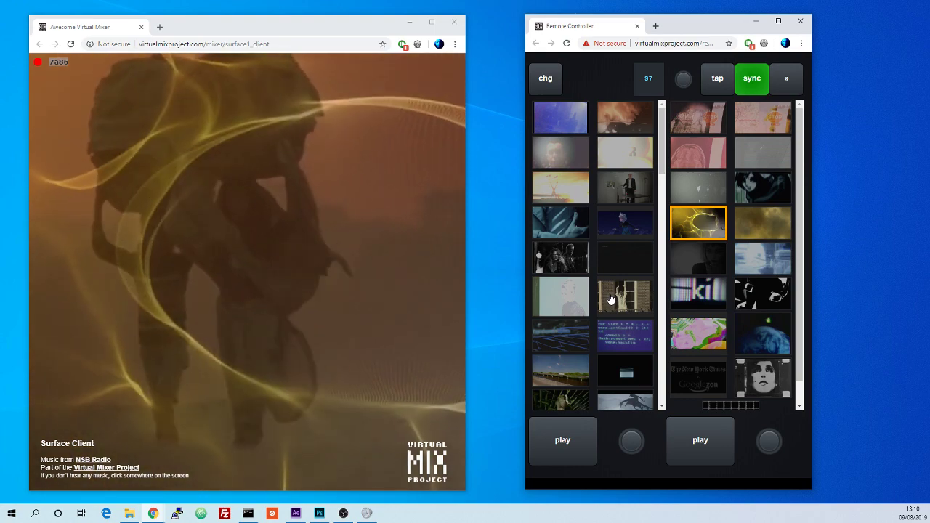
scroll(610, 299, down, 10)
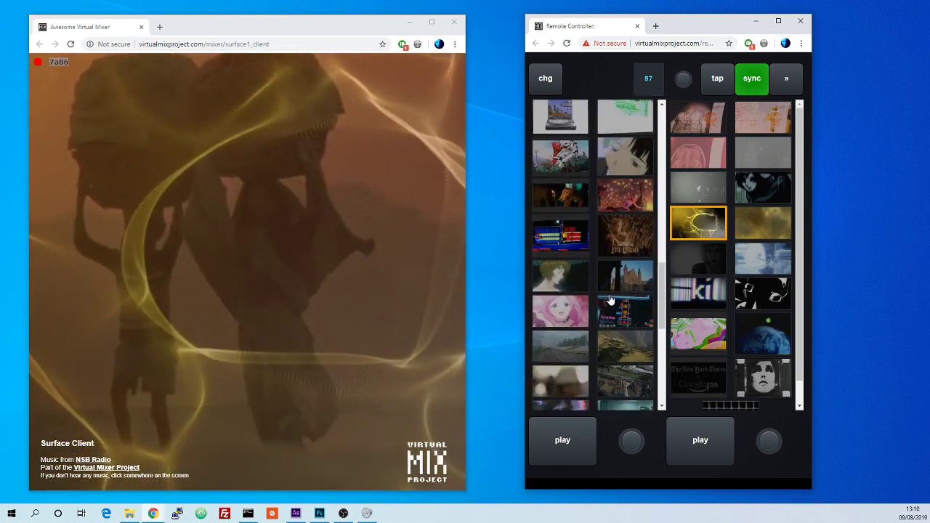
scroll(610, 299, up, 10)
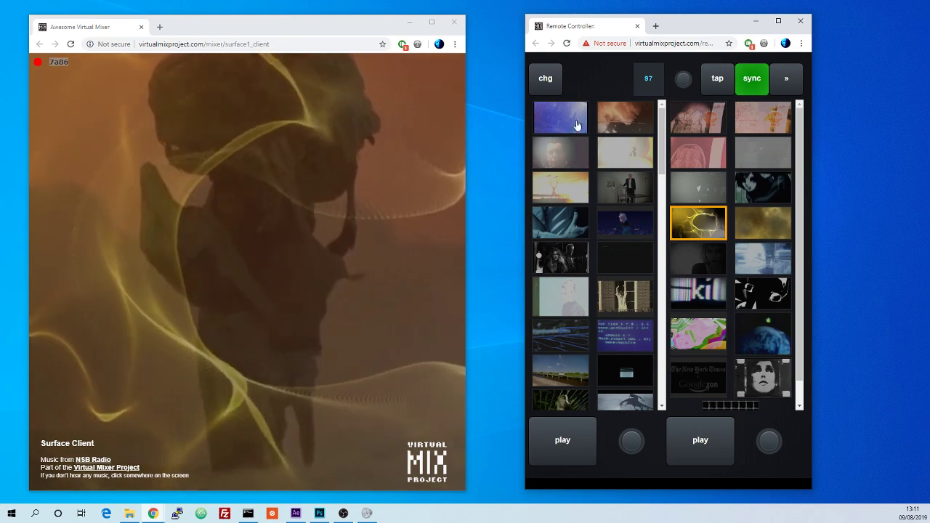
click(561, 153)
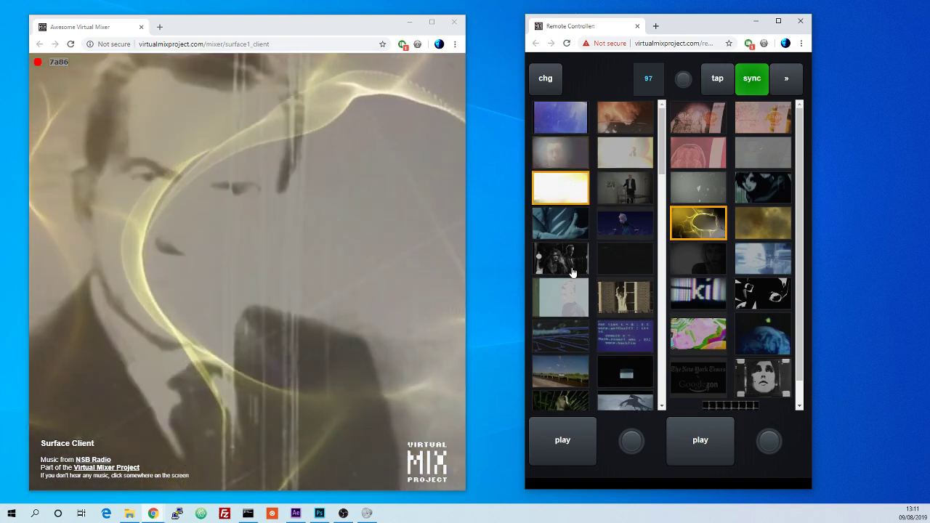
click(578, 227)
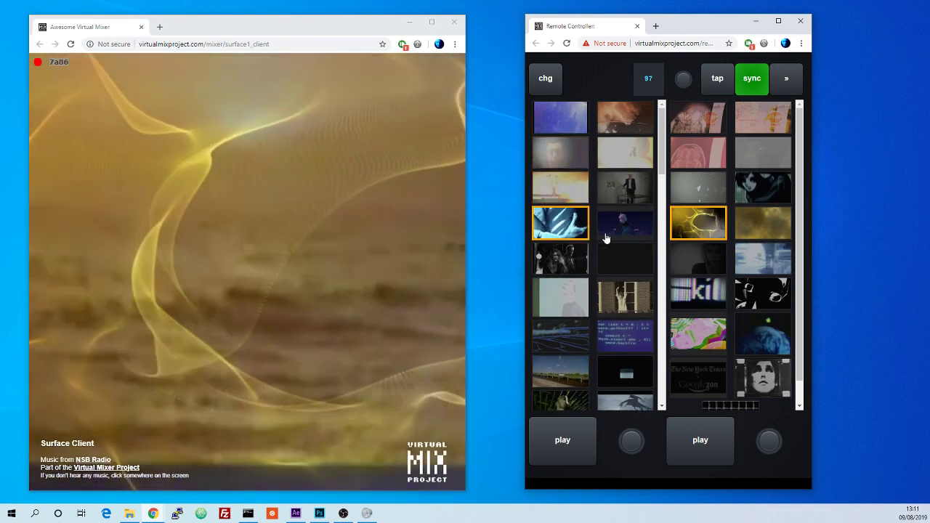
click(561, 260)
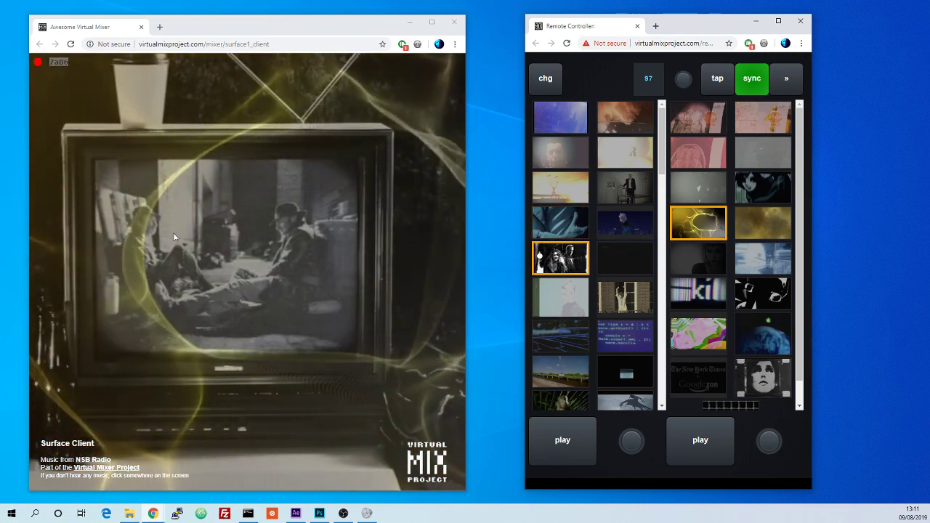
click(612, 227)
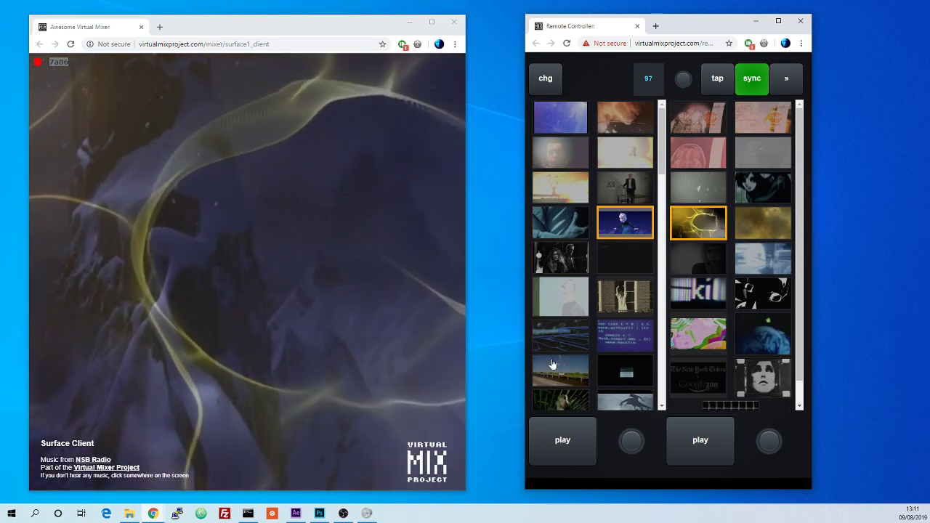
click(791, 85)
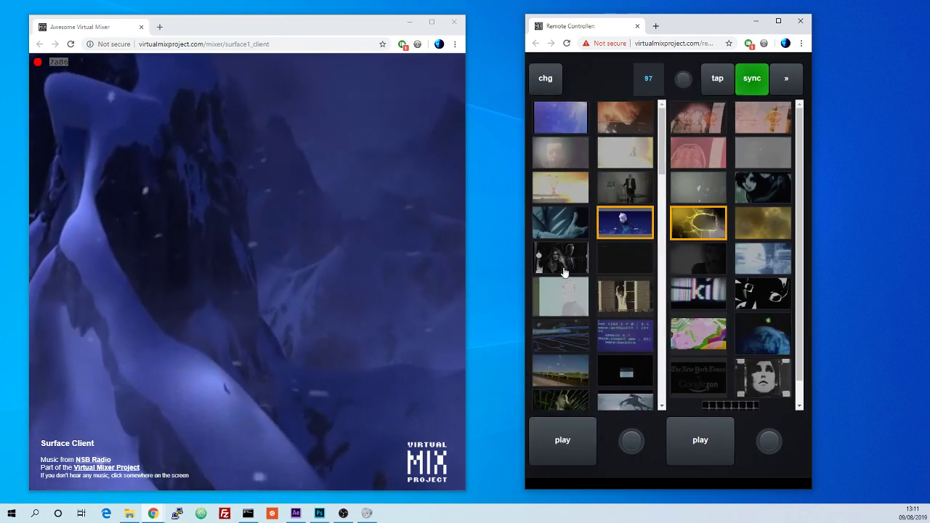
click(561, 304)
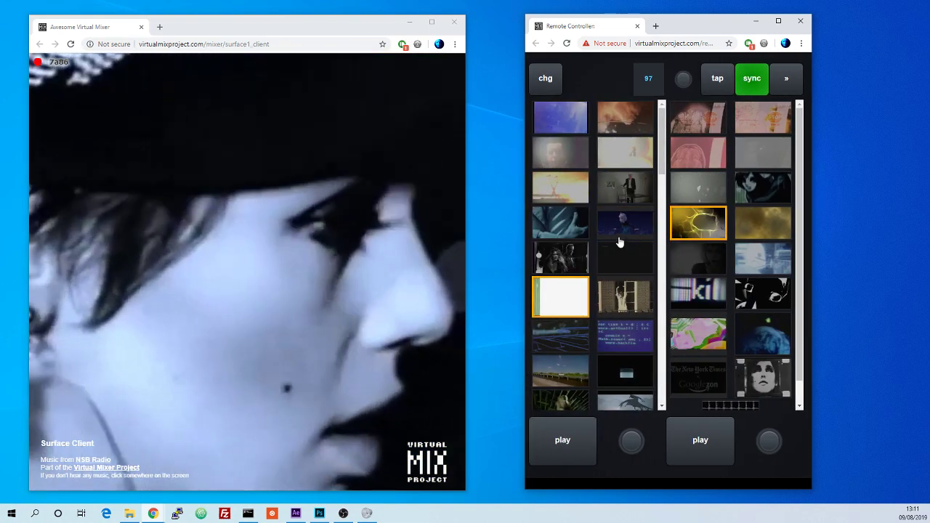
click(621, 220)
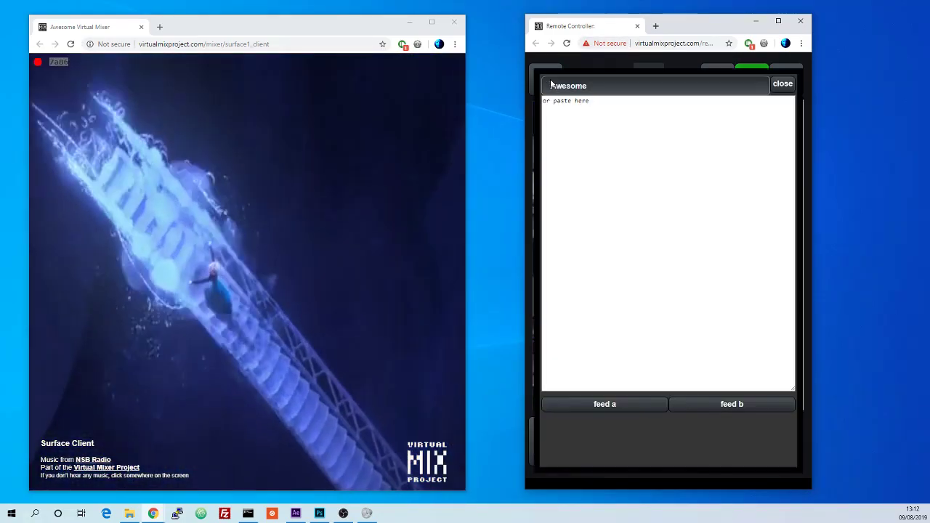
Step: Open the clip feed editor, choose the Dance collection and select all of its clip URLs
click(550, 79)
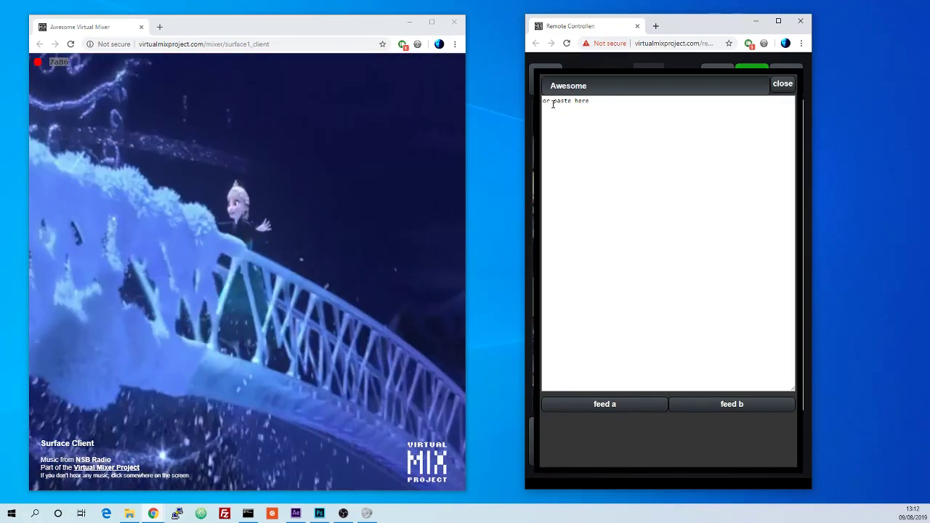
click(615, 86)
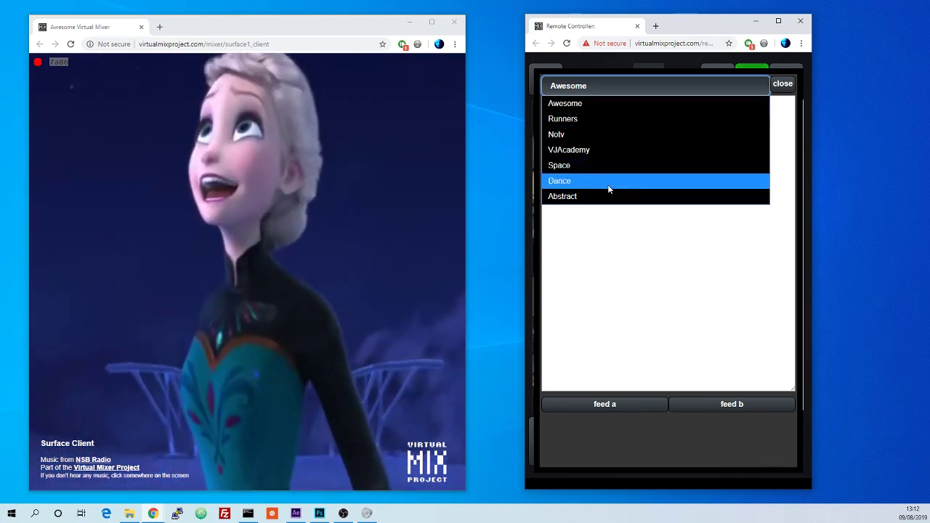
click(609, 180)
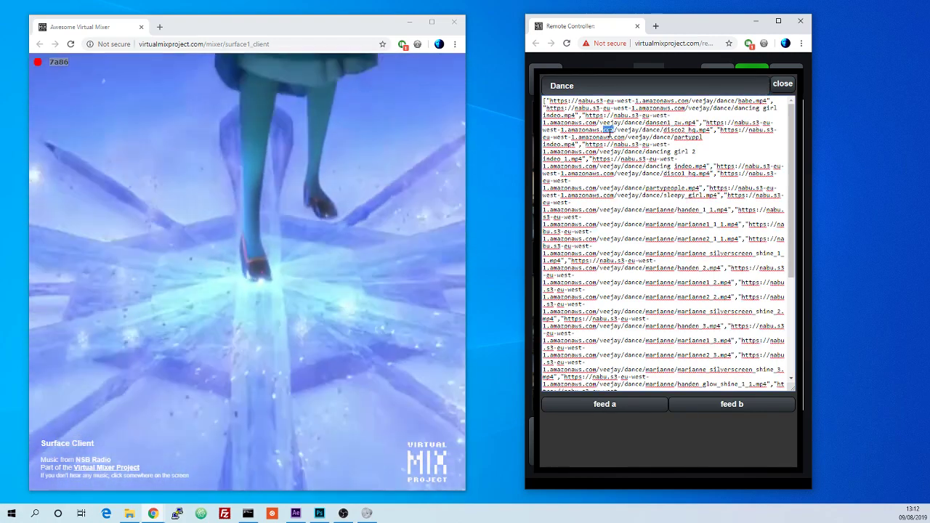
key(ctrl+a)
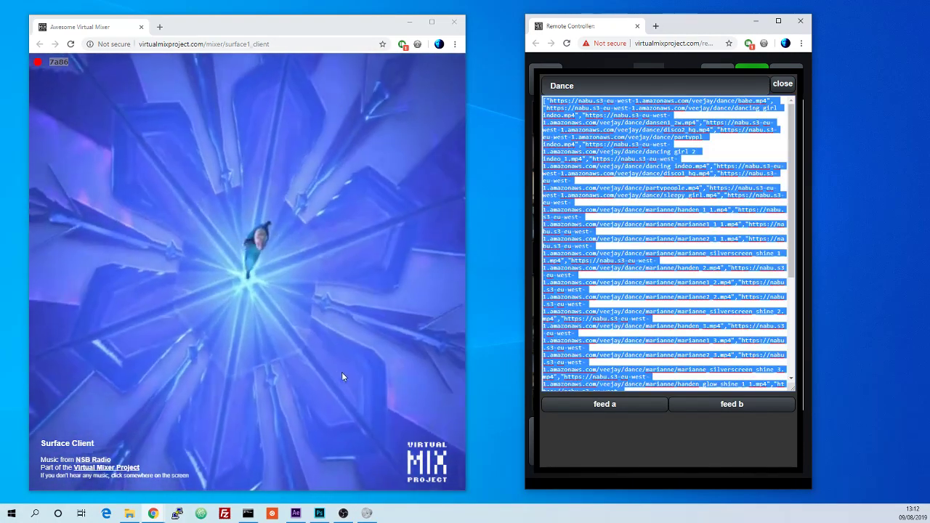
Step: Switch to Atom, paste the Dance URL list into the untitled file and break the first entries onto separate lines
click(322, 292)
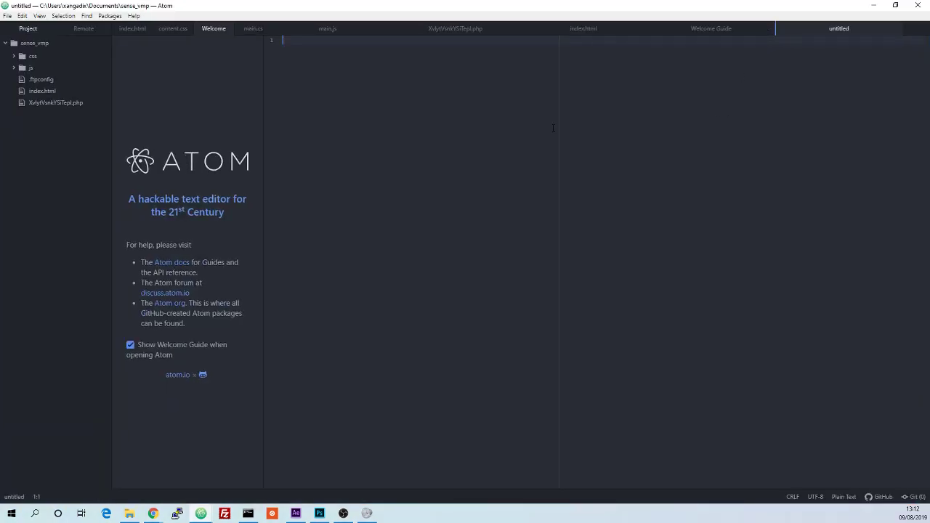
key(ctrl+v)
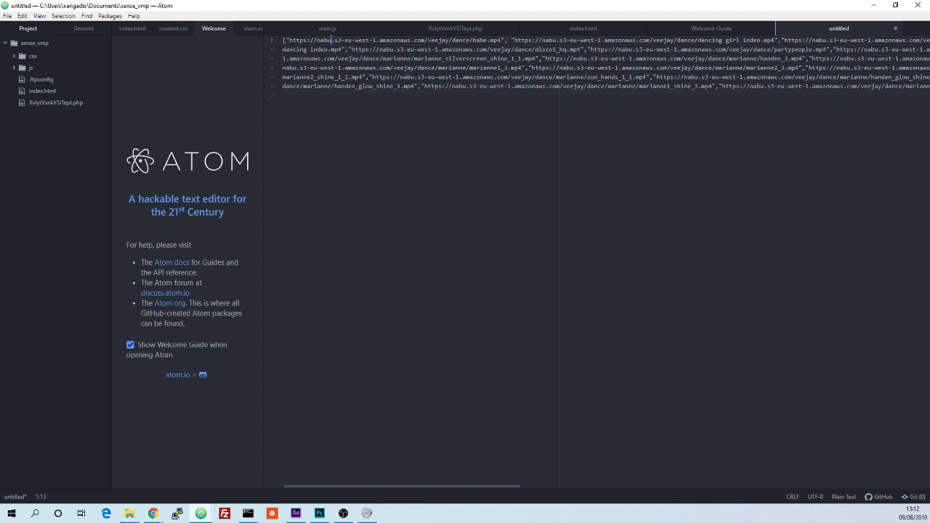
key(Return)
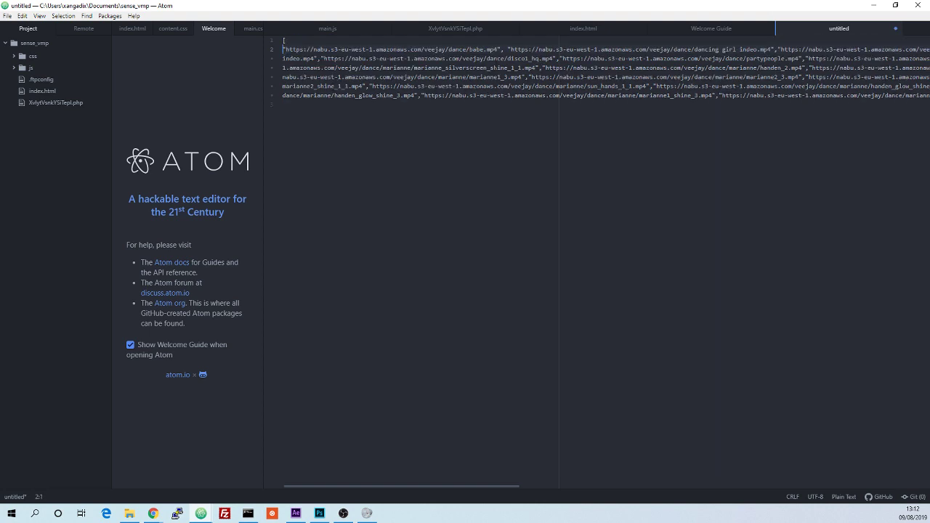
key(Return)
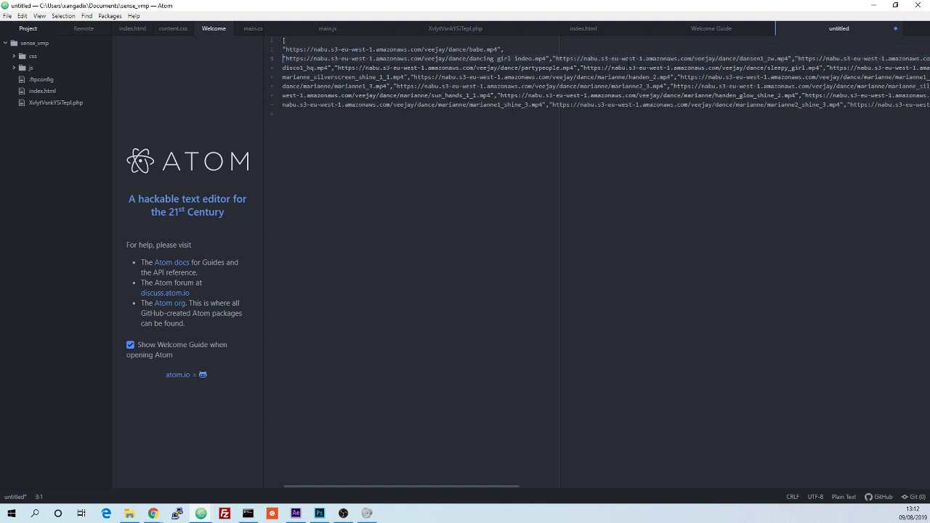
key(Return)
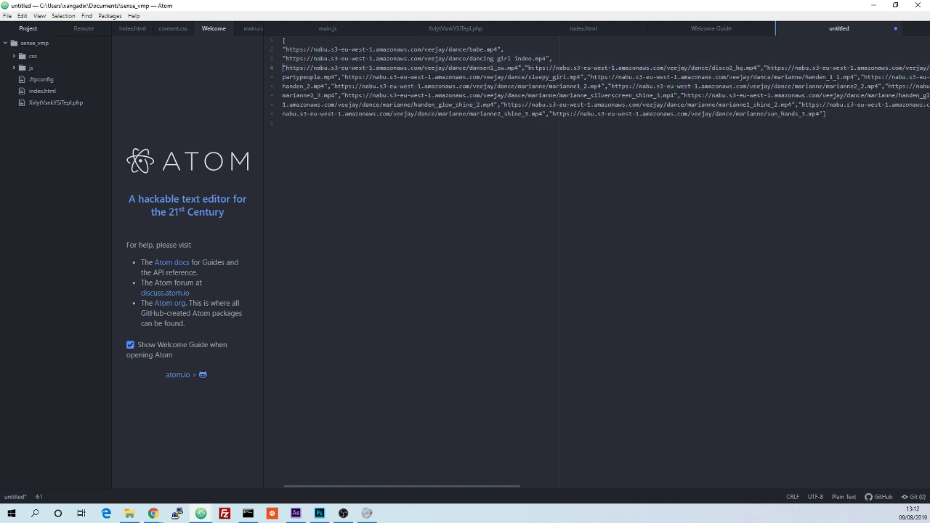
key(Return)
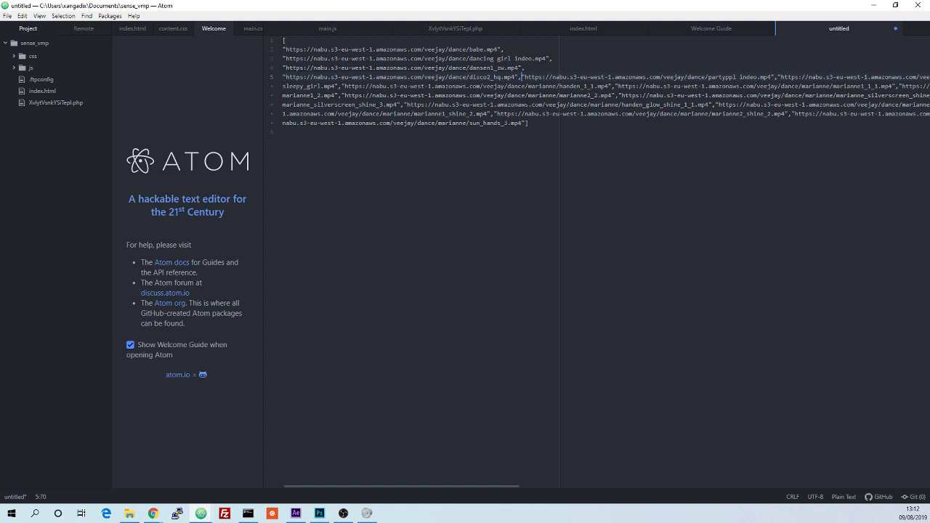
key(Return)
key(Return)
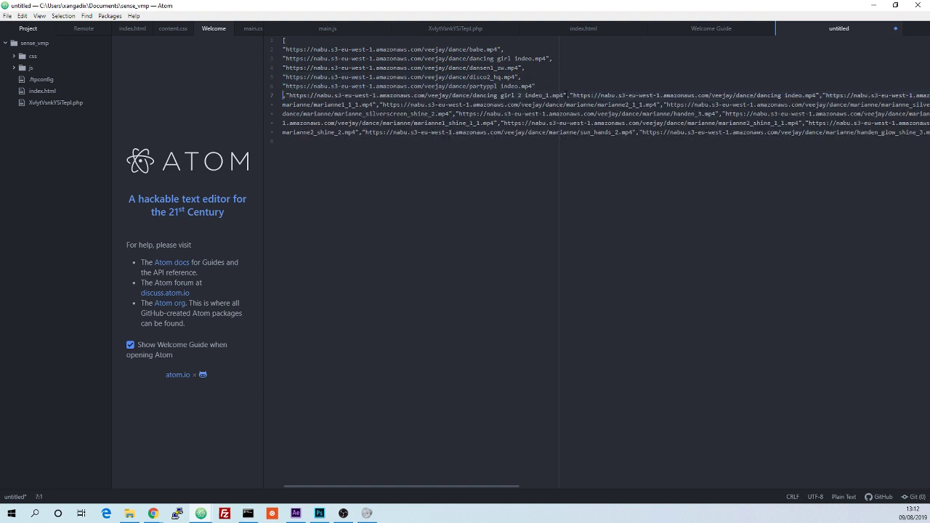
key(Return)
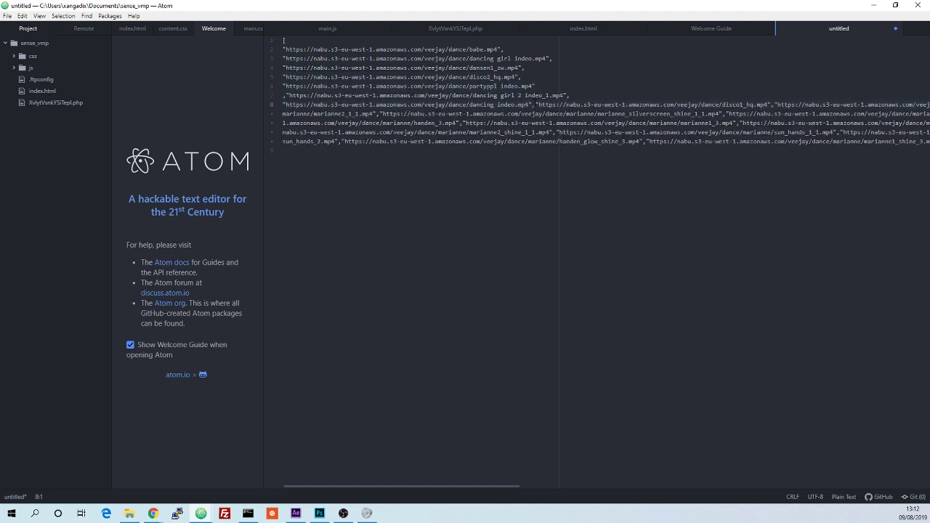
click(534, 104)
key(Return)
click(522, 116)
key(Return)
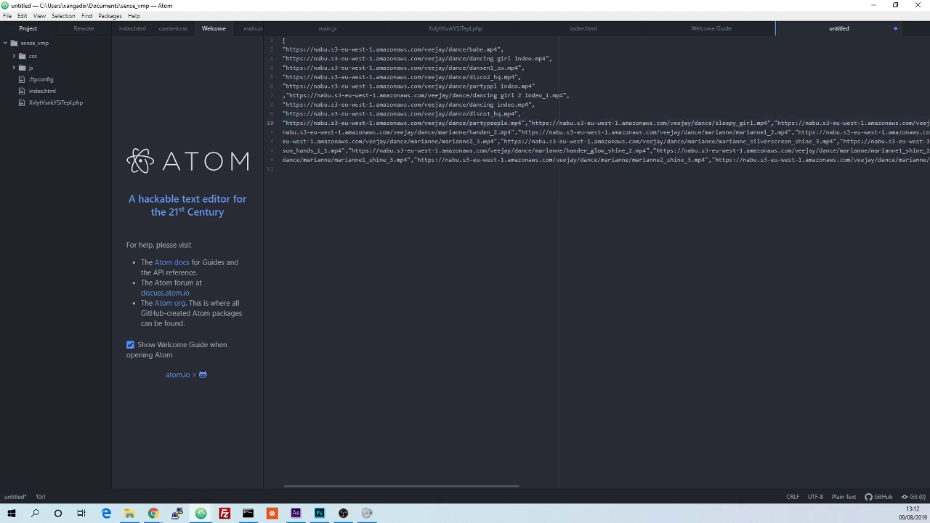
drag(502, 4, 554, 522)
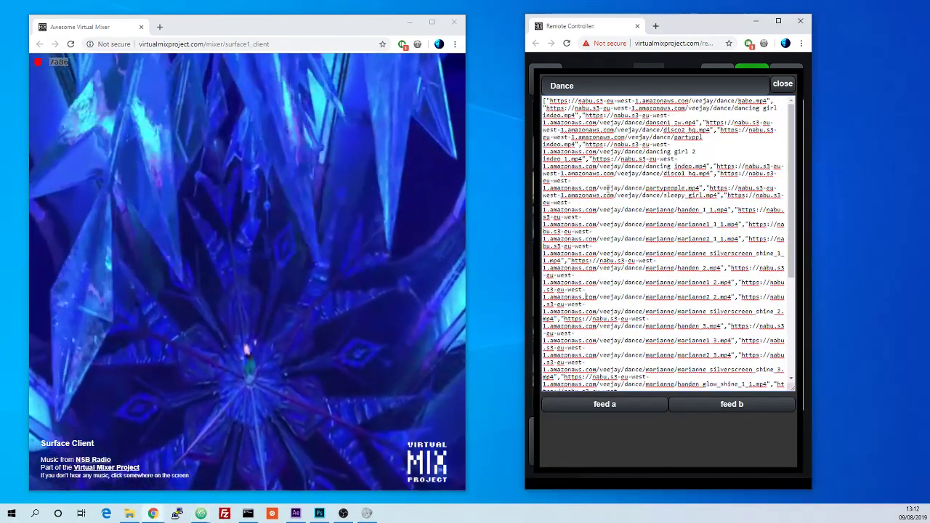
Step: Move the remote controller window left and widen it
click(601, 173)
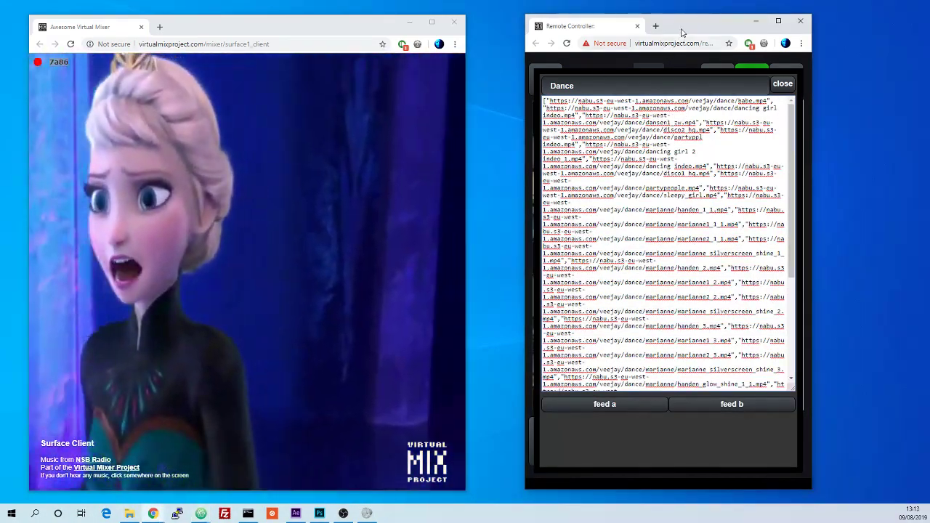
drag(640, 25, 606, 23)
drag(778, 225, 818, 225)
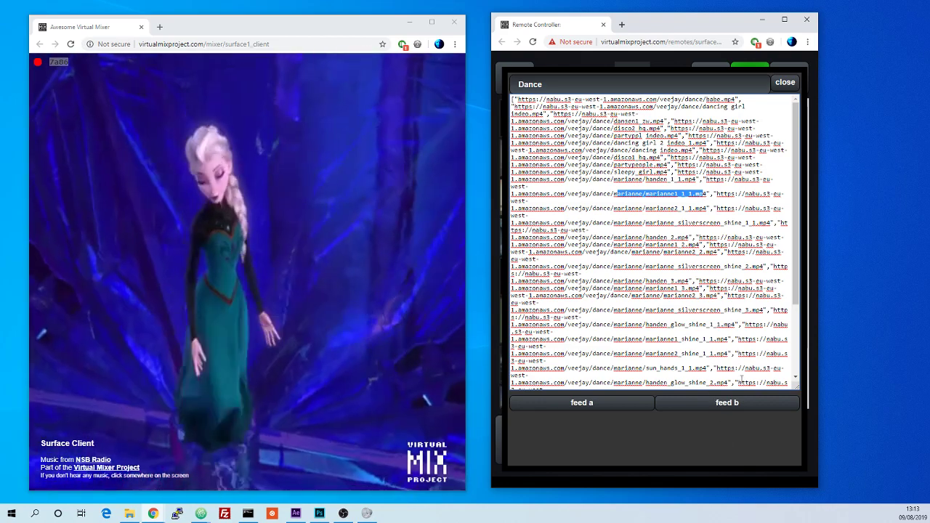
Step: Feed the Dance clip list into the second deck and scroll through its new clips
click(717, 404)
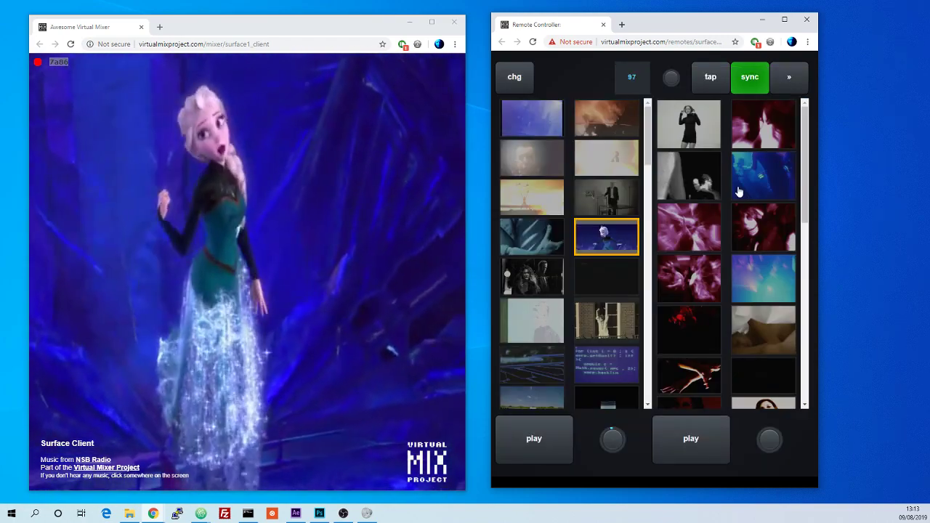
scroll(738, 193, down, 10)
scroll(737, 226, up, 10)
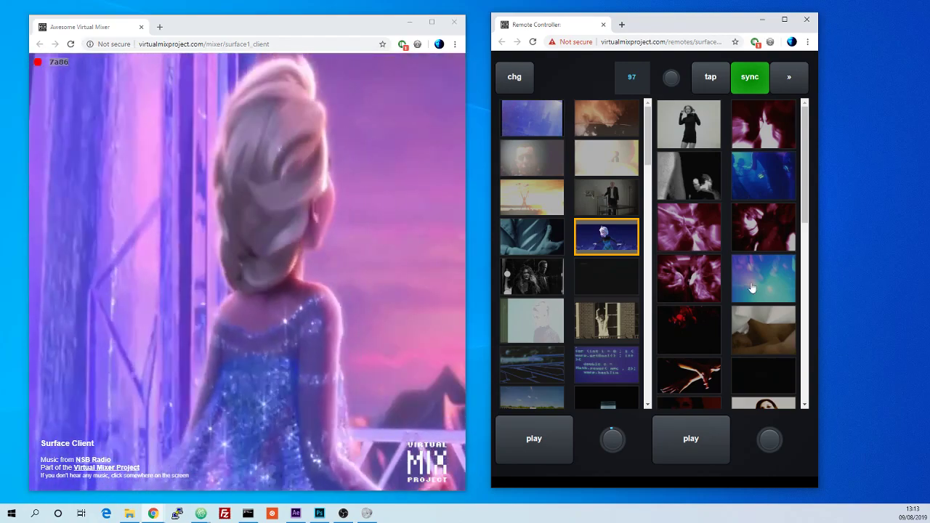
Step: Scroll through the second deck's new Dance clips and load a magenta dancer clip onto it
scroll(752, 289, down, 3)
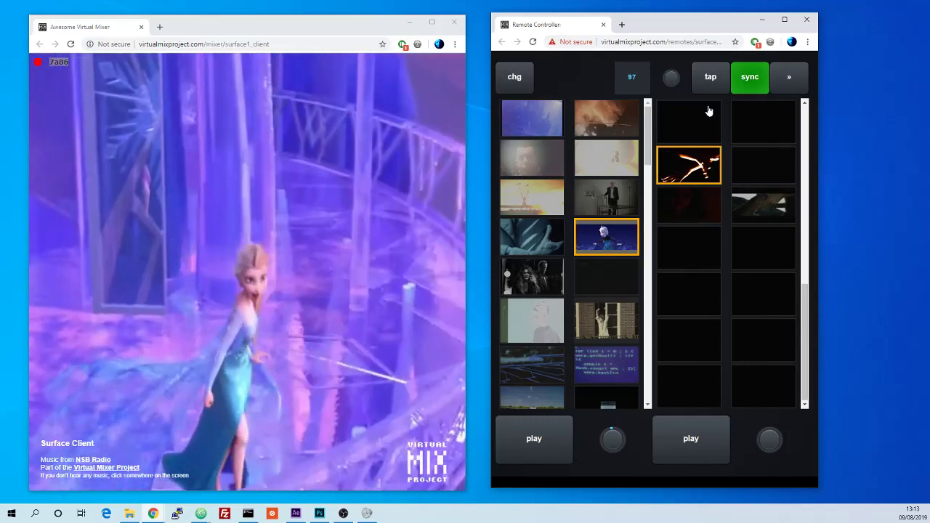
scroll(708, 196, up, 3)
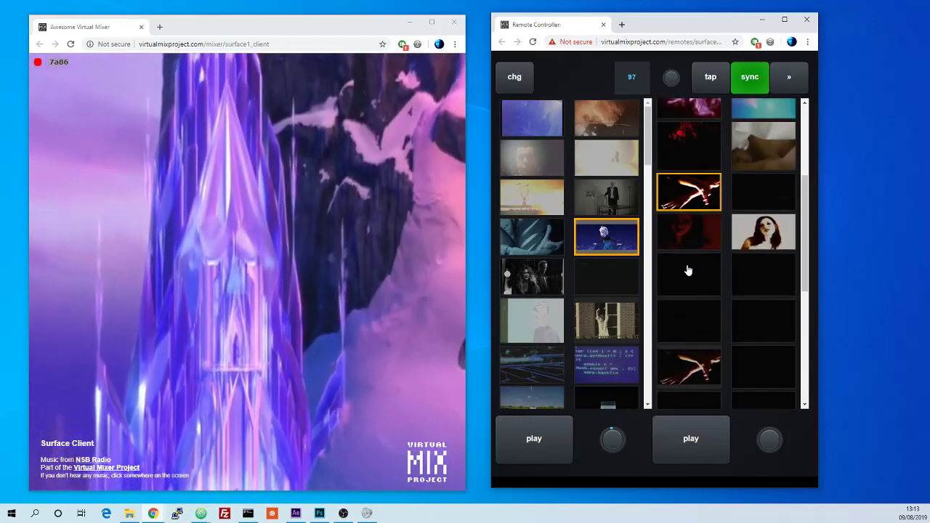
scroll(705, 244, up, 2)
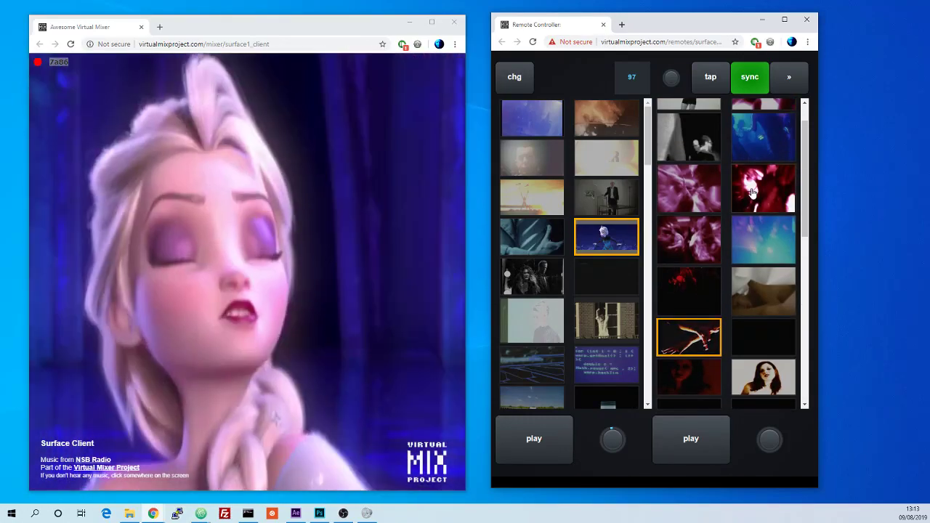
click(755, 201)
Step: Scroll the first deck's clip list and switch its clip several times, ending on the DJ booth clip
scroll(554, 270, down, 3)
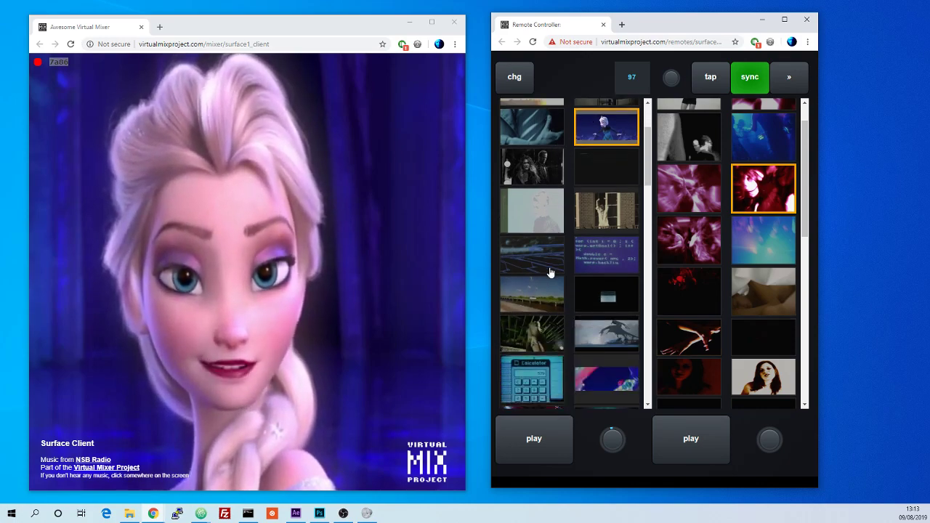
scroll(550, 273, down, 3)
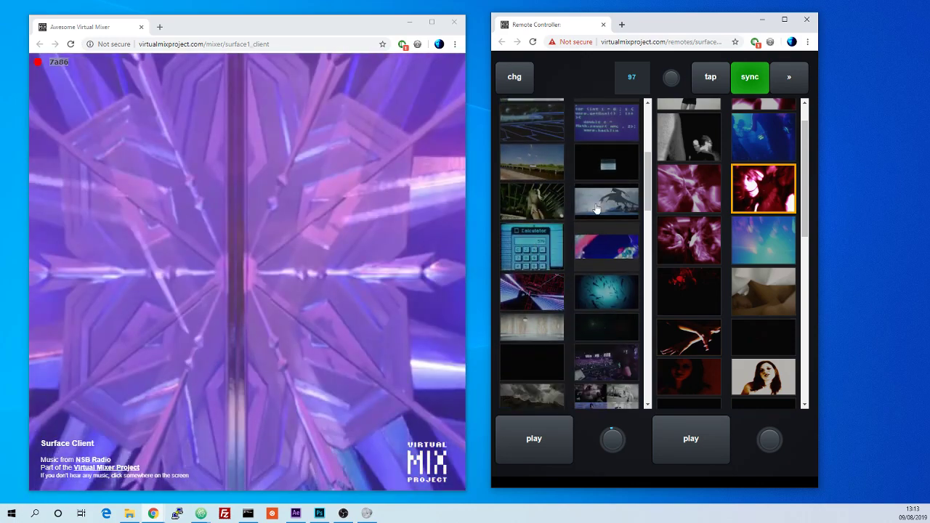
click(585, 200)
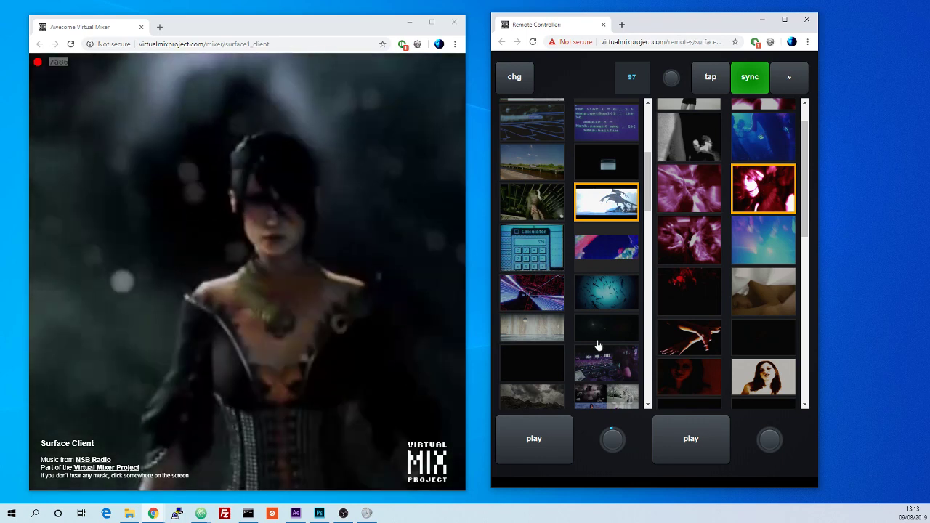
click(609, 293)
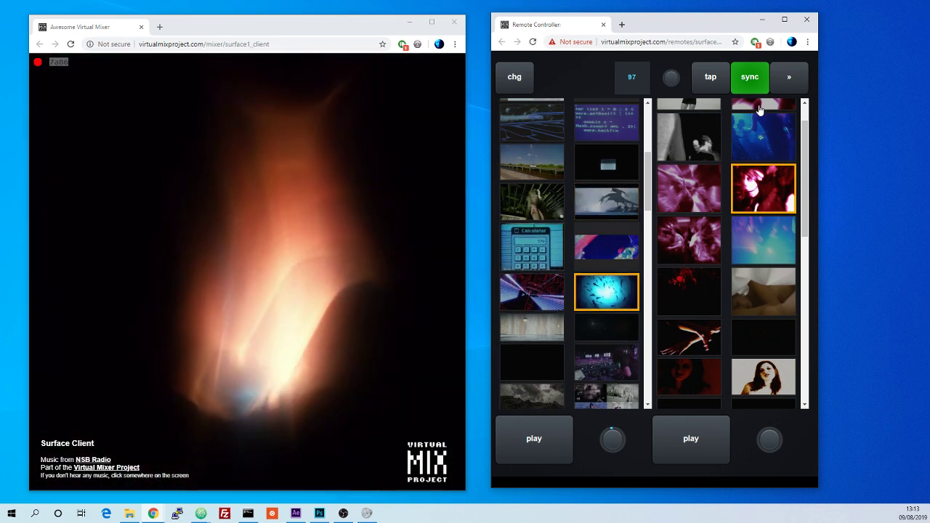
scroll(656, 262, down, 1)
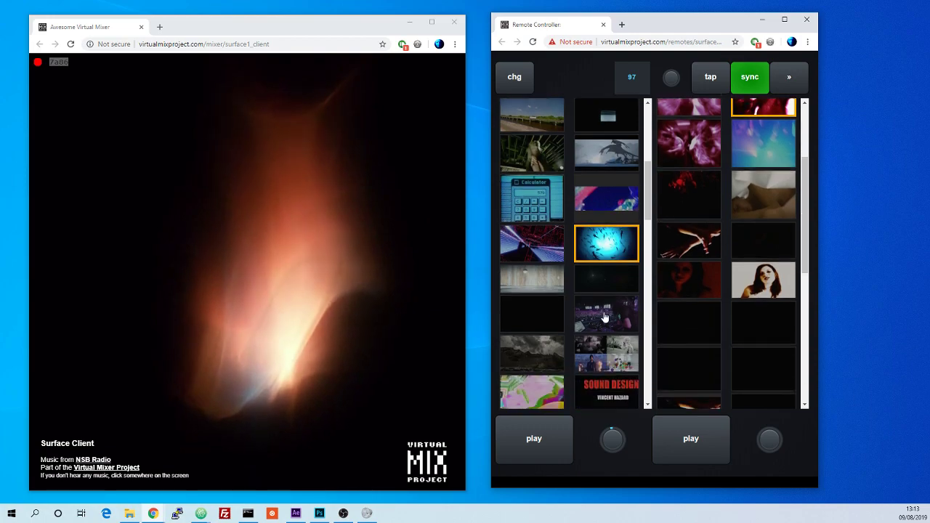
click(606, 312)
Step: Switch the remote from the clip grid to the mixer controls panel
click(787, 77)
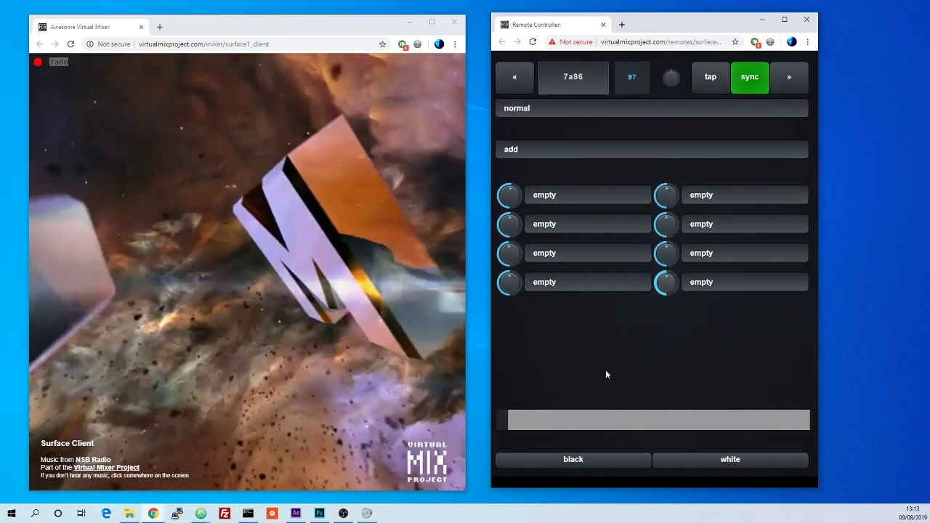
click(515, 77)
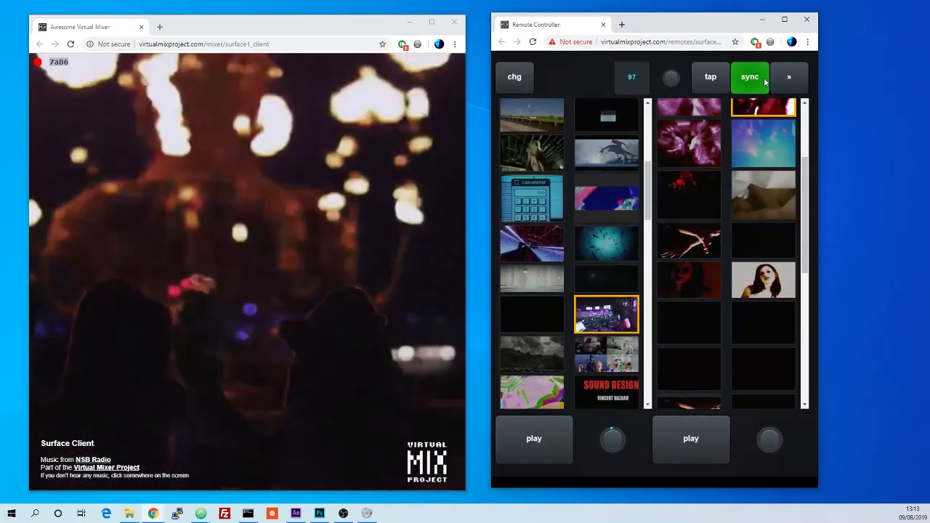
click(789, 77)
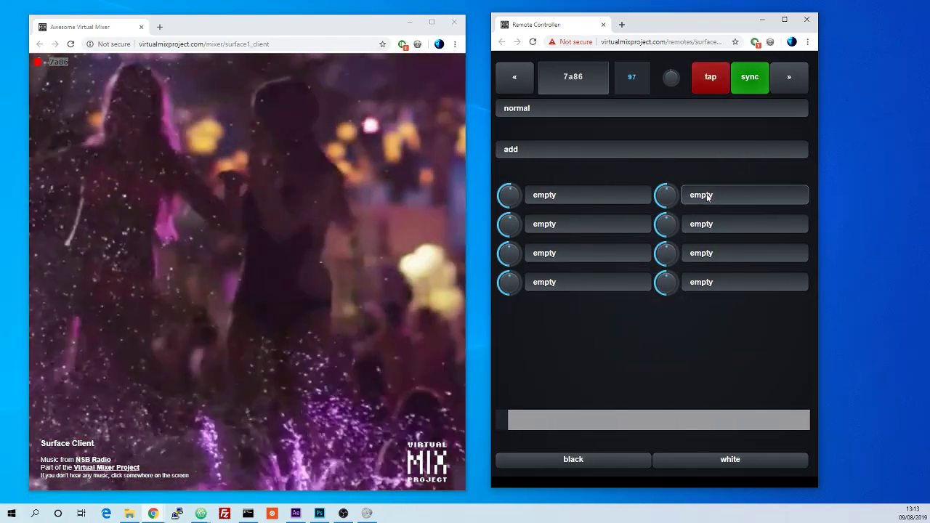
click(479, 221)
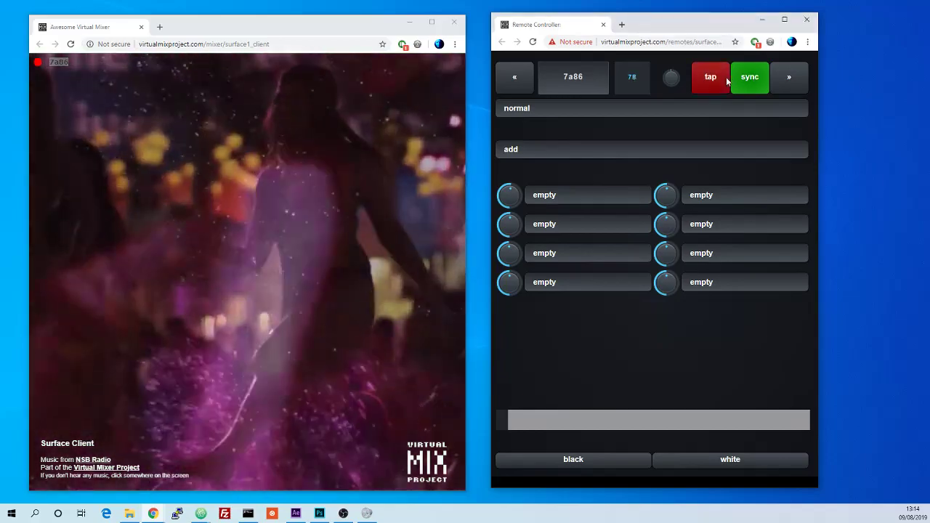
Step: Tap in a new beat tempo of about 63 BPM using repeated taps
click(718, 80)
click(720, 83)
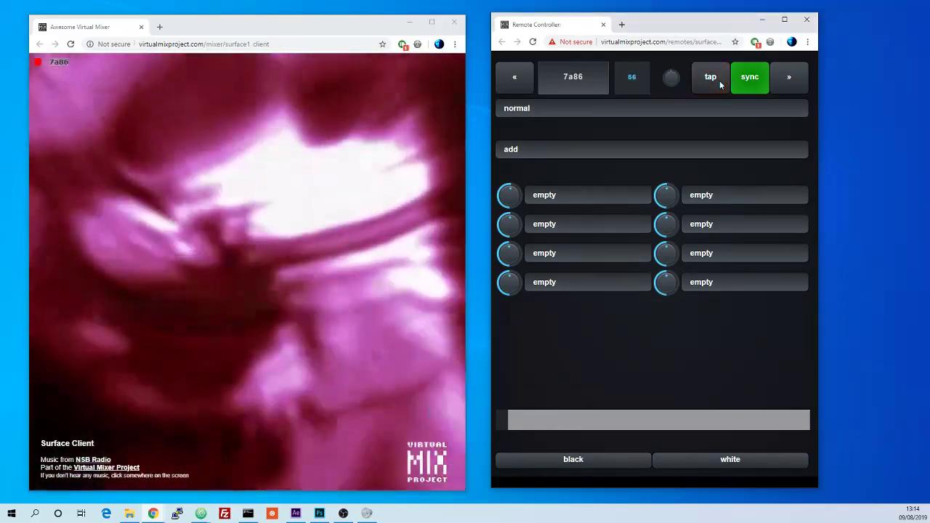
click(720, 83)
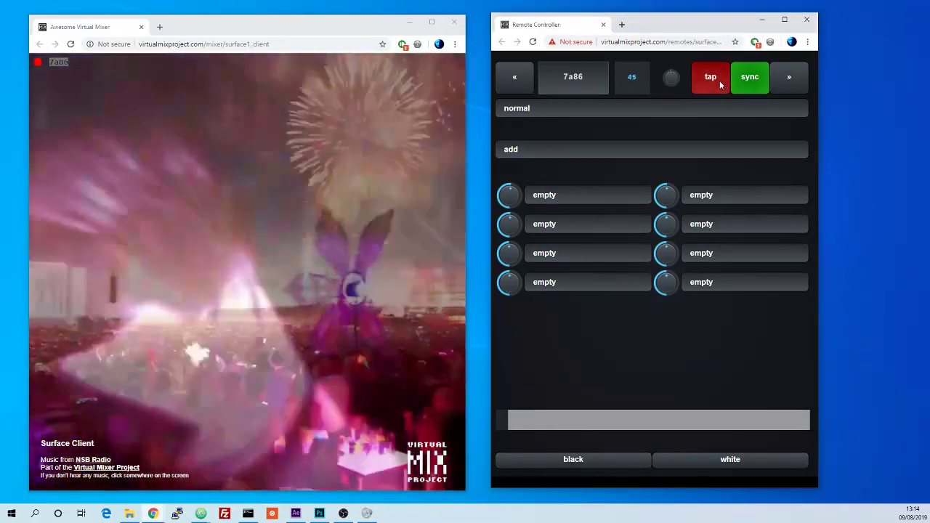
click(719, 83)
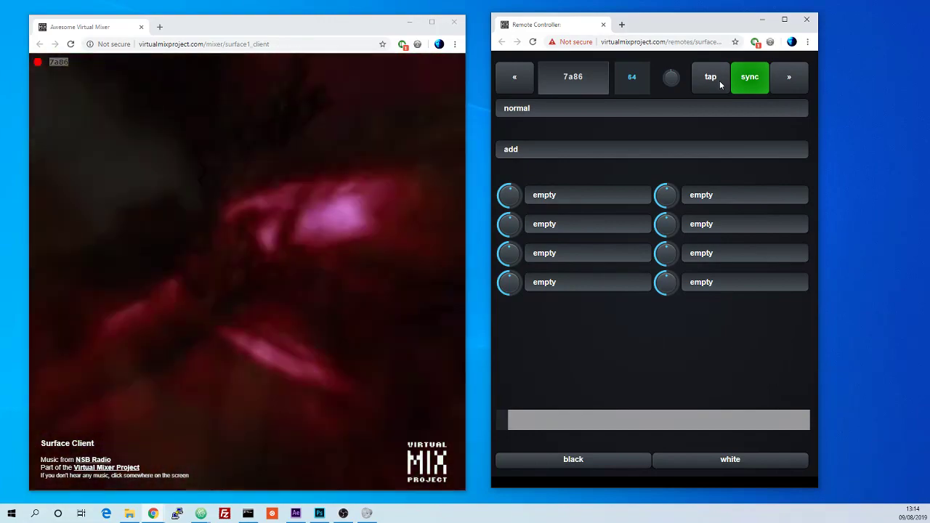
click(720, 85)
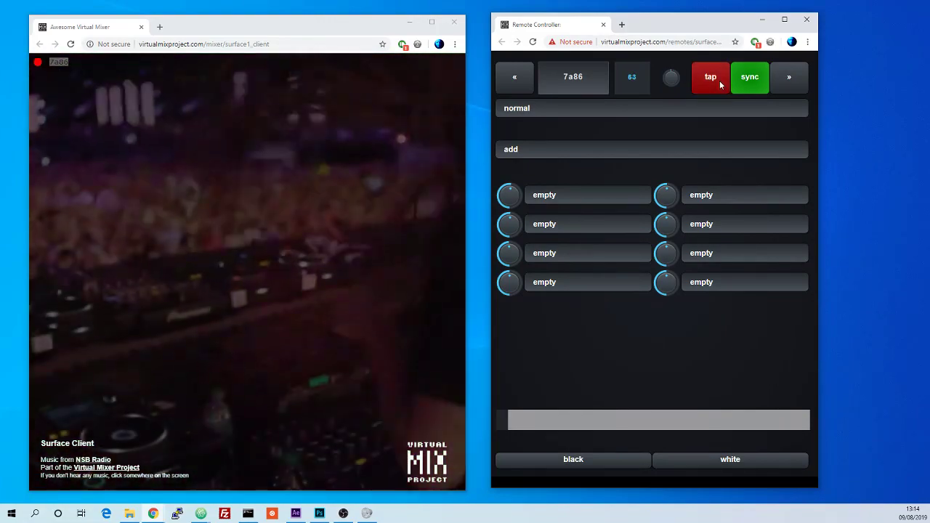
Step: Change the mix preset to hard, then to non dark
click(626, 108)
click(614, 146)
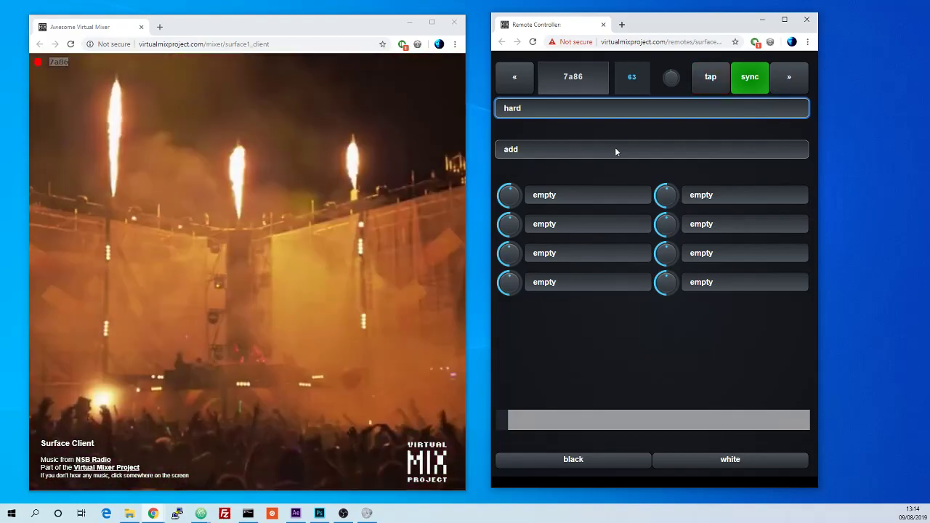
click(571, 109)
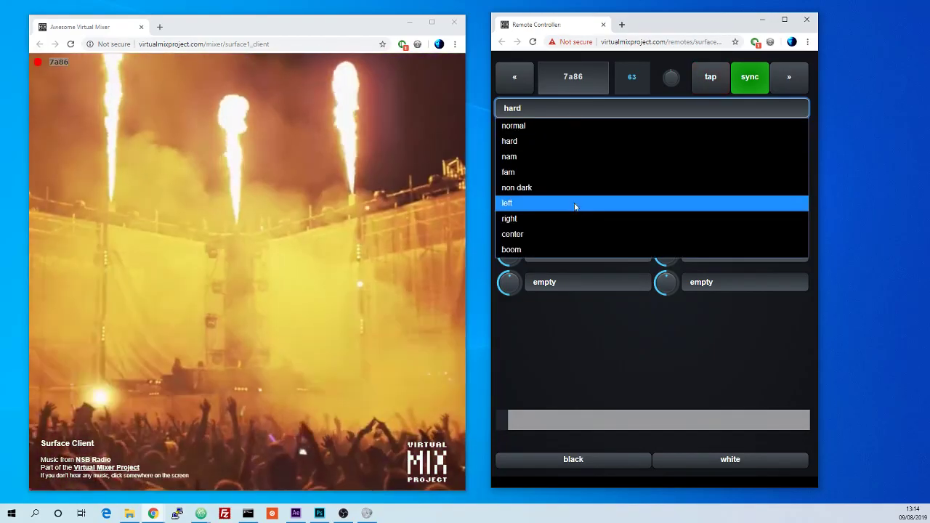
click(574, 187)
Step: Try the linear burn and color dodge blend modes, then set the blend mode to linear dodge
click(571, 149)
click(577, 247)
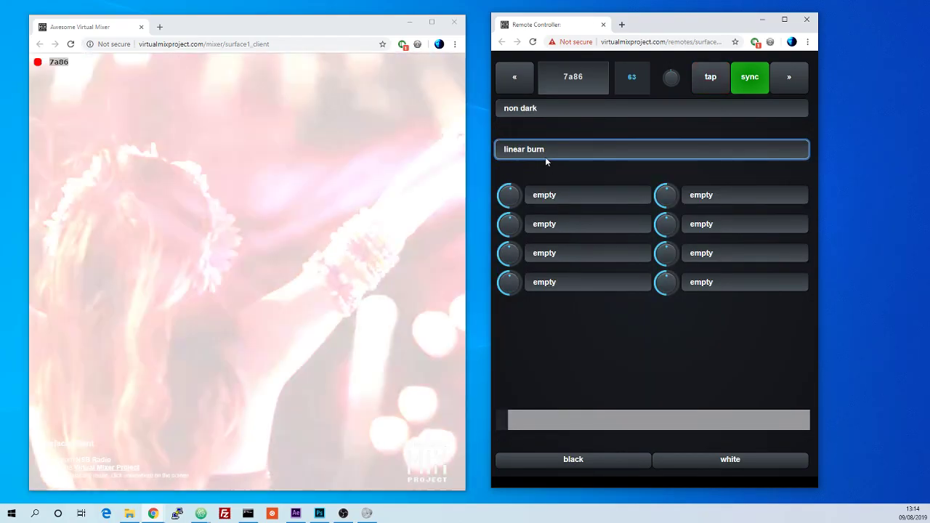
click(546, 155)
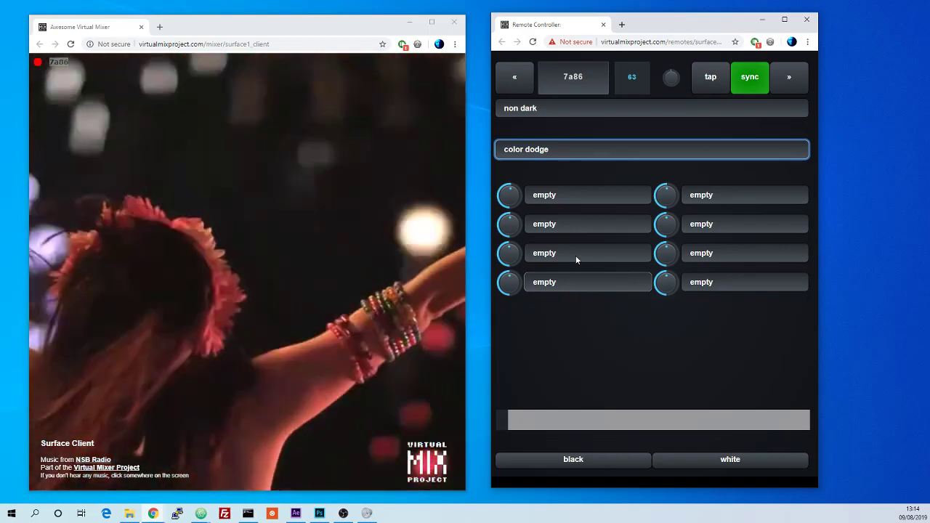
click(572, 148)
click(576, 308)
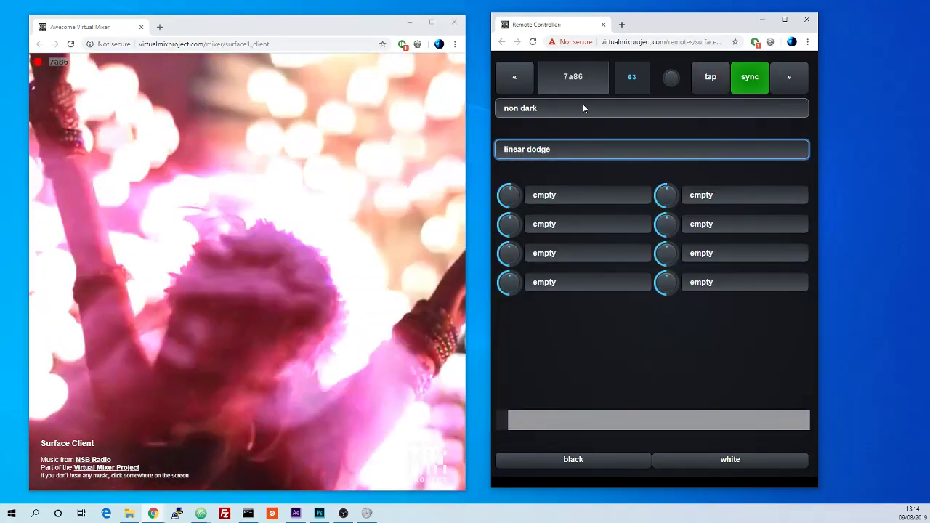
Step: Switch the mix preset between fam and nam, settling on fam
click(582, 108)
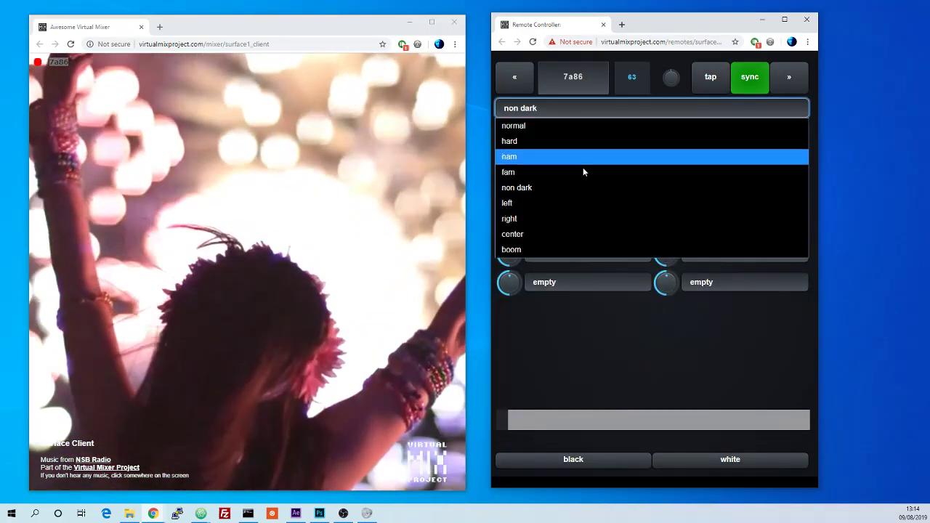
click(585, 172)
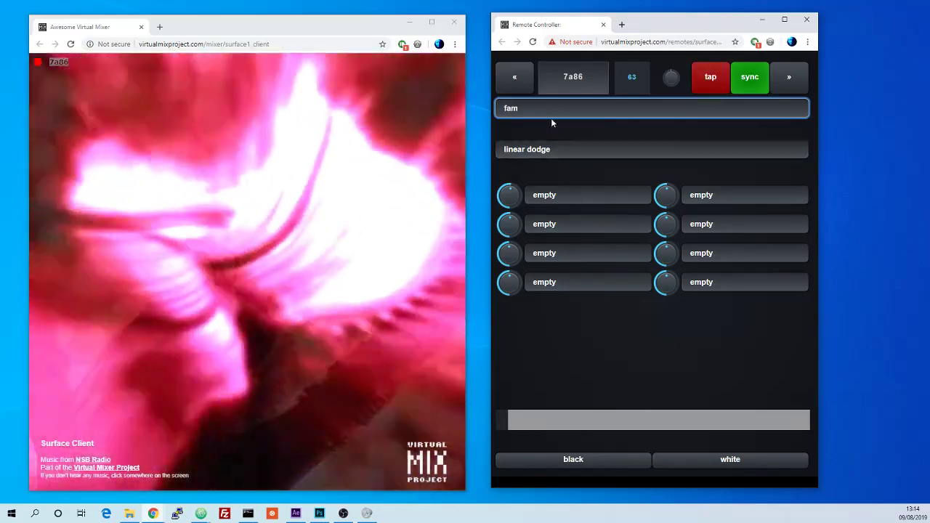
click(551, 112)
click(553, 156)
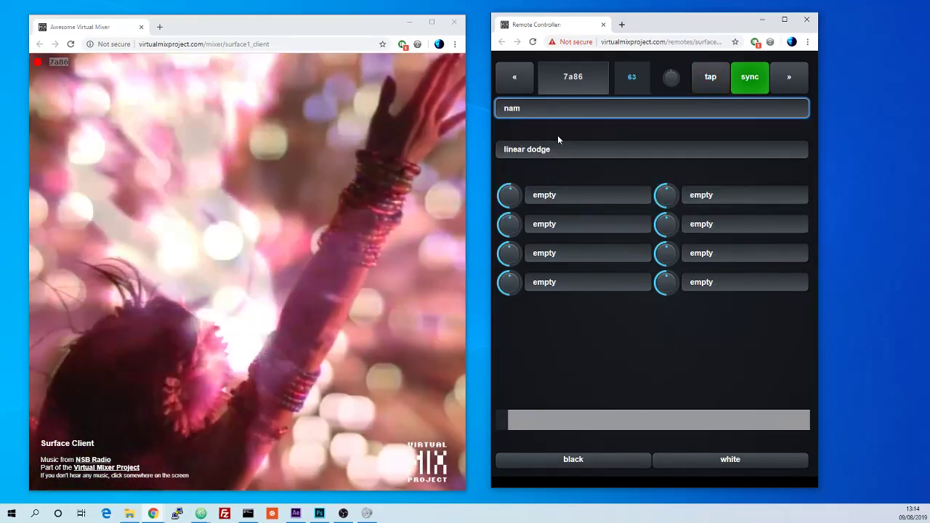
click(554, 112)
click(553, 171)
Step: Set the blend mode to darken, then to linear burn
click(577, 146)
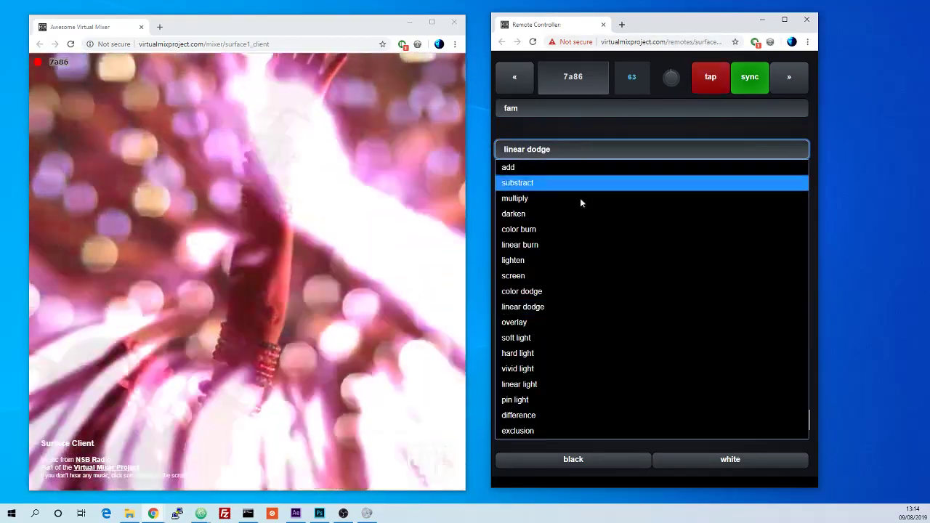
click(582, 214)
click(577, 149)
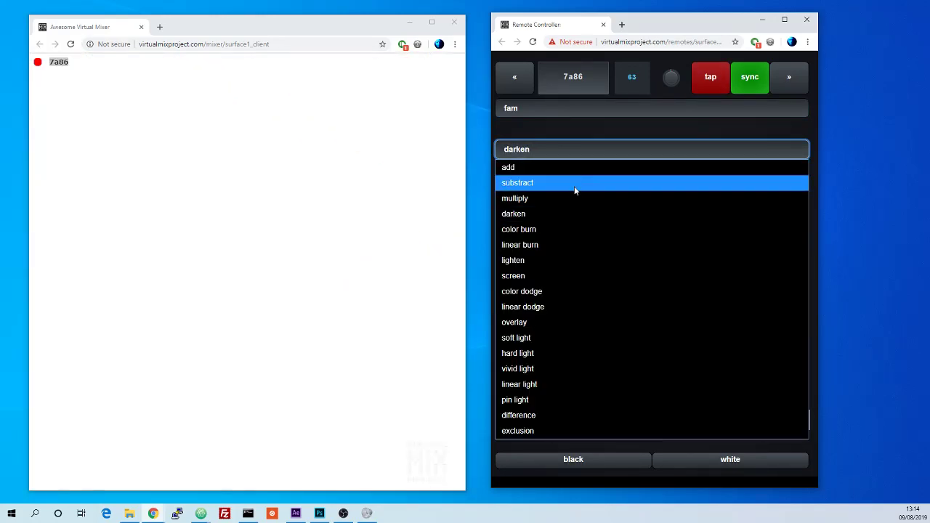
click(576, 245)
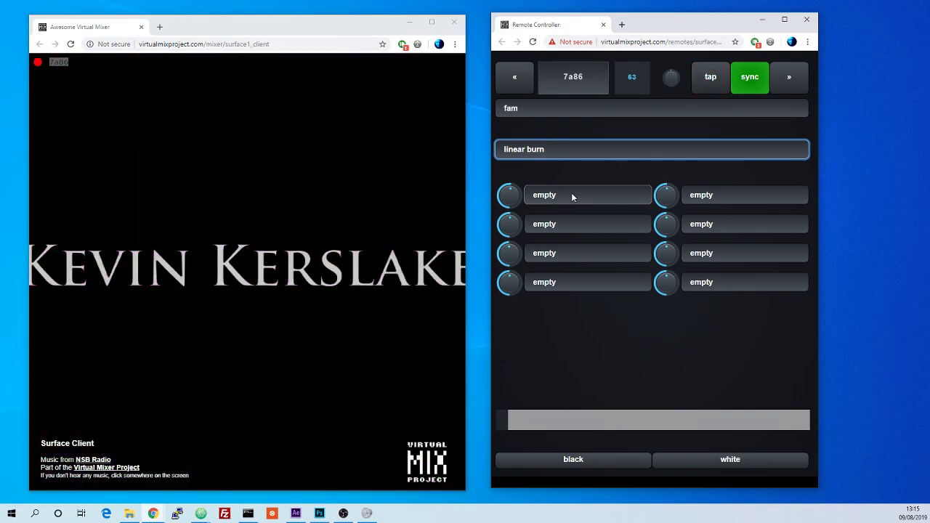
Step: Set the blend mode back to add and tap the tempo up to 130 BPM
click(538, 107)
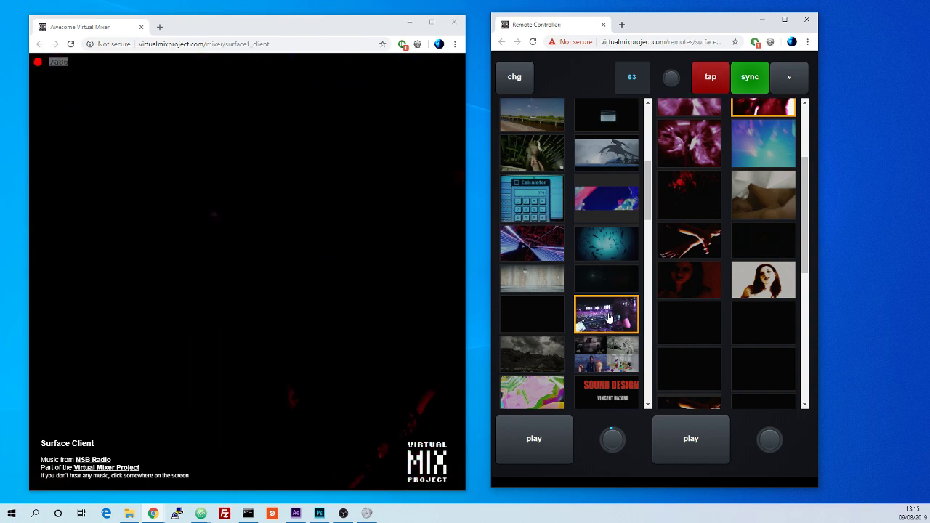
click(796, 81)
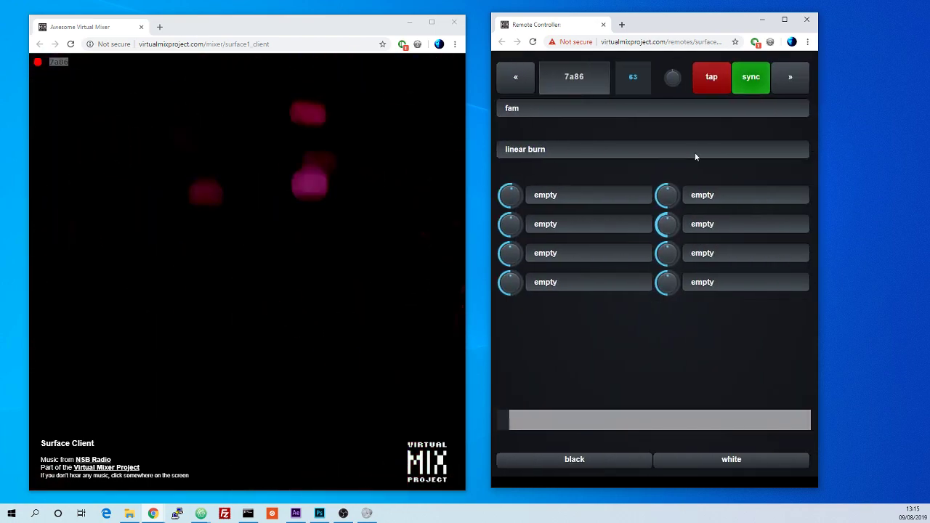
click(654, 150)
click(607, 169)
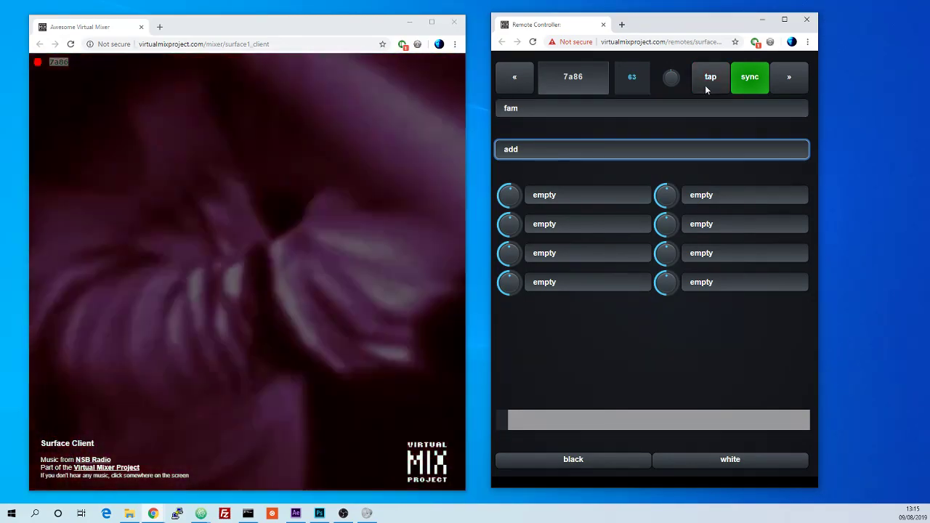
click(706, 90)
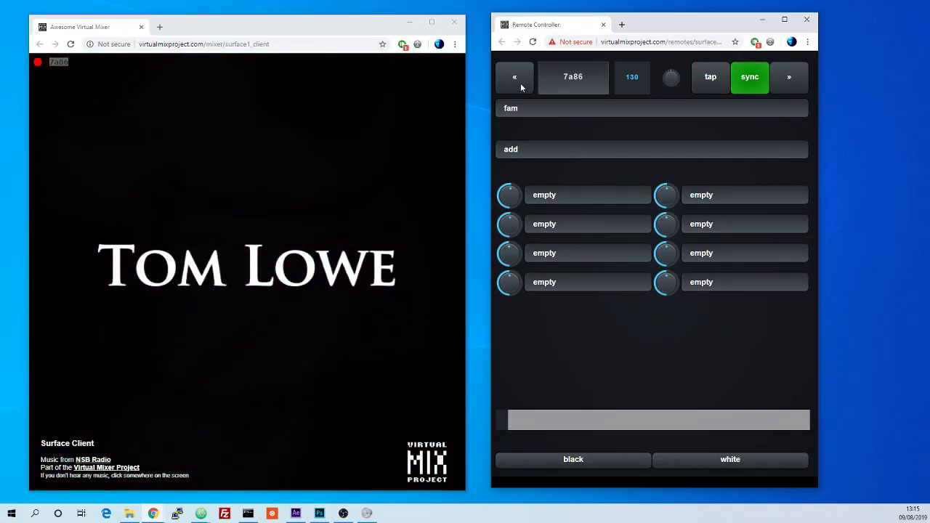
Step: Load the pink-and-blue abstract clip onto the first deck
click(521, 87)
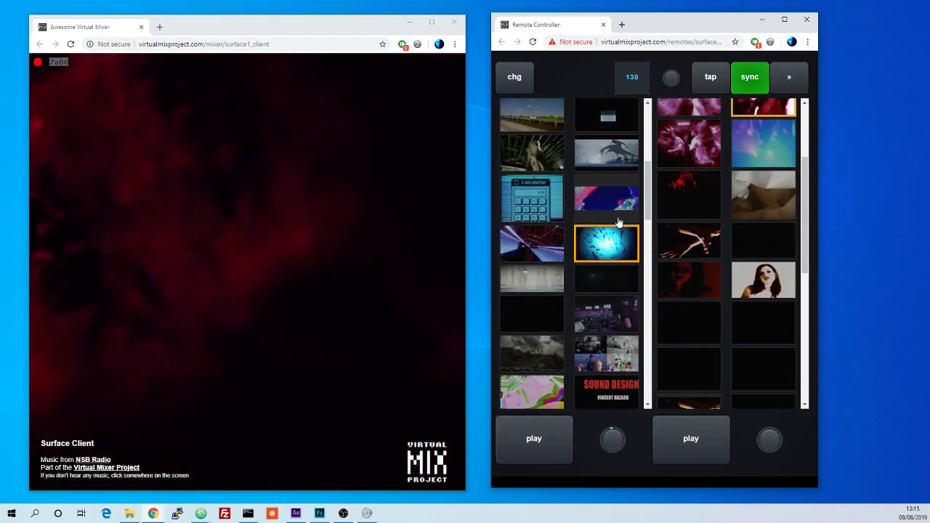
click(614, 207)
click(789, 76)
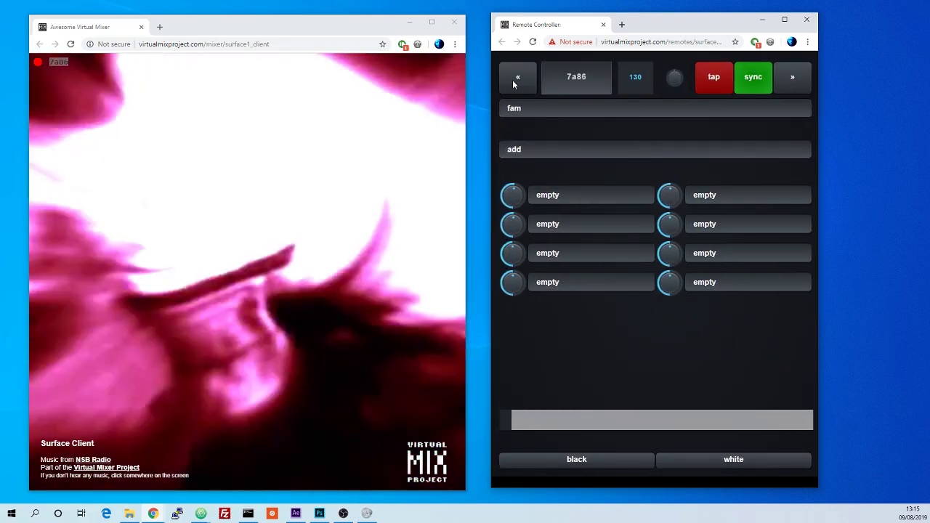
click(512, 79)
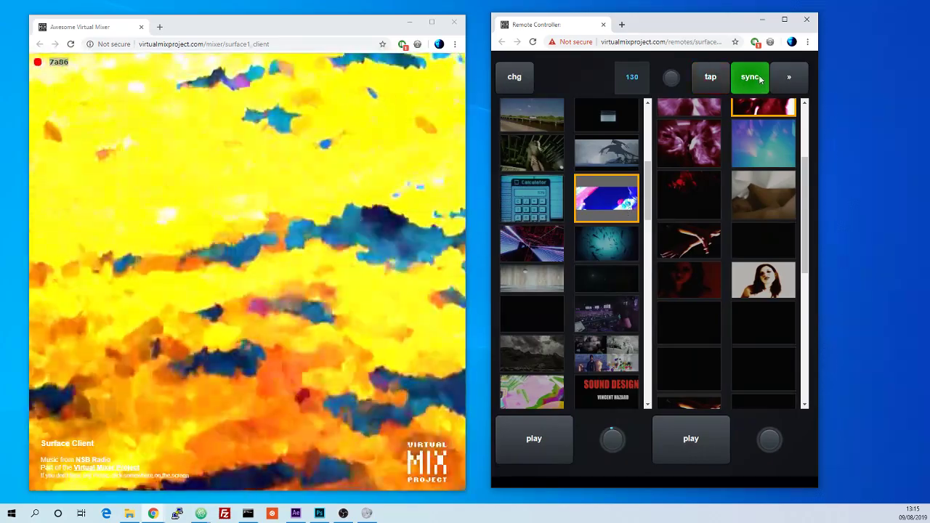
Step: Try the negative 5 effect on the second deck's first effect slot, then reset that slot to empty
click(779, 79)
click(722, 199)
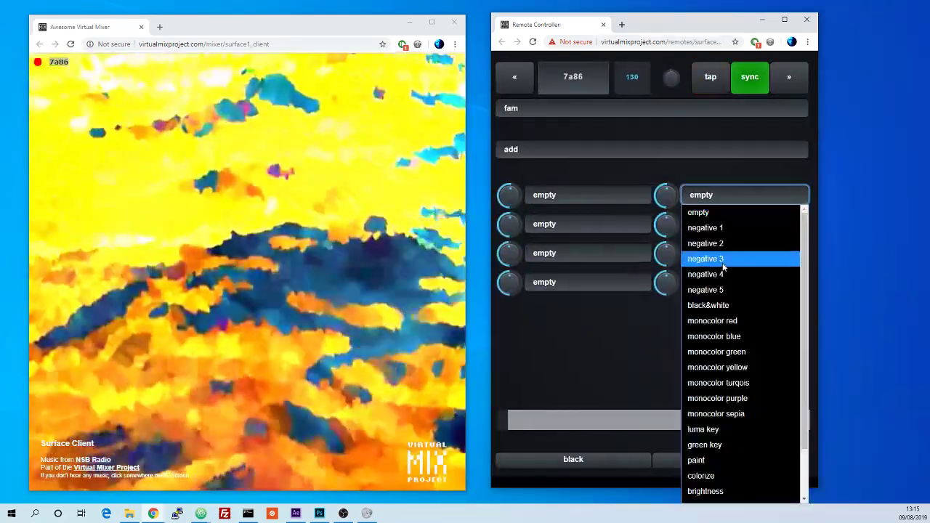
click(726, 288)
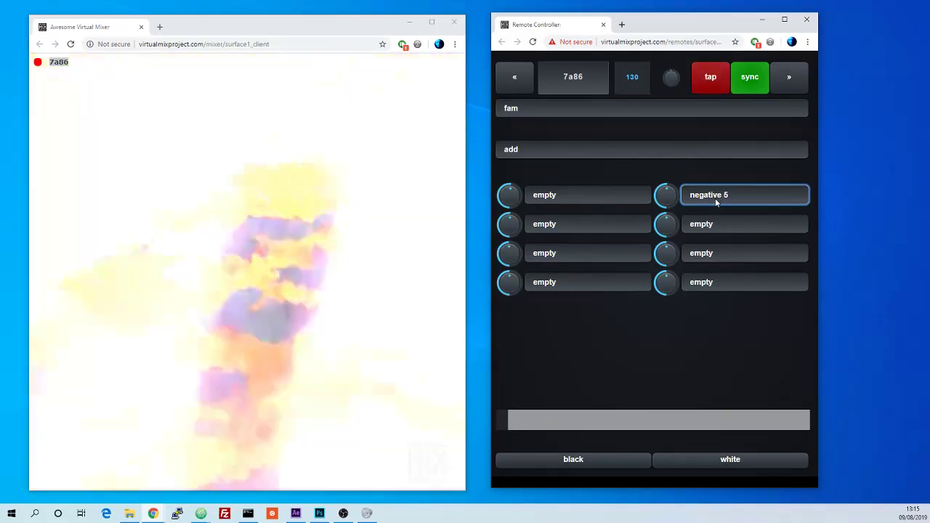
click(715, 198)
click(712, 211)
Step: Set the first deck's first effect slot to negative 4, after briefly trying negative 5
click(624, 197)
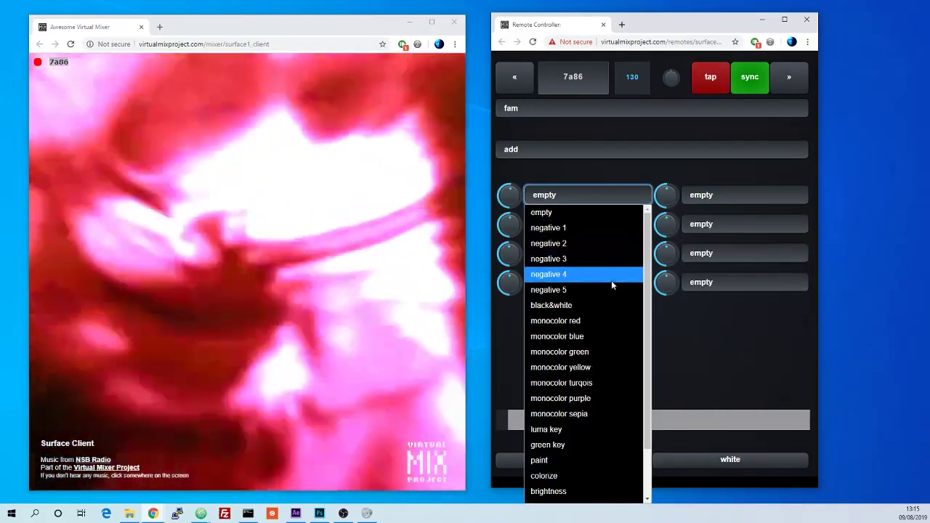
click(612, 288)
click(608, 202)
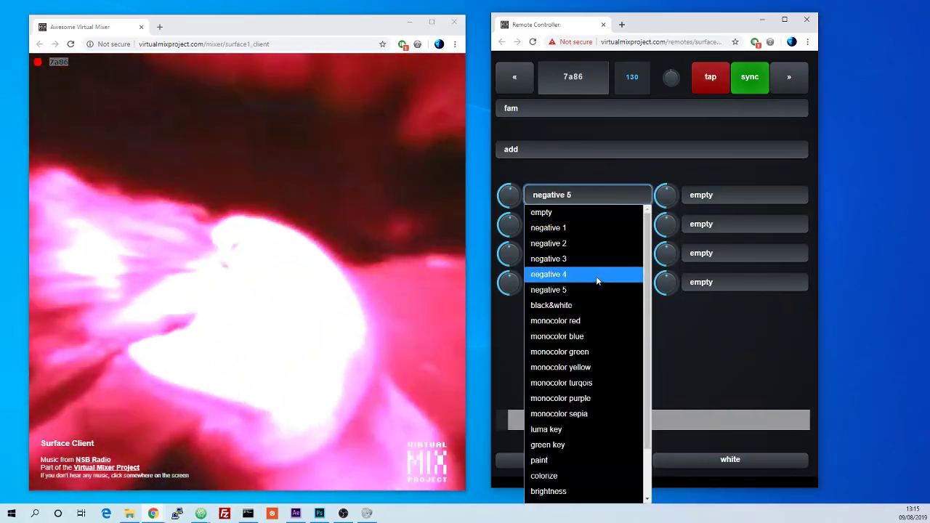
click(596, 280)
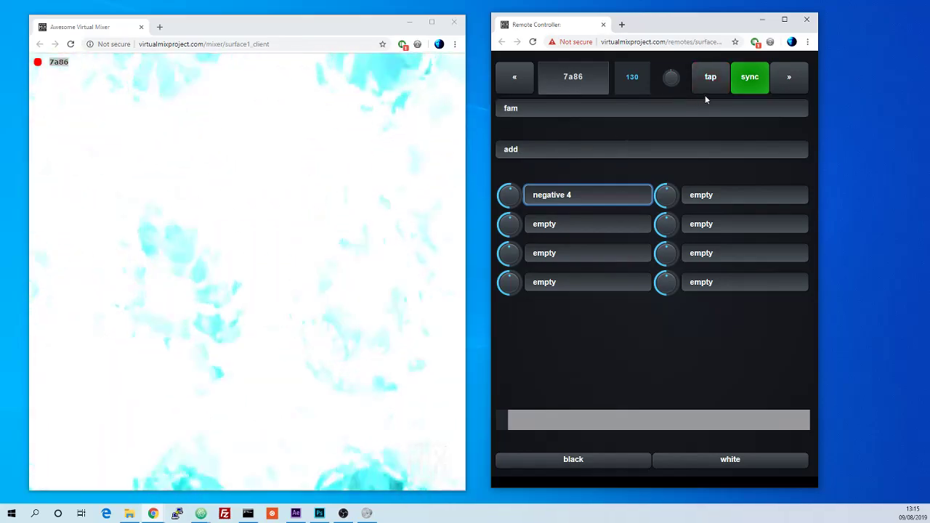
Step: Tap the tempo down to 107 BPM and switch the mix preset to normal
click(707, 80)
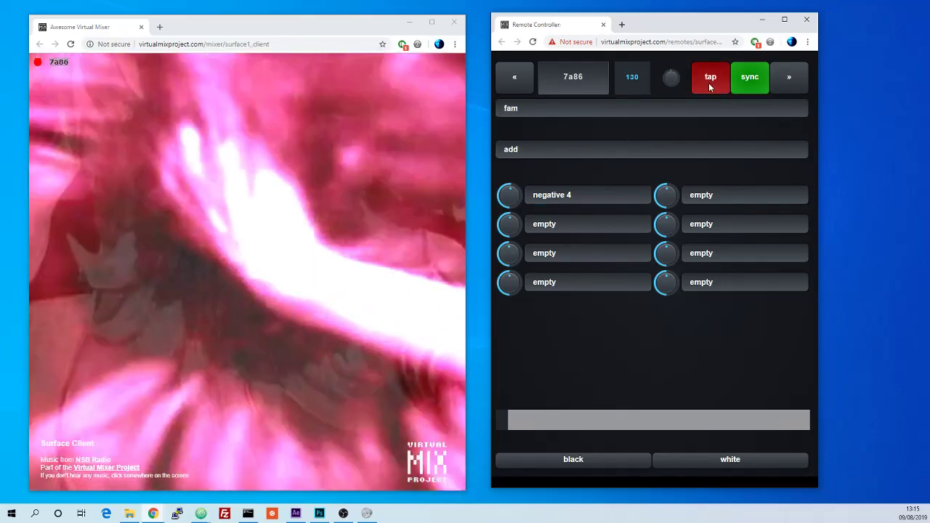
click(708, 83)
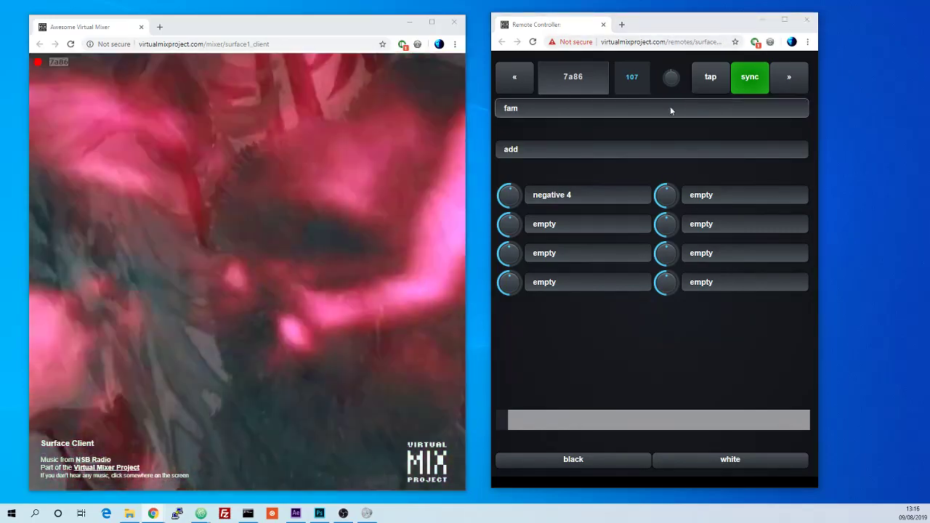
click(571, 112)
click(568, 122)
Step: Load the Elsa snow clip onto the first deck and a black clip onto the second deck
click(529, 86)
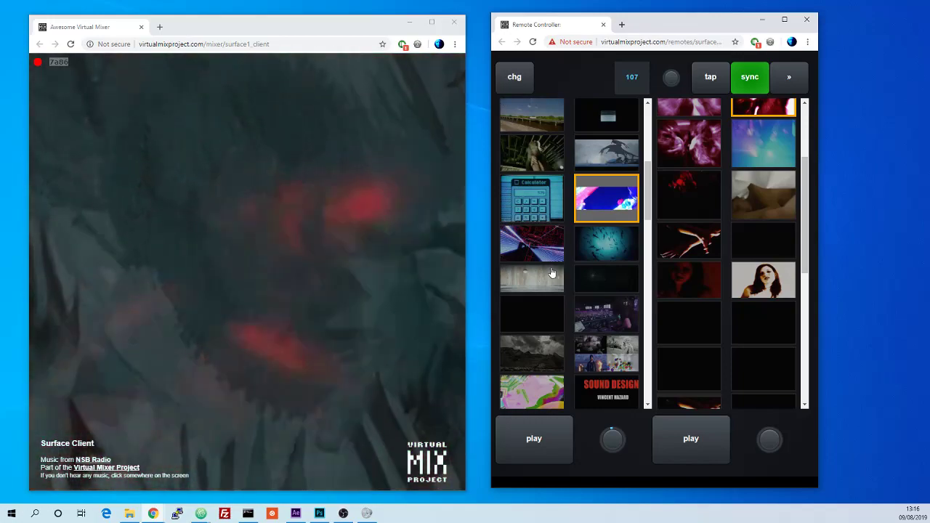
scroll(581, 231, up, 4)
click(627, 237)
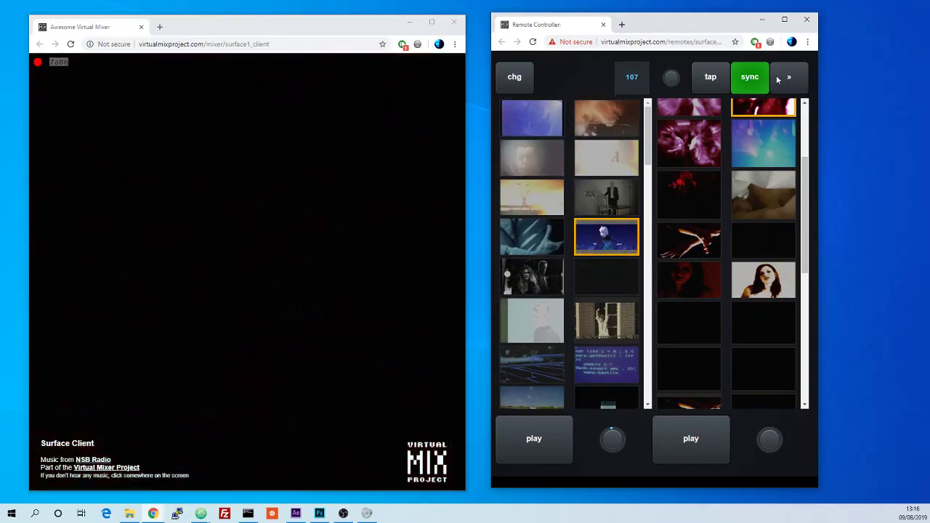
scroll(776, 242, up, 2)
scroll(756, 235, down, 6)
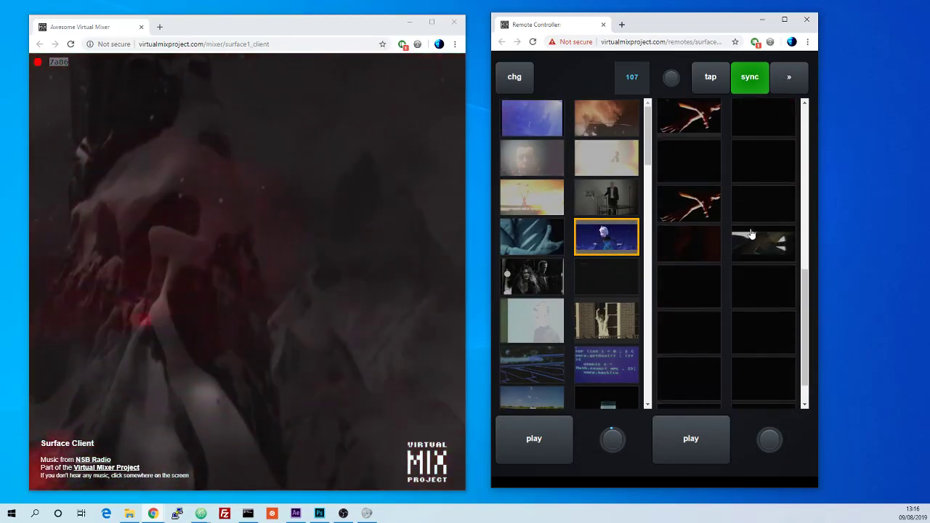
click(757, 177)
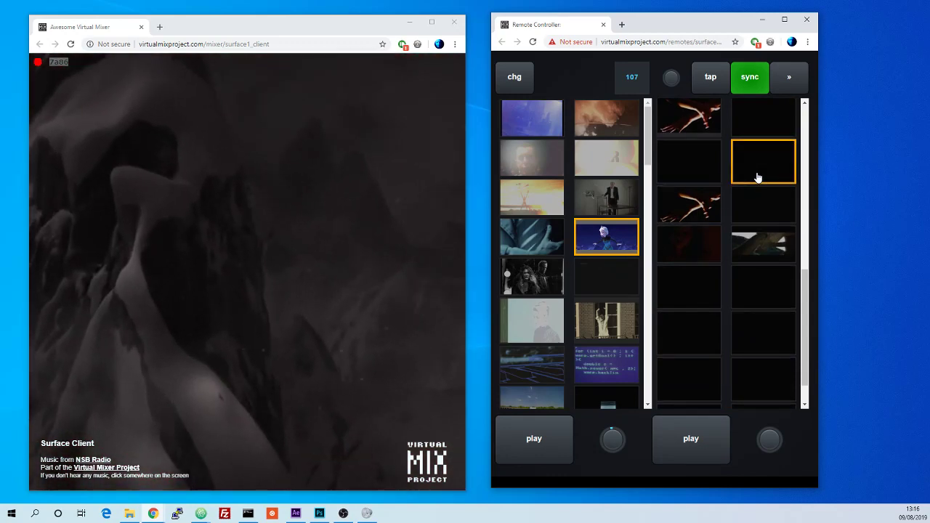
Step: Reset the first deck's first effect slot to empty
click(778, 80)
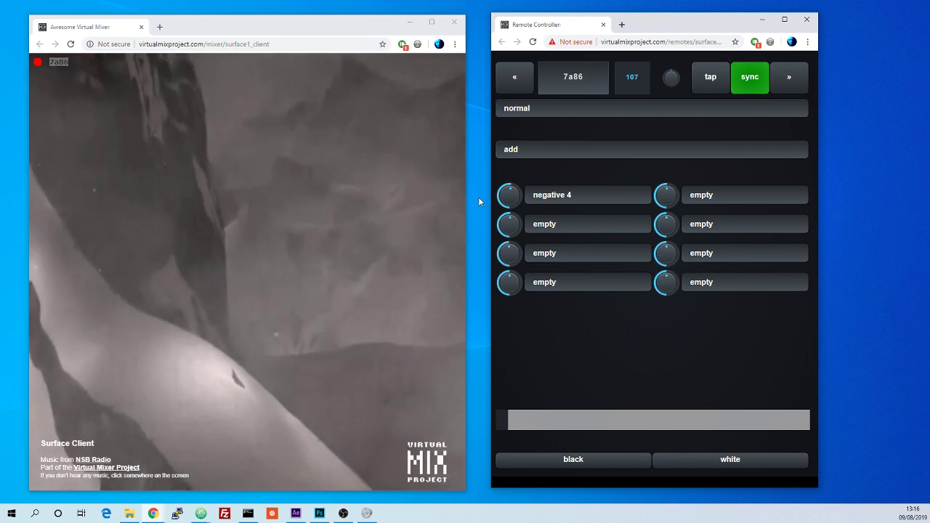
click(567, 195)
click(574, 215)
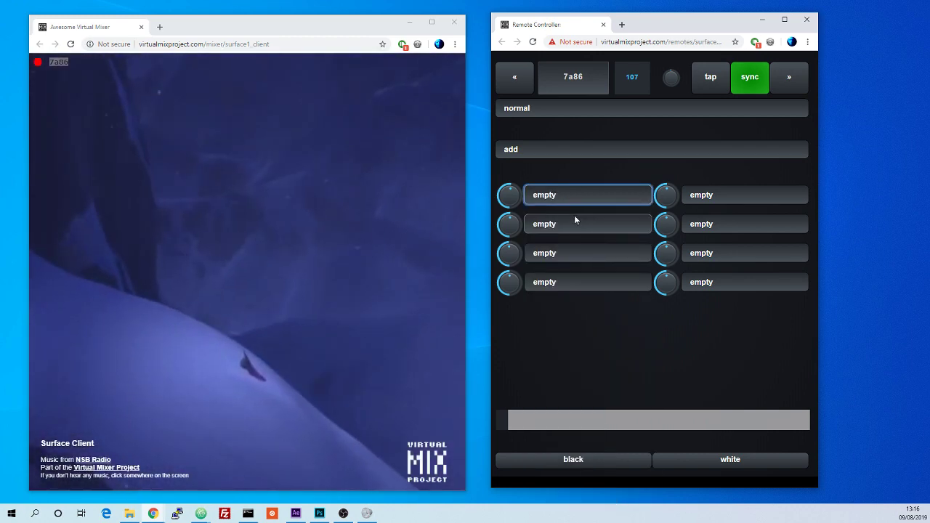
Step: Open the cue points page and widen the remote controller window
click(790, 81)
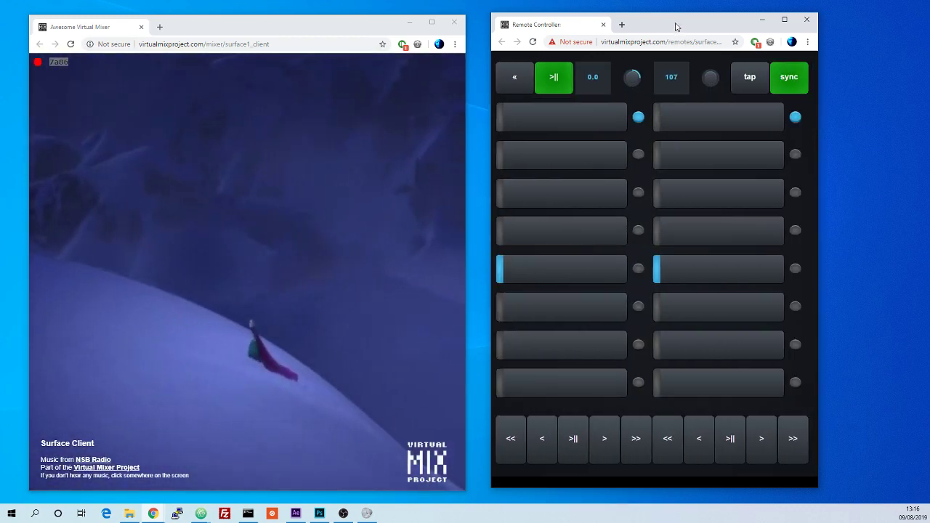
drag(675, 27, 670, 28)
drag(364, 28, 367, 24)
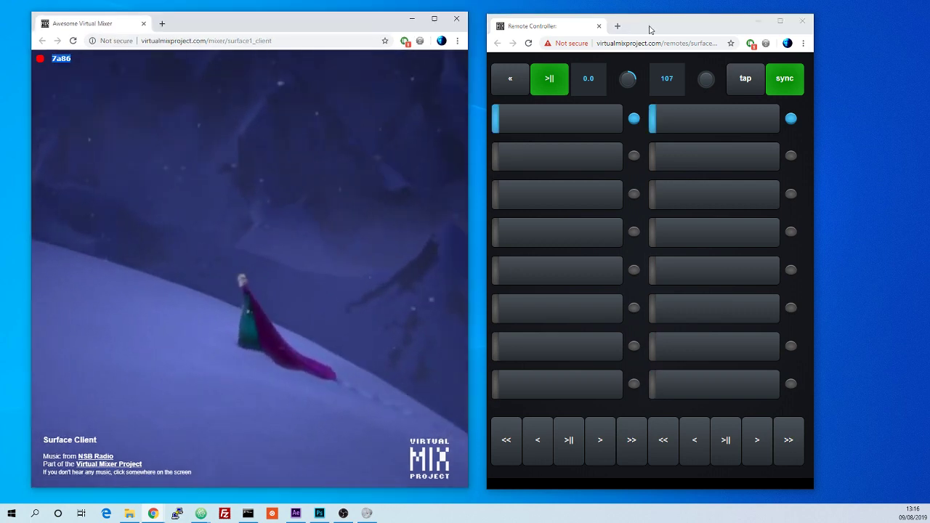
drag(649, 26, 651, 25)
drag(817, 174, 864, 174)
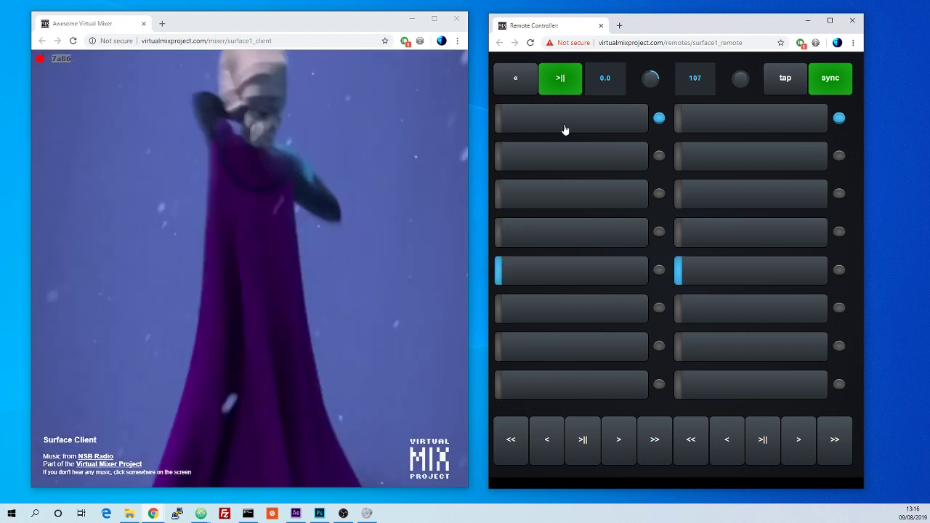
Step: Store a cue point in the first deck's top slot and tap the tempo up to 138 BPM
click(565, 130)
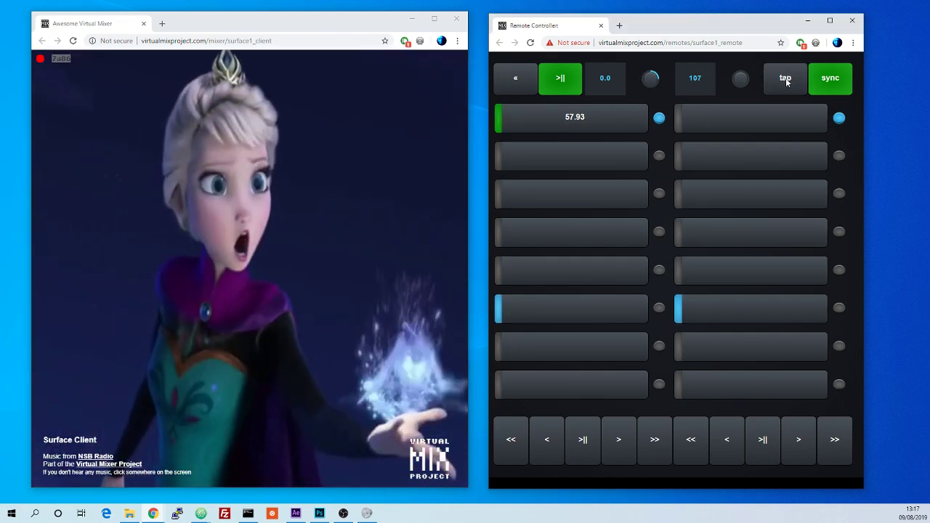
click(785, 78)
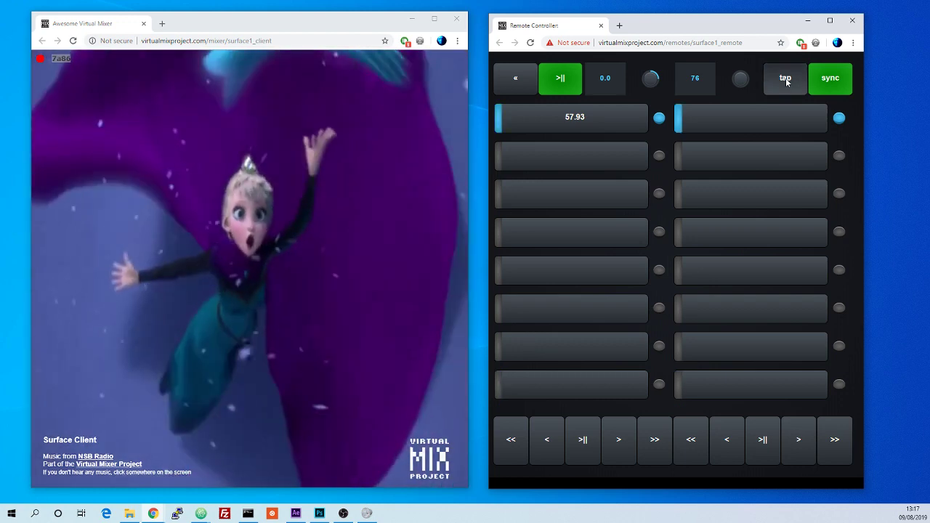
click(785, 77)
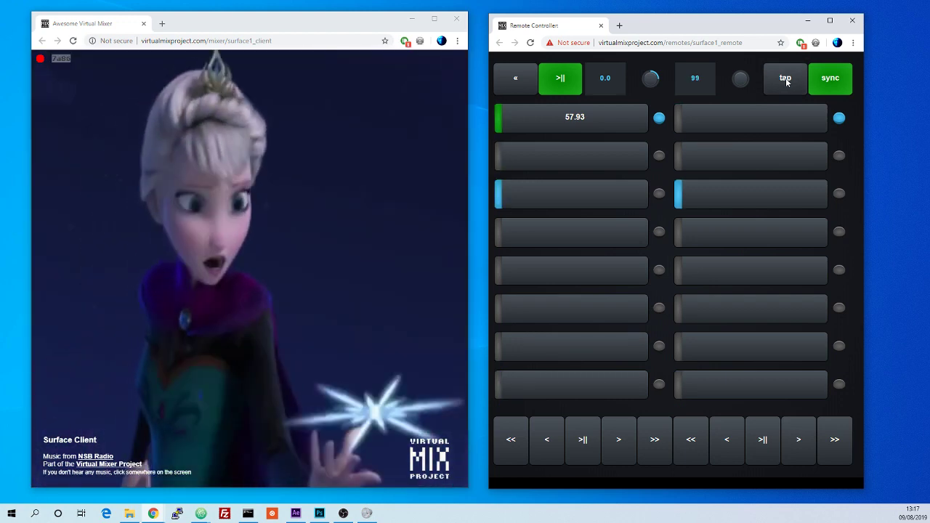
click(785, 78)
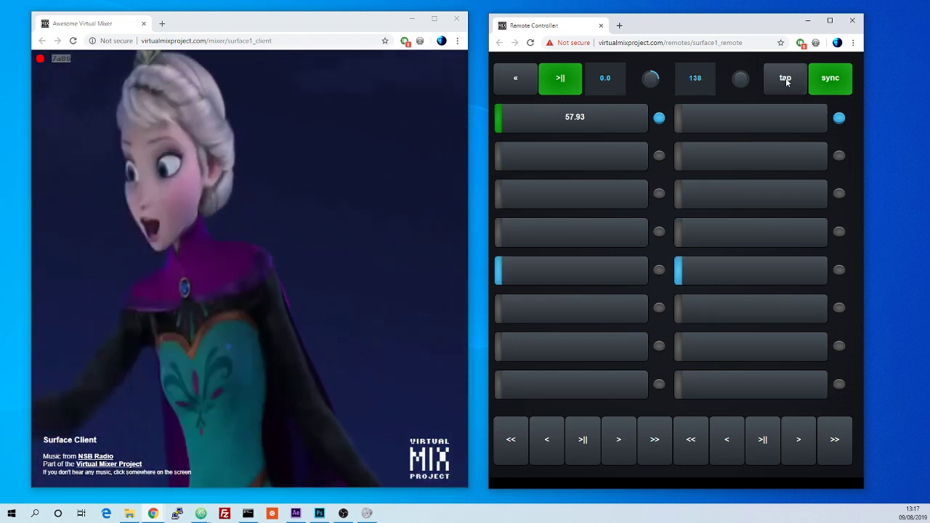
click(785, 78)
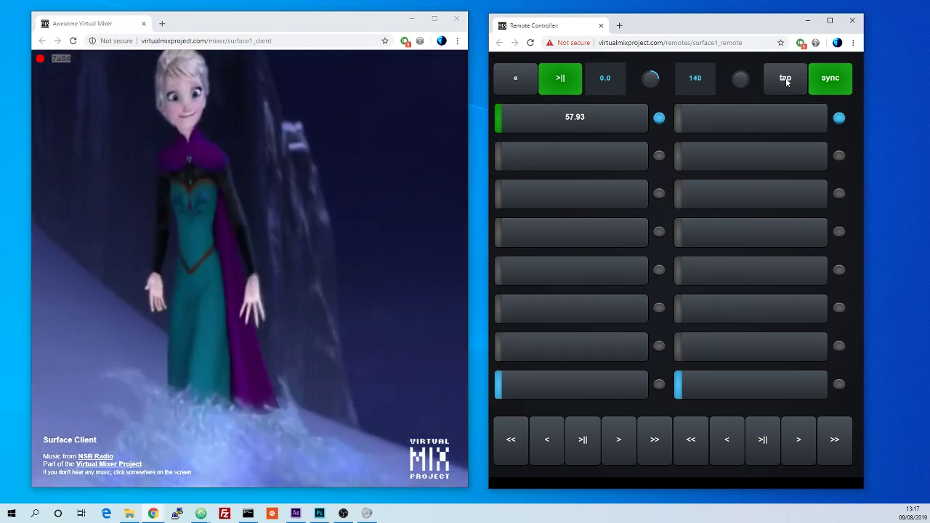
click(785, 77)
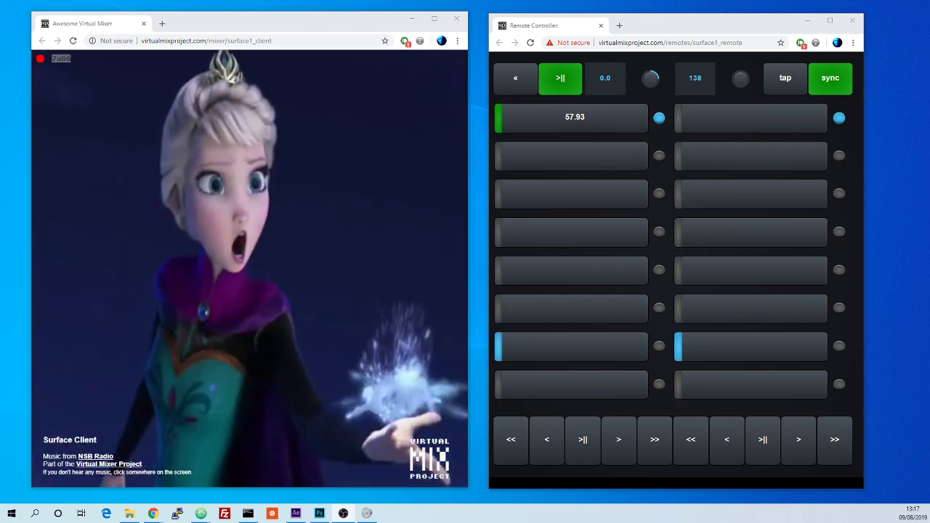
Step: Pause the first deck, store a cue point in its fifth slot, and resume playback
click(563, 83)
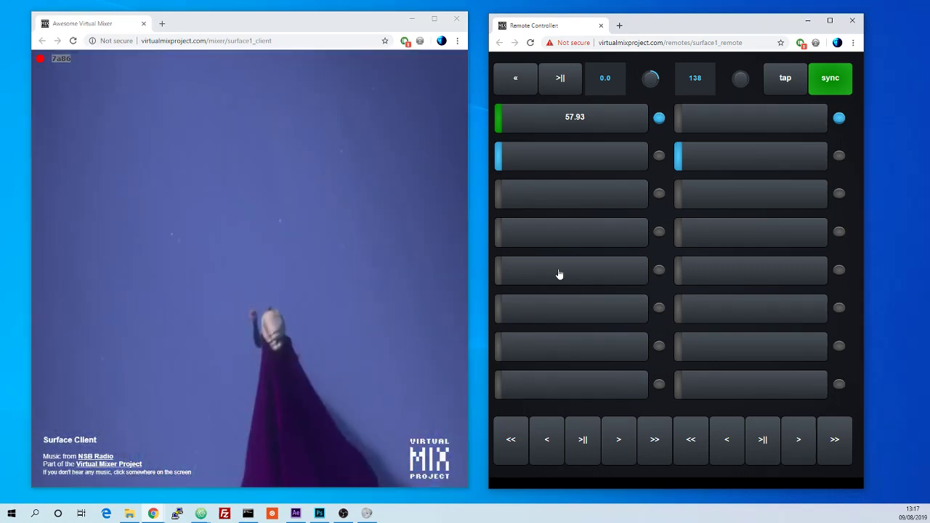
click(558, 274)
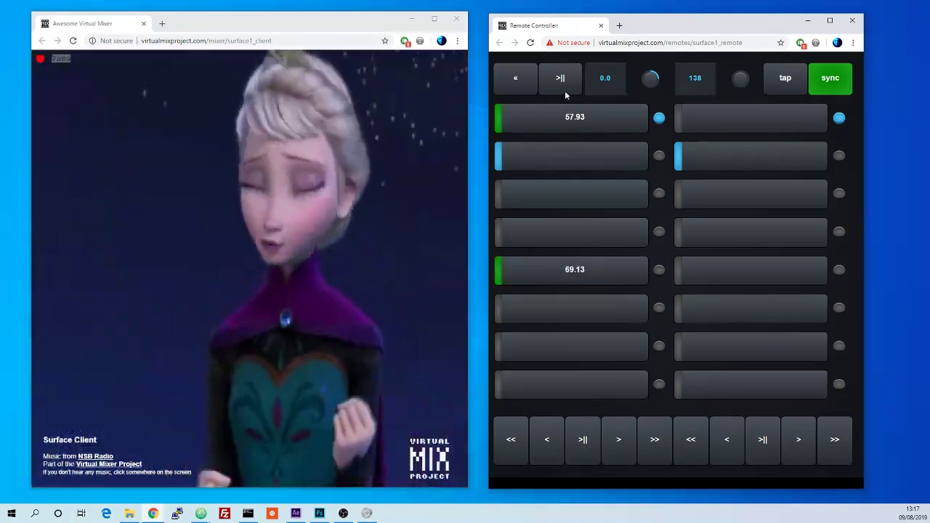
click(565, 91)
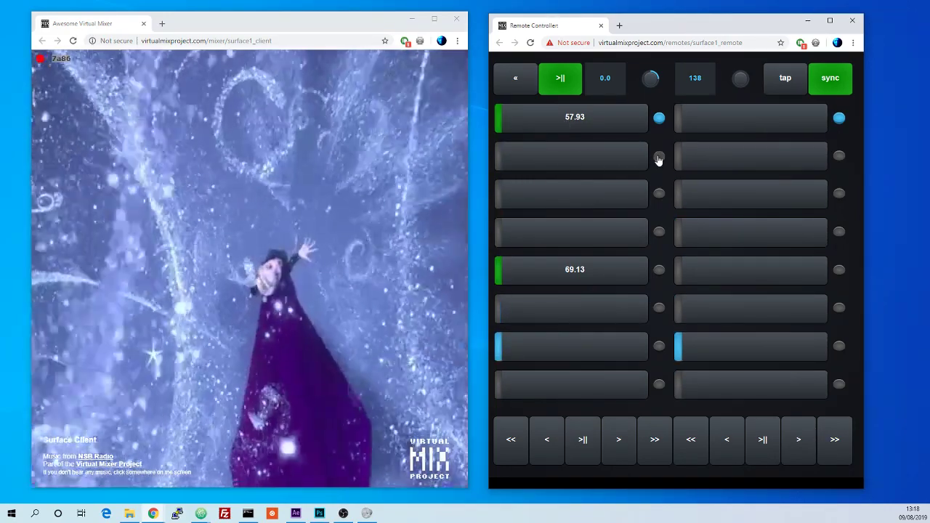
Step: Switch the first deck to its second cue bank, step forward and store new cue points there
click(658, 157)
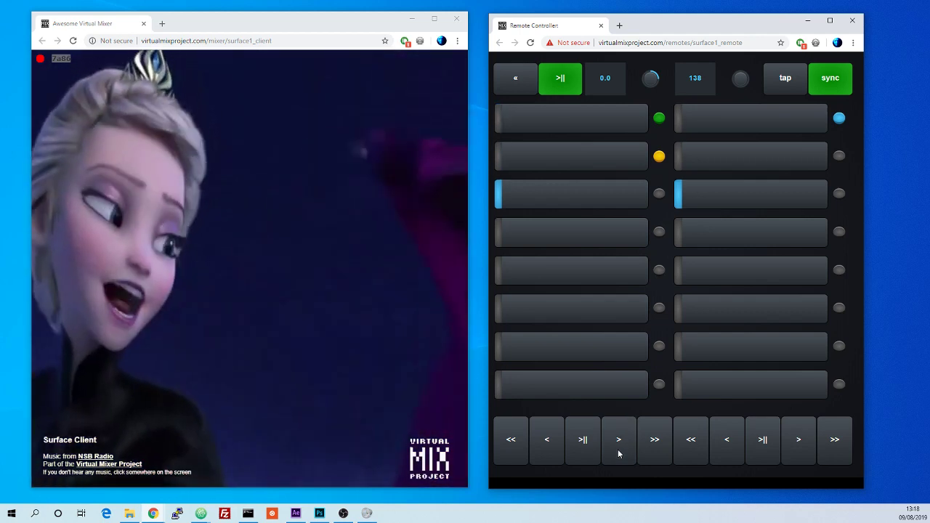
click(619, 443)
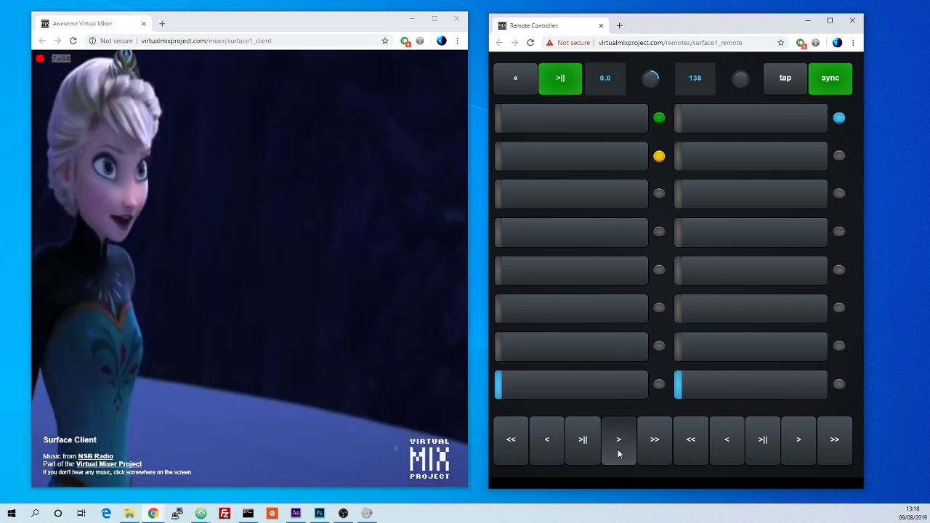
click(618, 443)
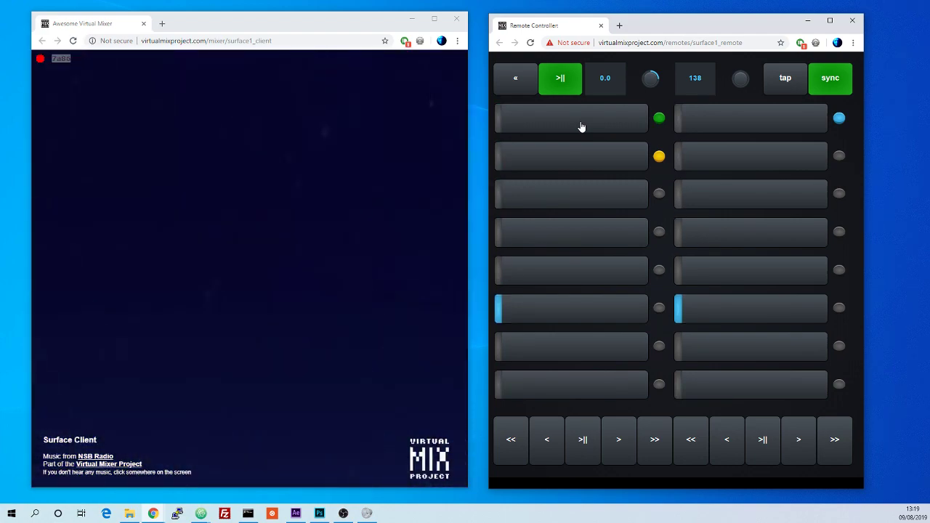
click(582, 128)
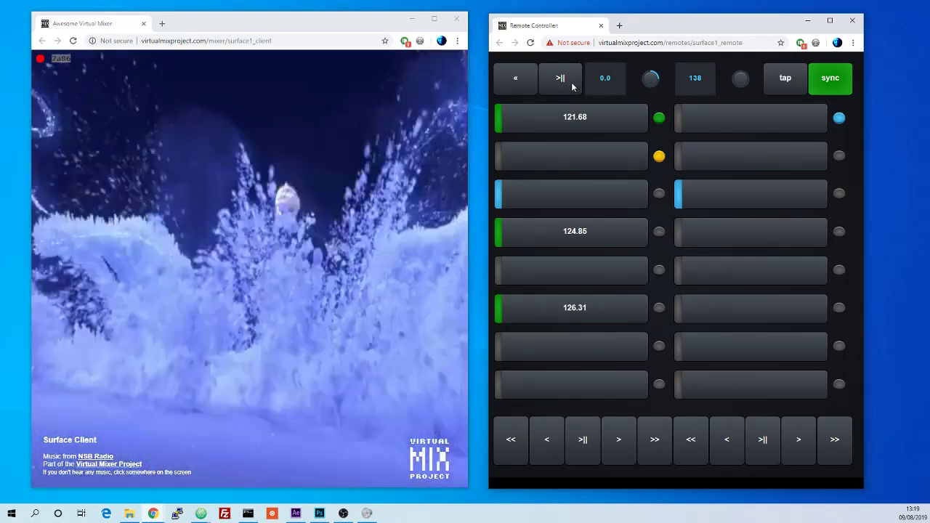
click(572, 86)
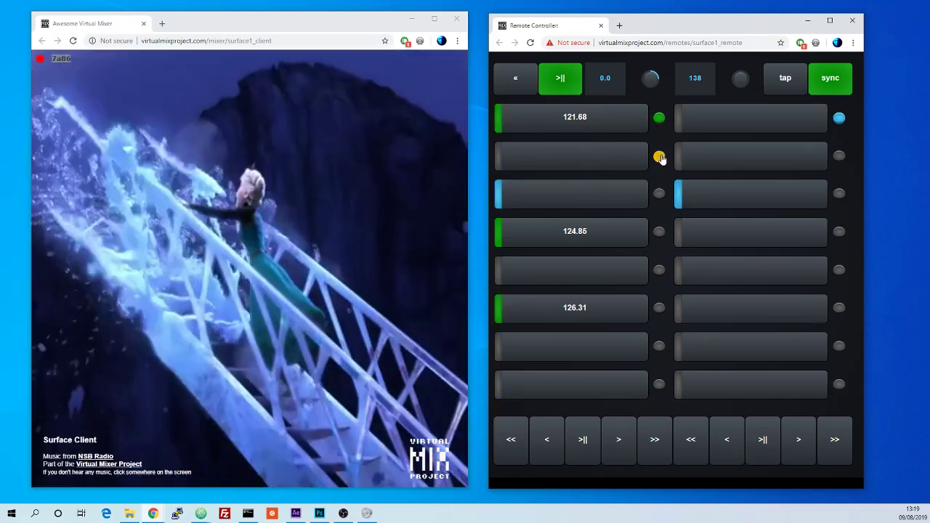
Step: Switch the first deck back to its first cue bank
click(659, 157)
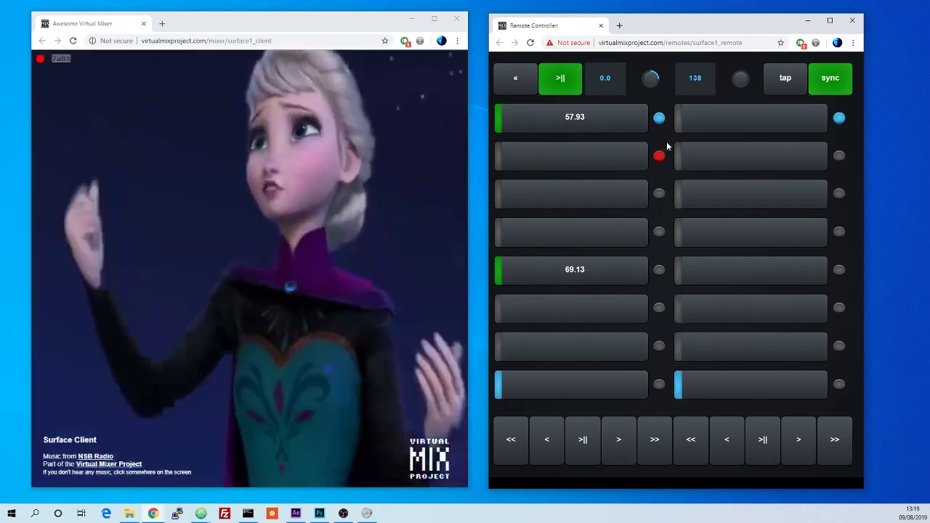
click(660, 153)
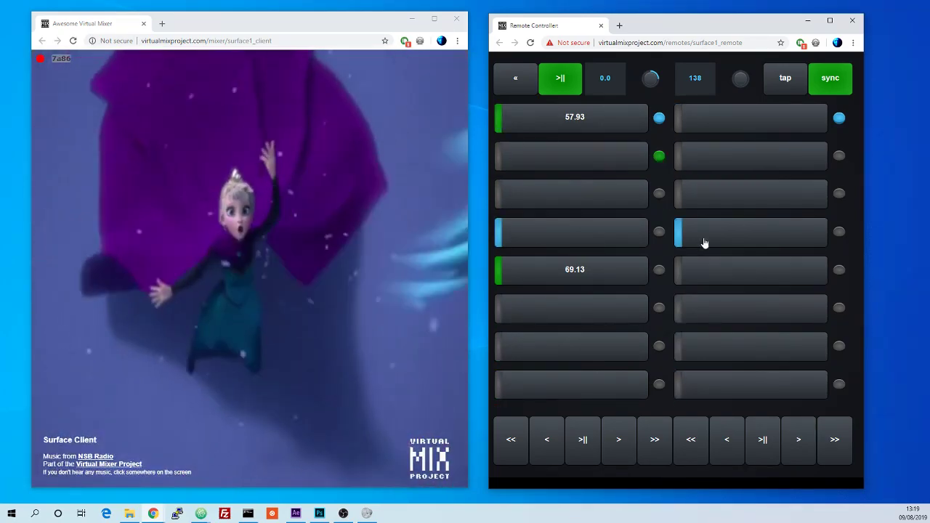
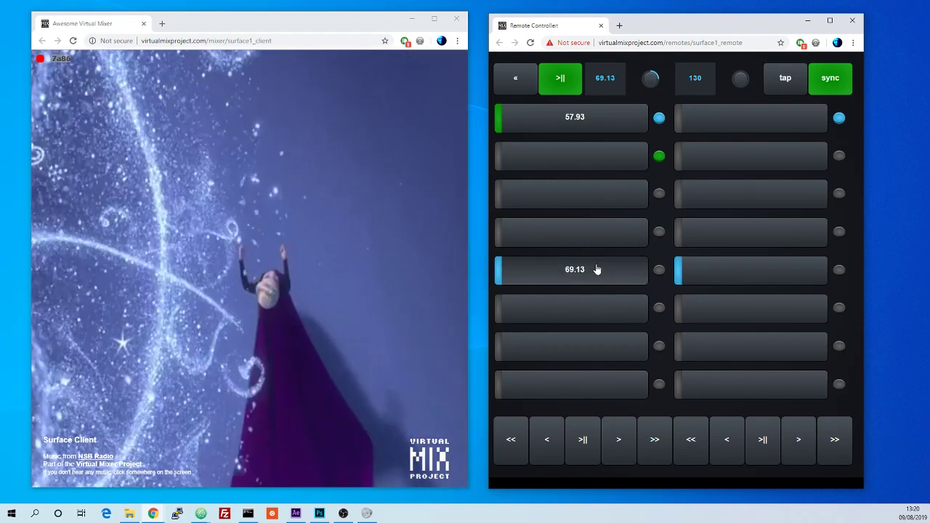
Step: Jump the first deck to its stored cue points, nudging the playback position with the jog knob
click(595, 270)
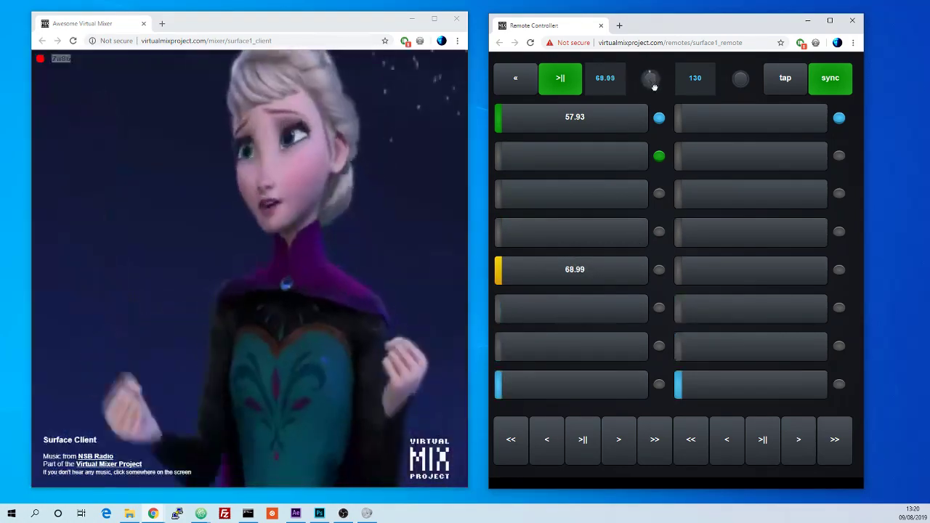
drag(654, 87, 651, 81)
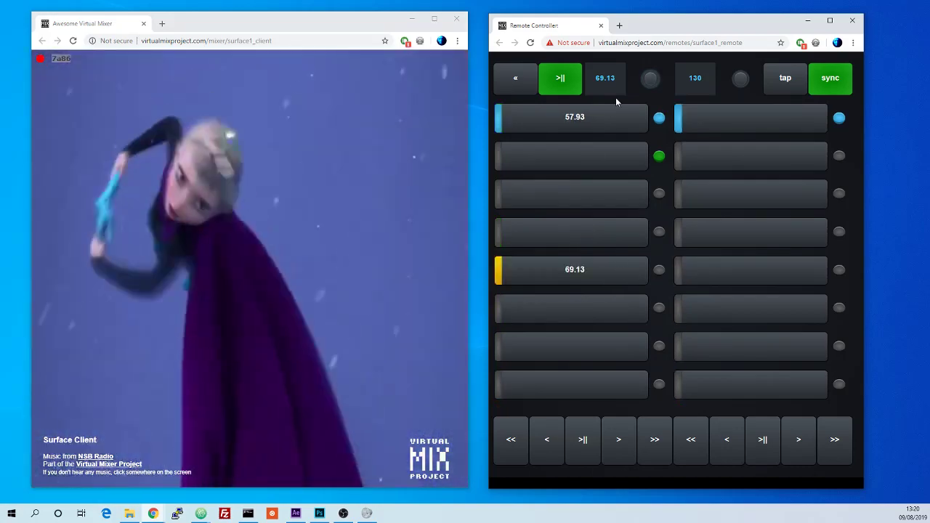
click(587, 283)
click(601, 279)
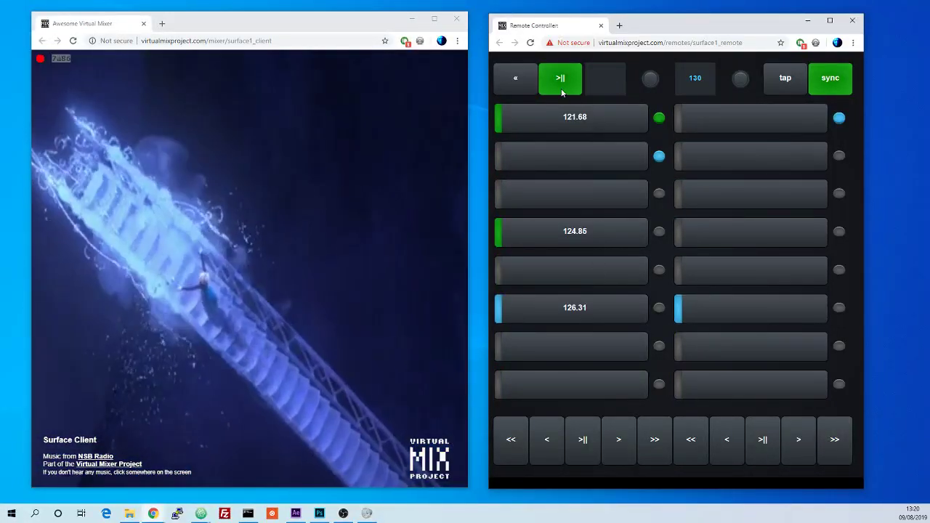
Step: Pause the first deck, clear the cue points stored in both of its cue banks, and resume playback
click(561, 90)
click(660, 122)
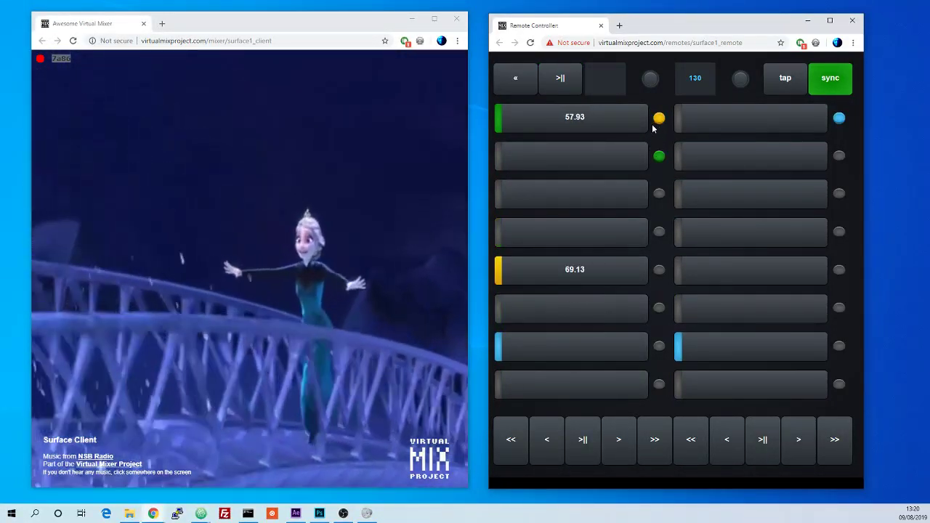
click(583, 126)
click(587, 267)
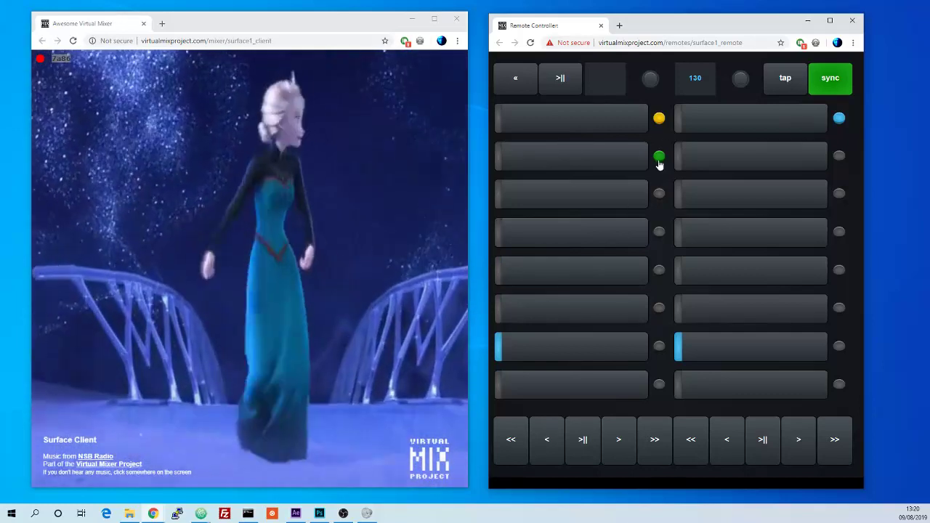
click(659, 156)
click(606, 125)
click(588, 238)
click(589, 310)
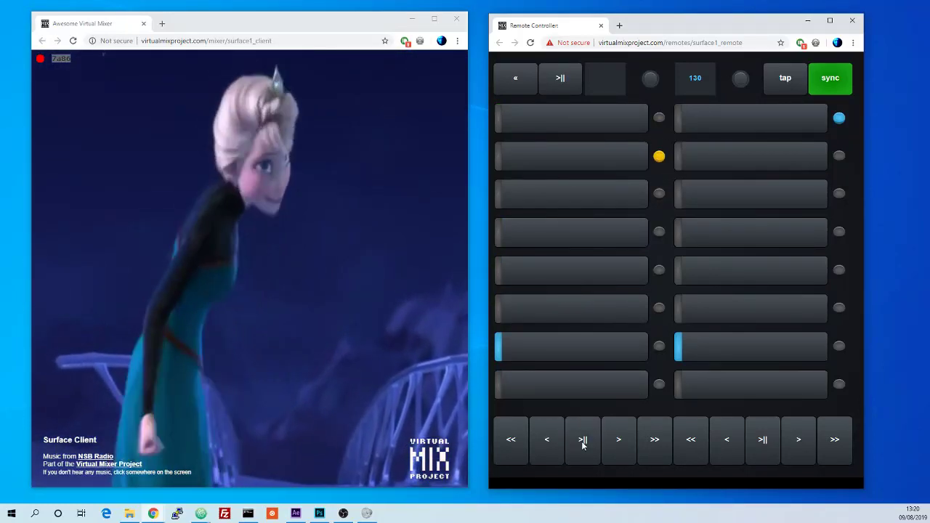
click(561, 126)
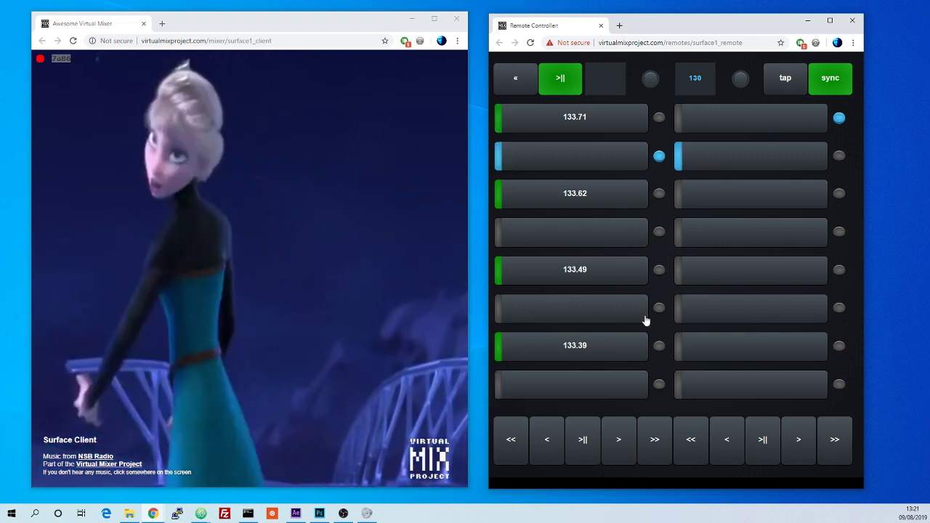
Step: Tap the tempo button repeatedly to set the tempo to 64 BPM
click(795, 82)
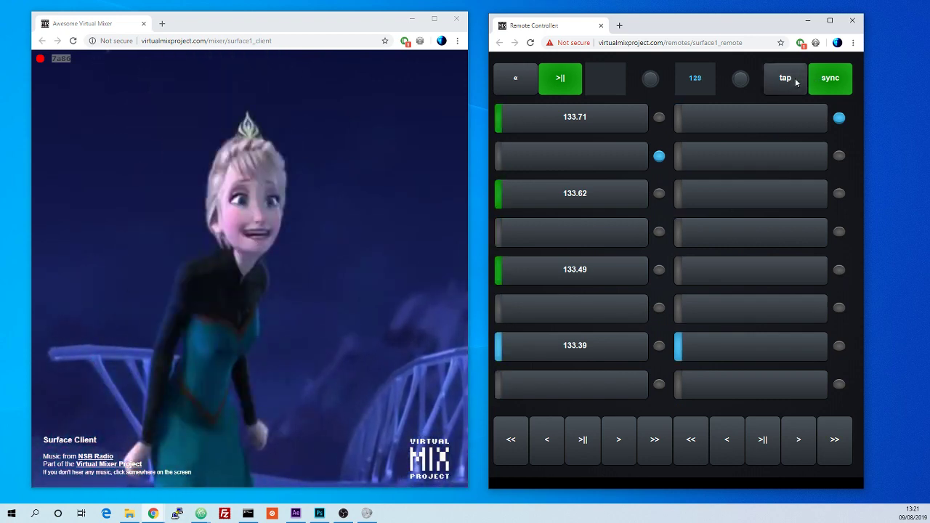
click(796, 83)
click(796, 82)
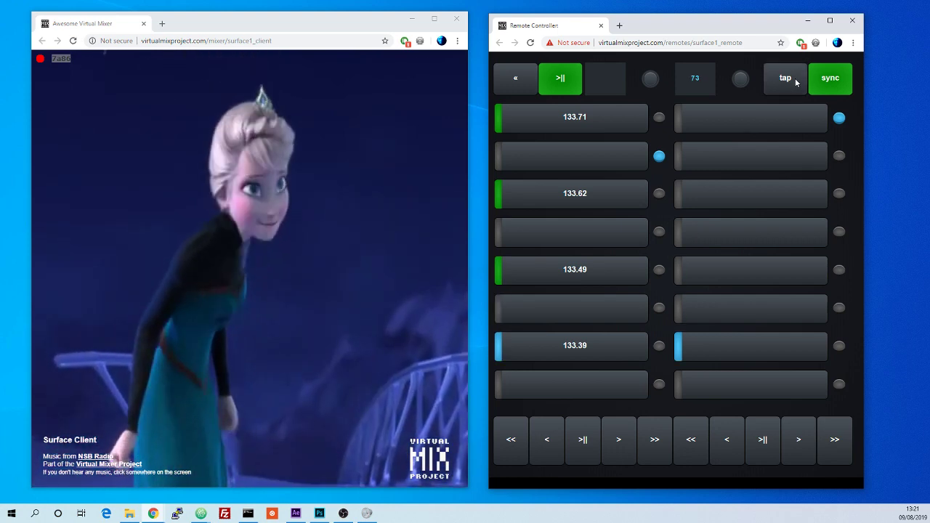
click(796, 82)
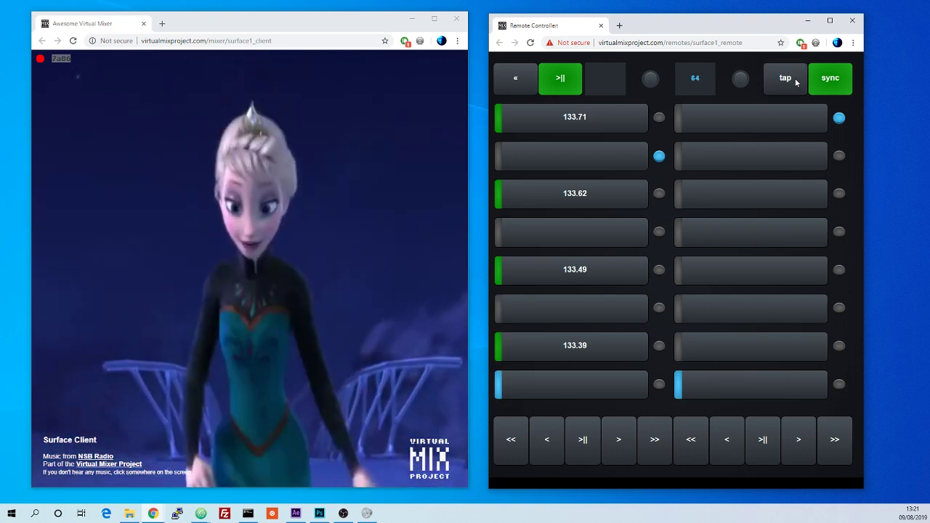
click(795, 82)
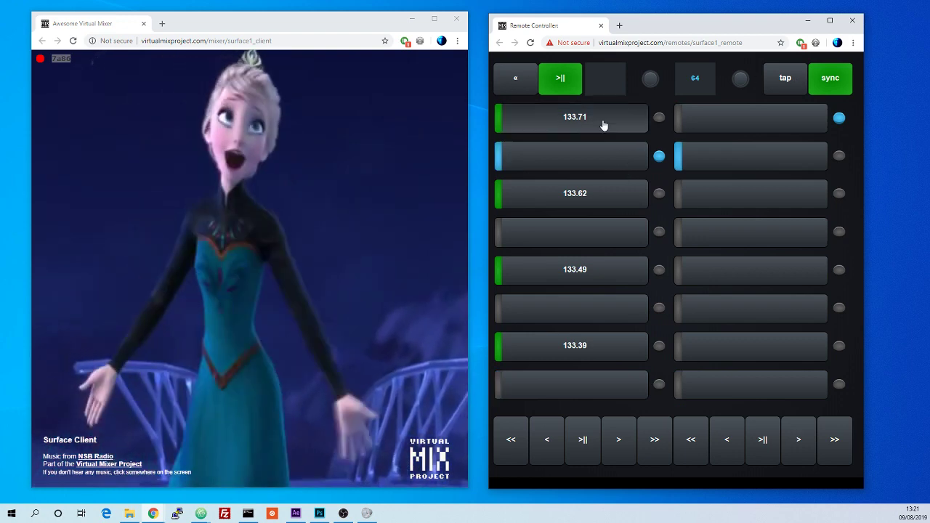
Step: Clear the first deck's cue points and store new ones in its first, third, fifth and seventh slots
click(603, 125)
click(609, 196)
click(608, 270)
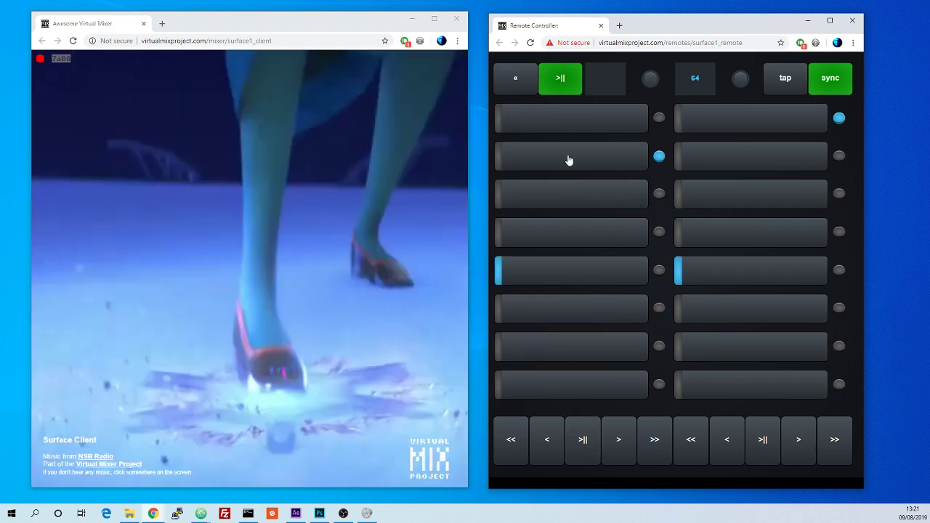
click(571, 133)
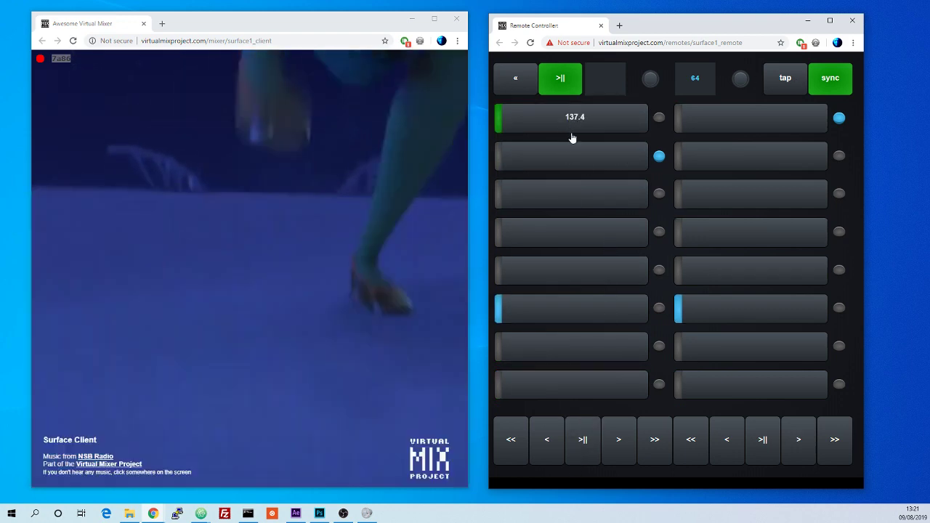
click(574, 191)
click(571, 271)
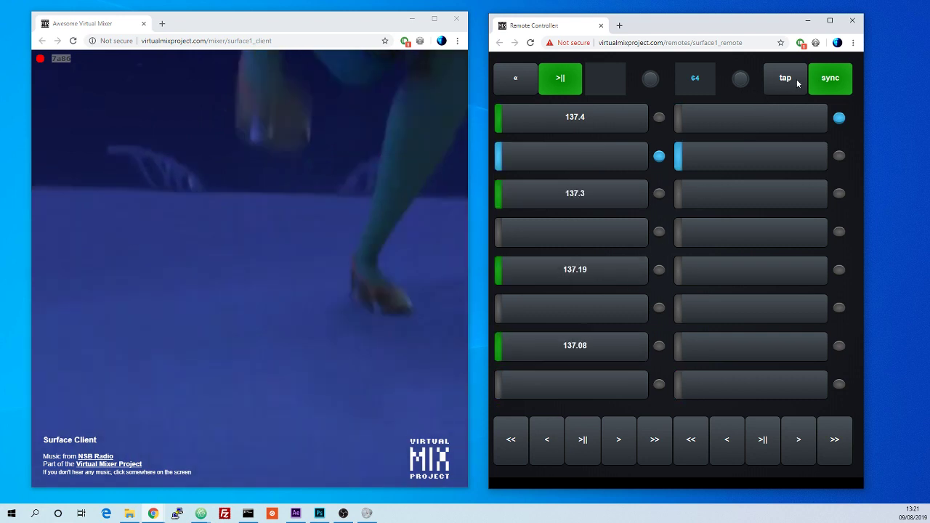
click(579, 453)
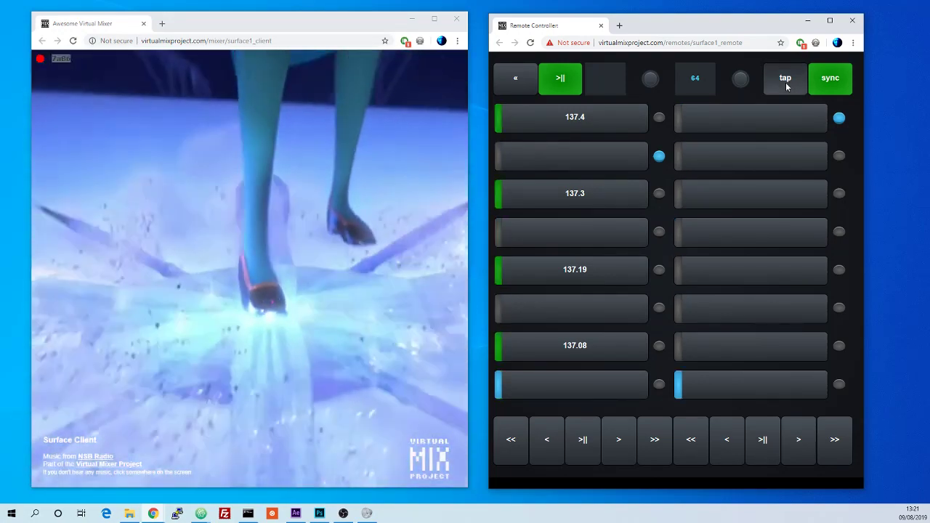
Step: Tap the tempo button repeatedly to set the tempo to 126 BPM
click(786, 82)
click(786, 83)
click(786, 82)
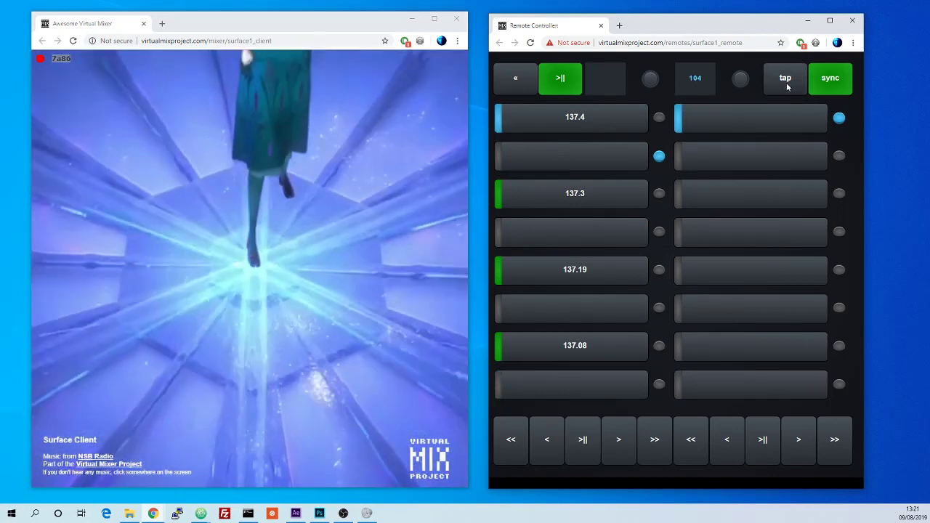
click(786, 82)
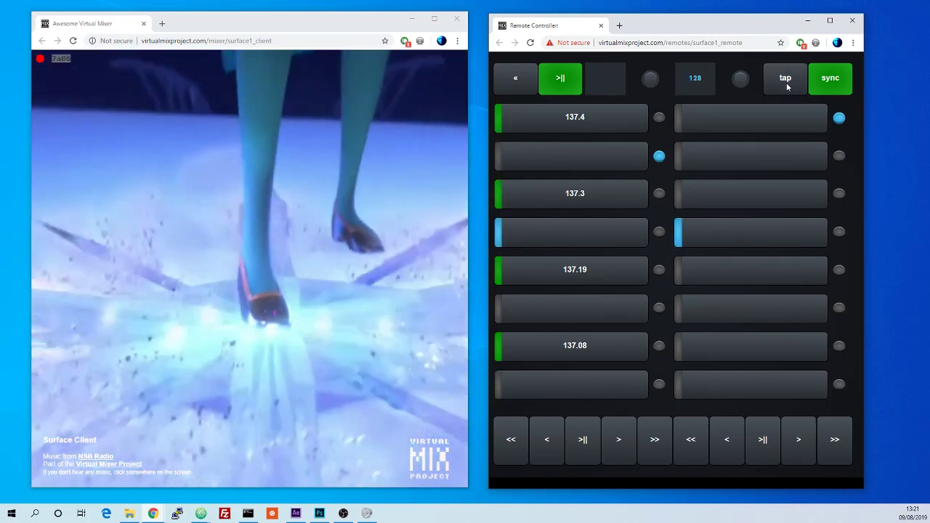
click(786, 82)
click(787, 82)
click(787, 83)
click(786, 82)
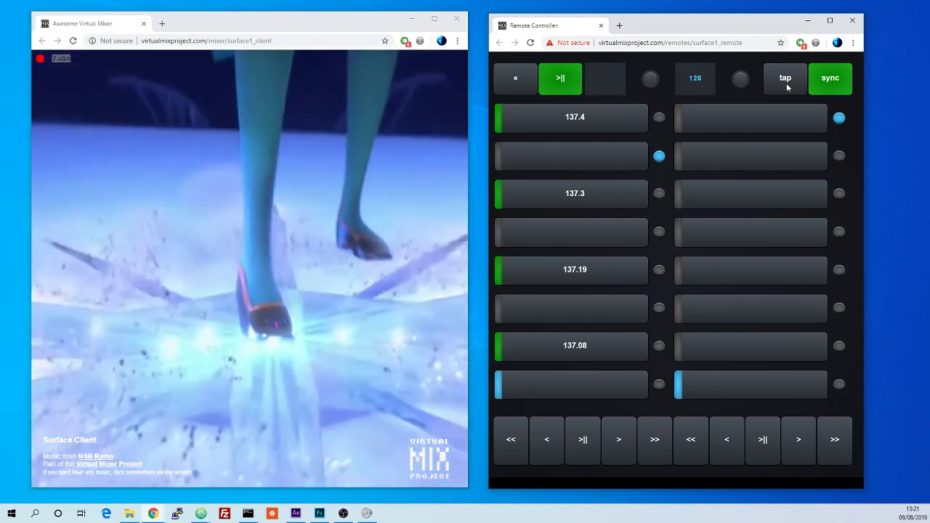
Step: Open the clip library and load the bright blue clip into the second deck's column
click(515, 78)
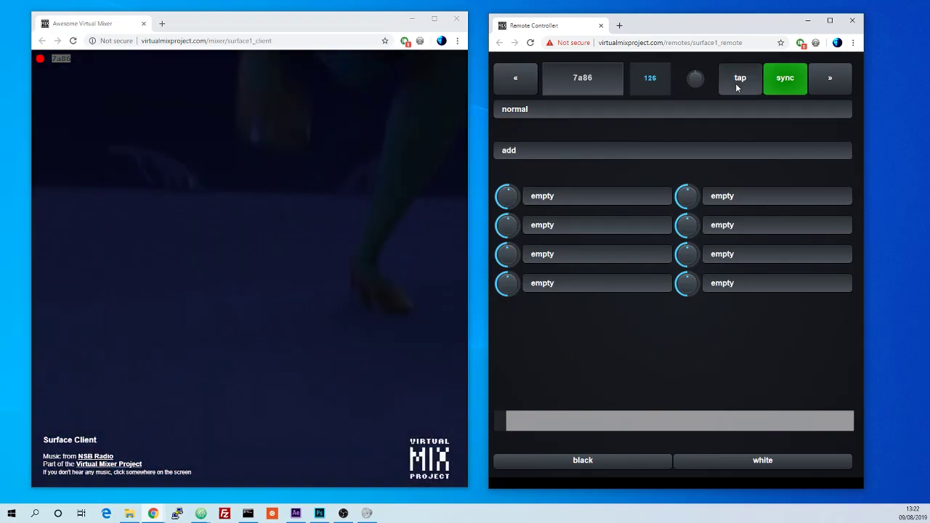
drag(513, 172, 594, 174)
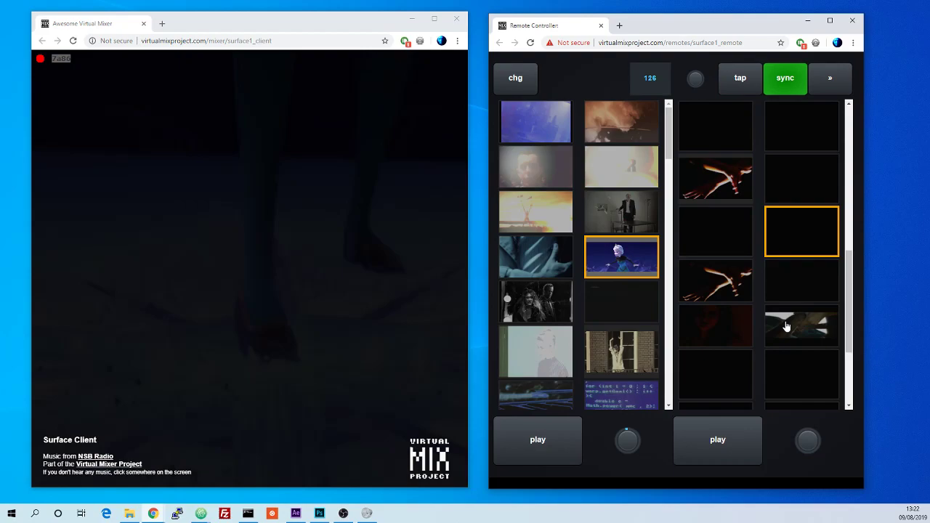
click(792, 324)
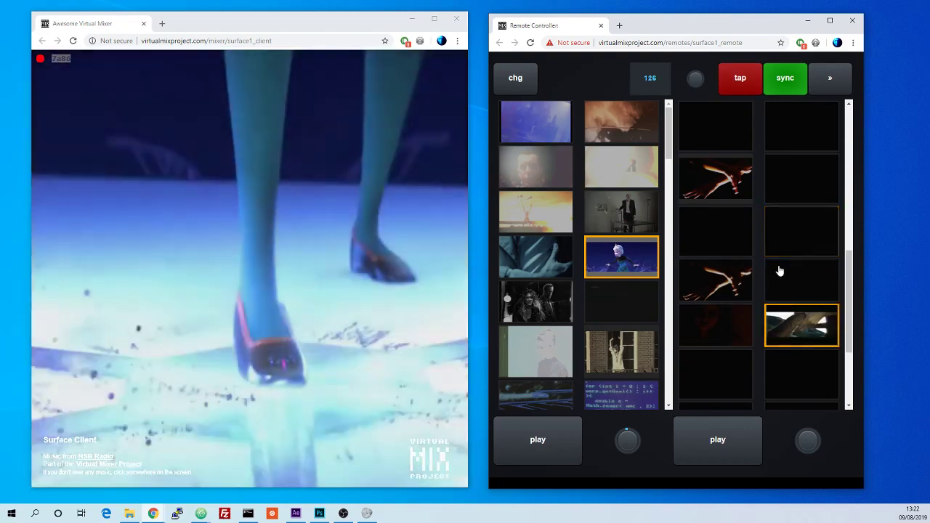
scroll(779, 271, up, 2)
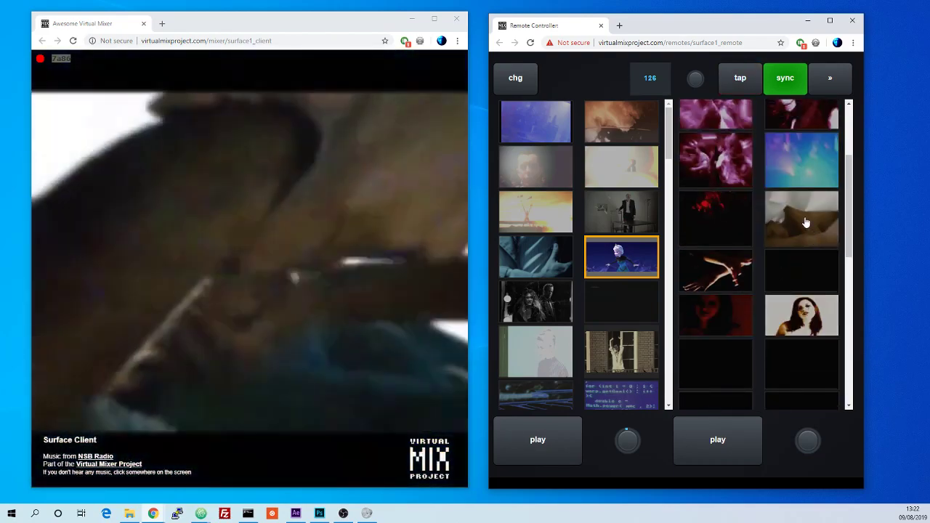
click(805, 216)
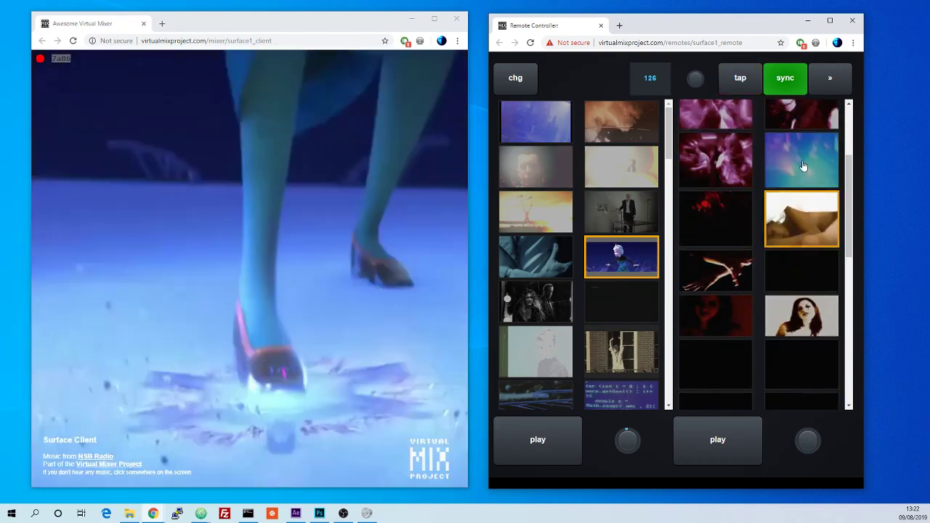
click(804, 166)
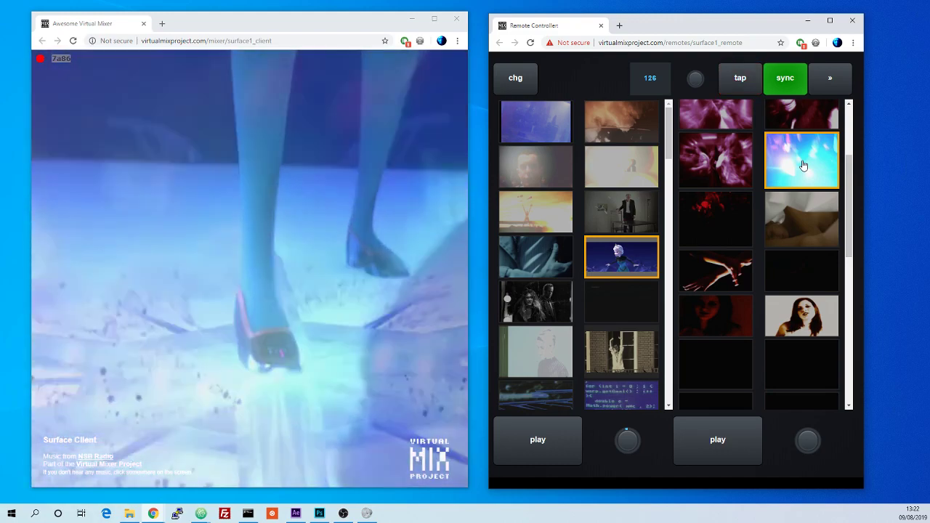
Step: Return to the mix page and step through the second layer's blend modes, settling on linear burn
click(827, 80)
click(638, 157)
click(632, 154)
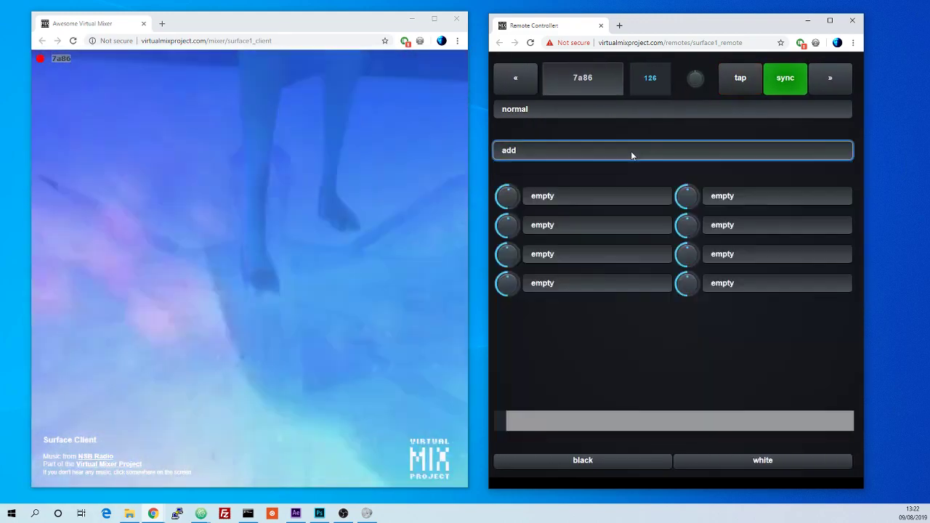
key(Down)
key(Down)
key(Down)
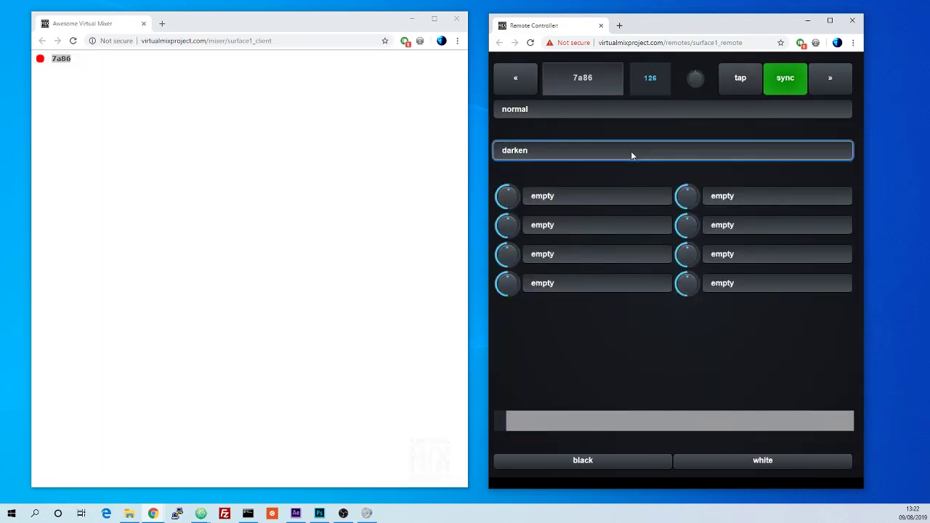
key(Down)
key(Down)
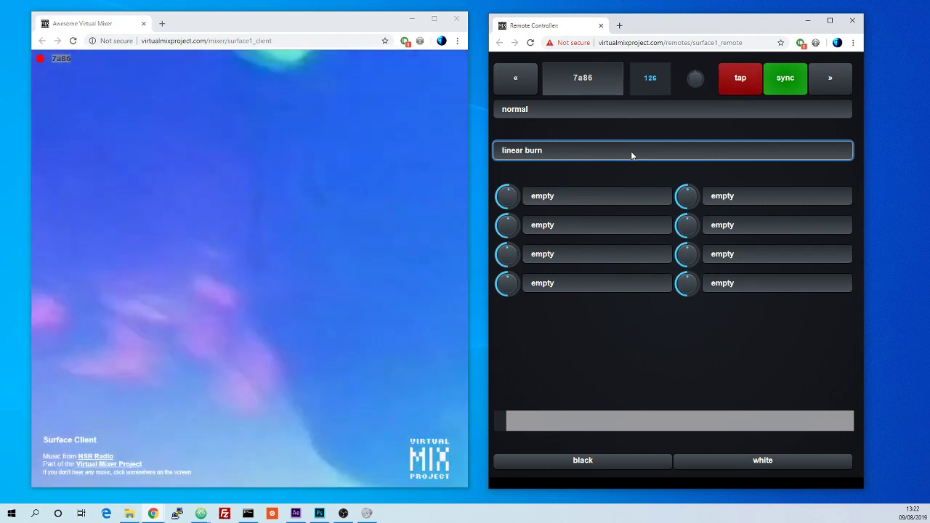
key(Down)
key(Up)
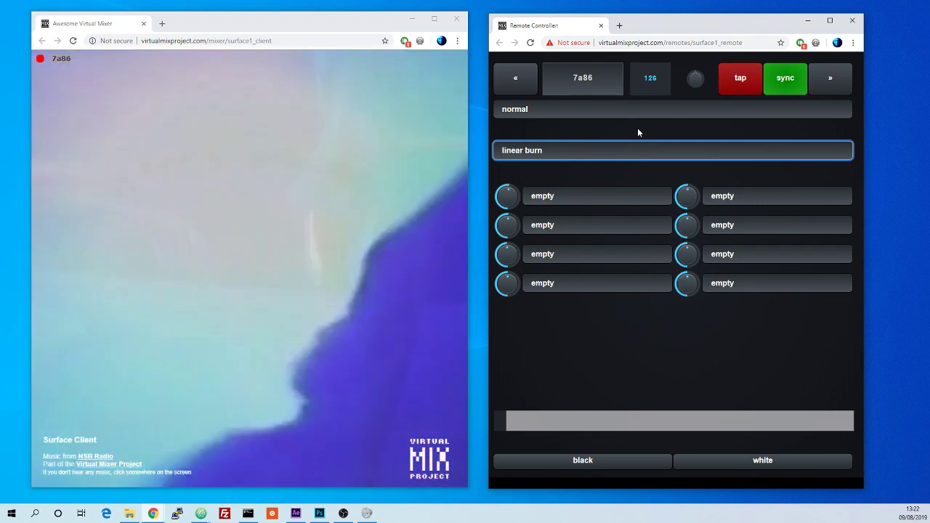
Step: Review the blend mode options and switch back to the cue-point page
click(630, 110)
click(586, 145)
click(570, 157)
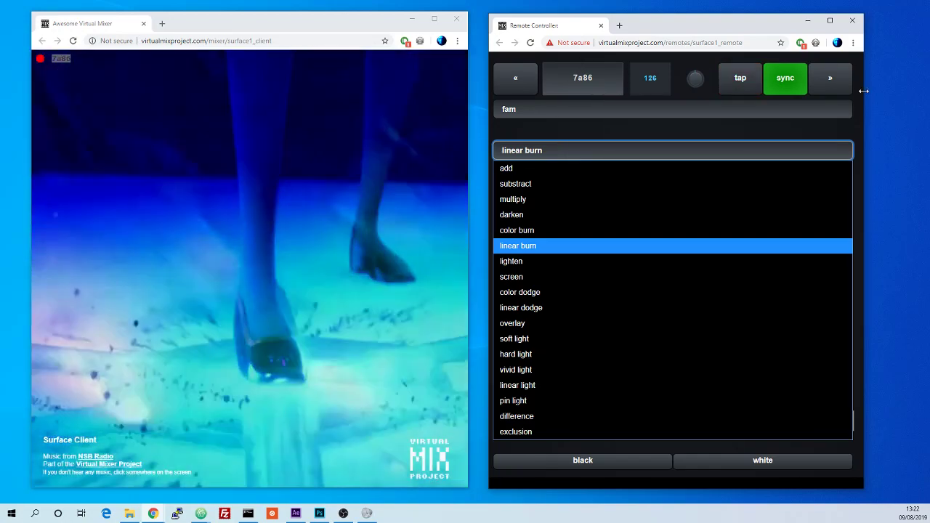
click(842, 83)
click(842, 83)
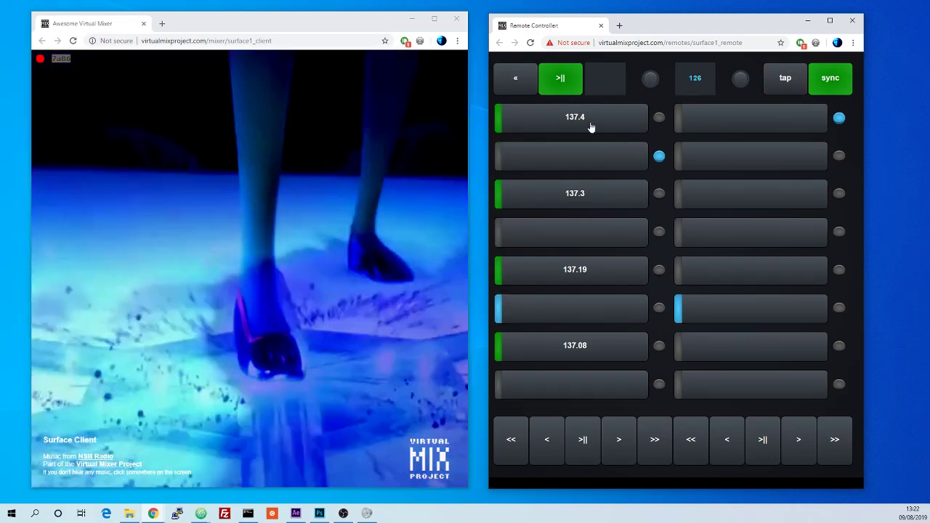
Step: Switch the first deck through its third, fourth and second cue banks
click(569, 93)
click(570, 92)
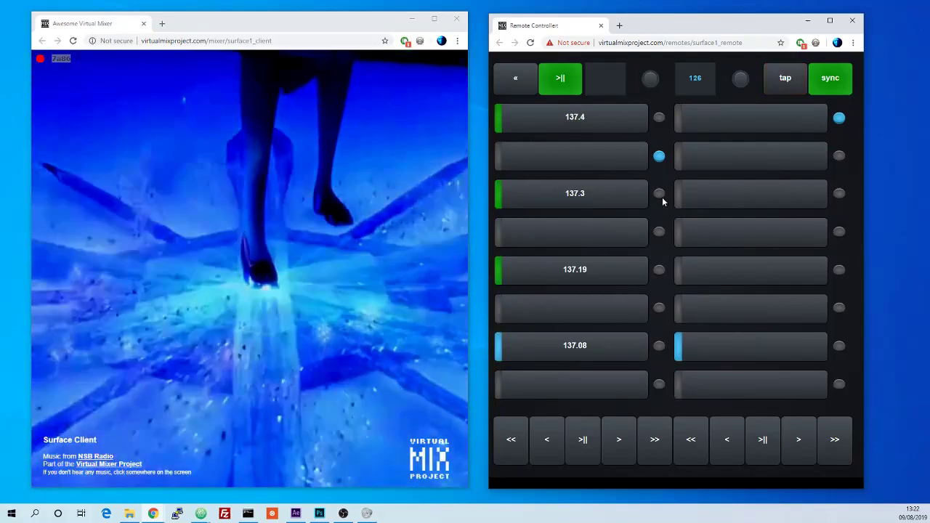
click(660, 195)
click(661, 231)
click(659, 231)
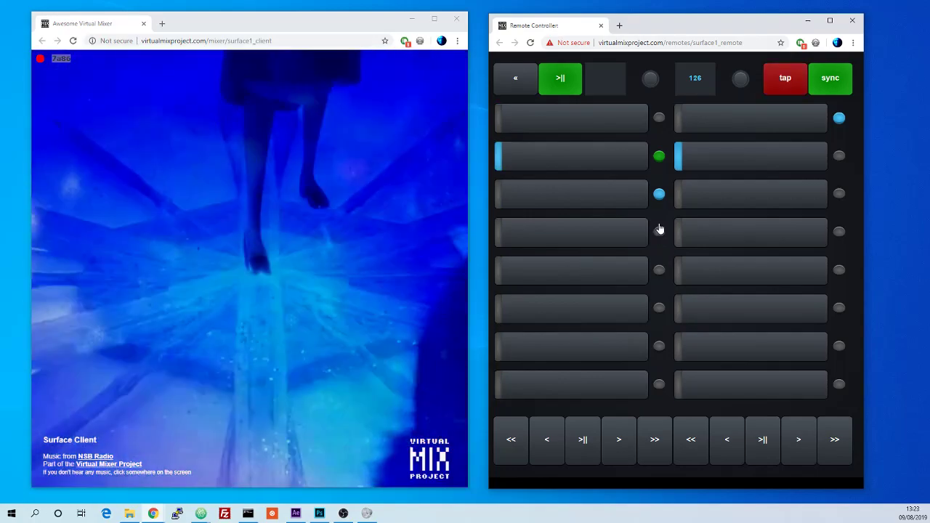
click(656, 159)
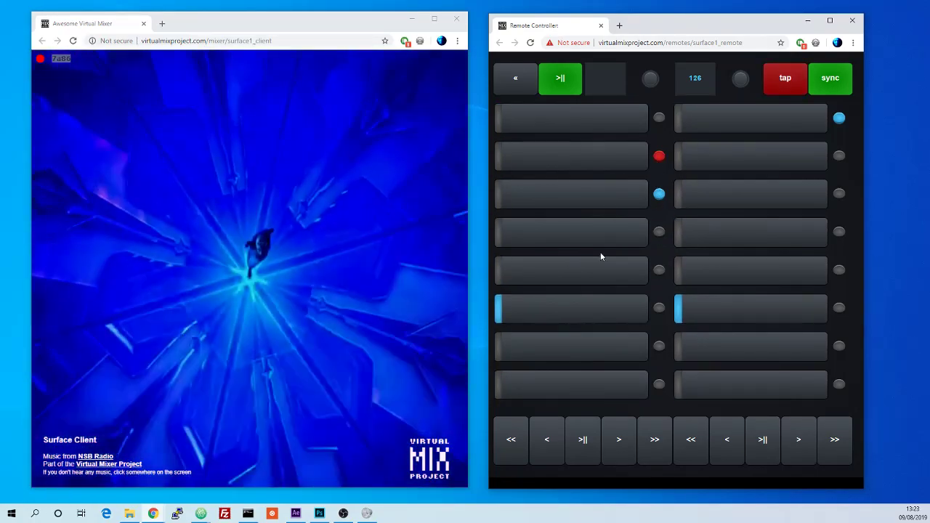